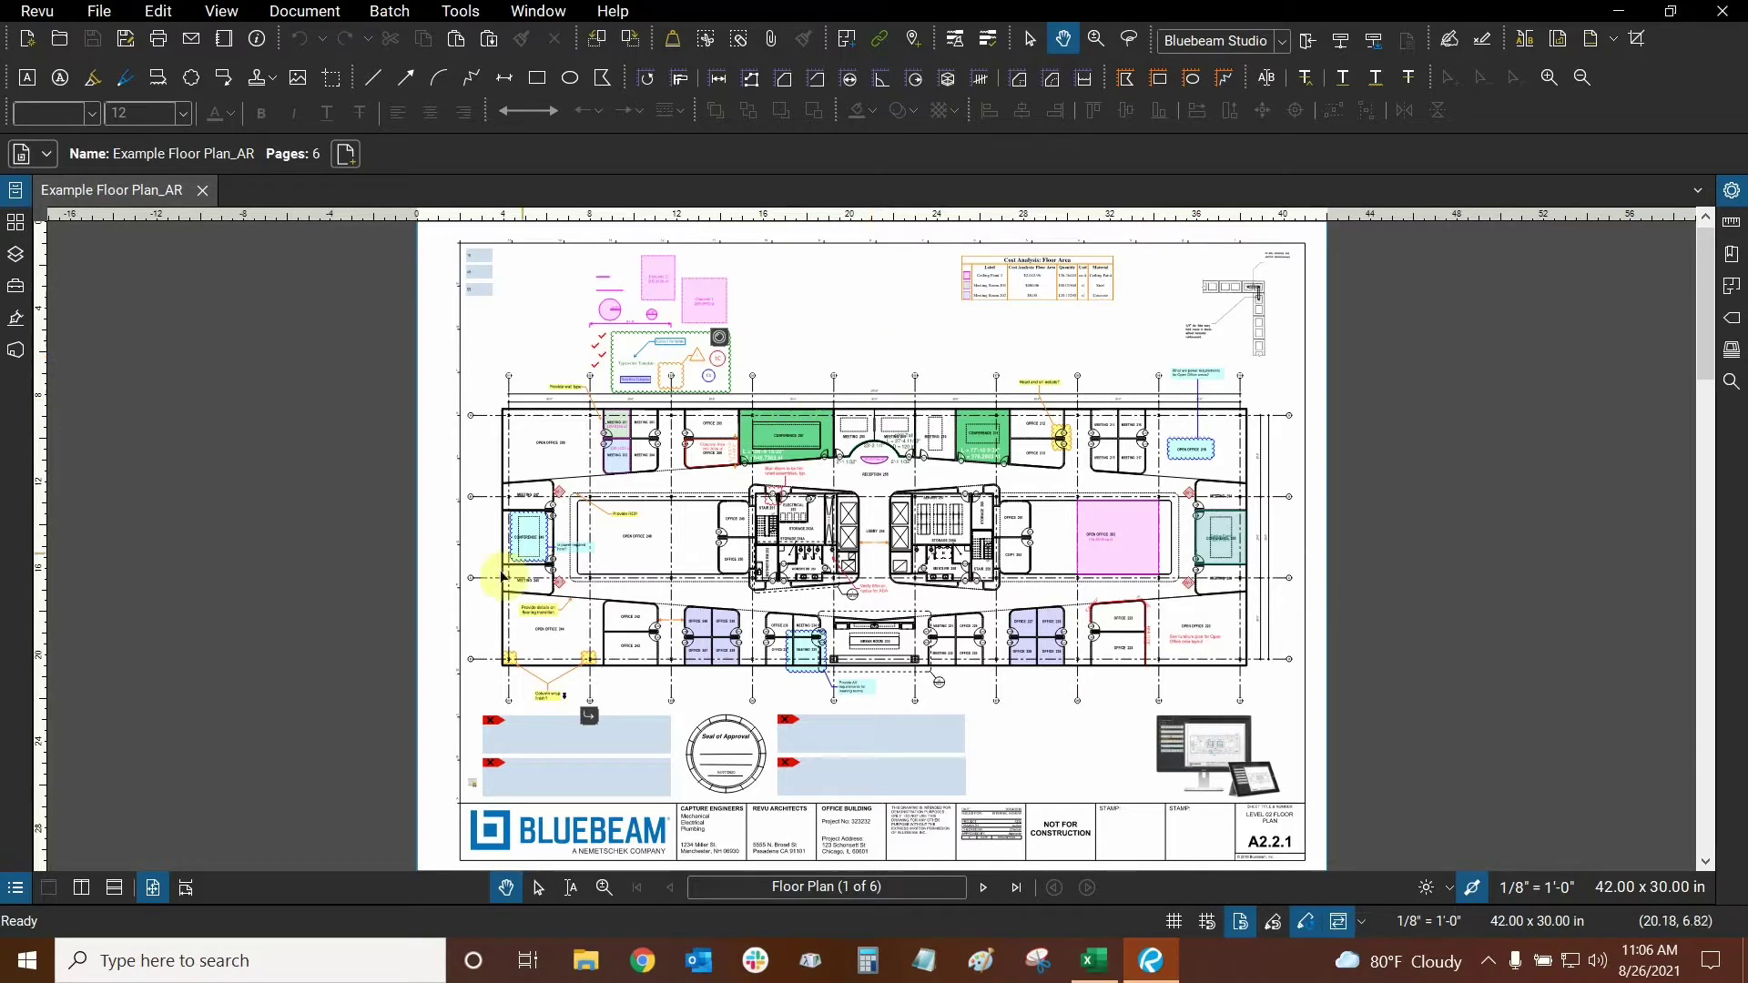
{"action": "left_click", "coordinate": [17, 888]}
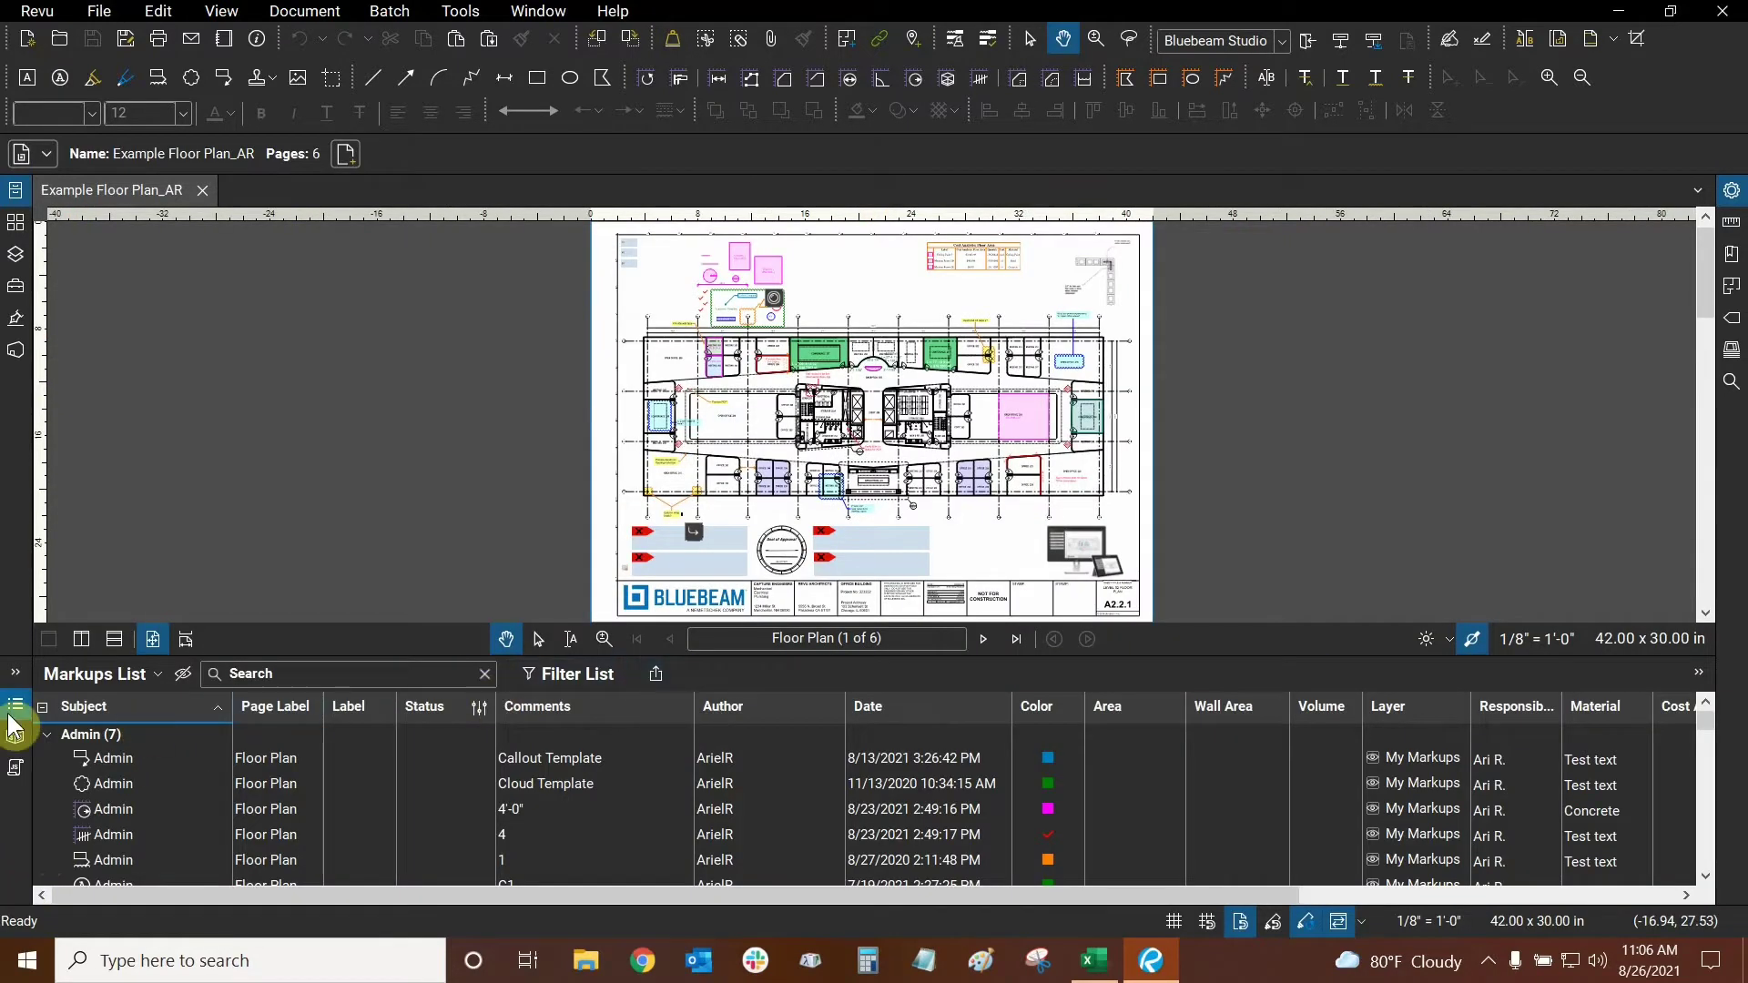
{"action": "left_click", "coordinate": [653, 674]}
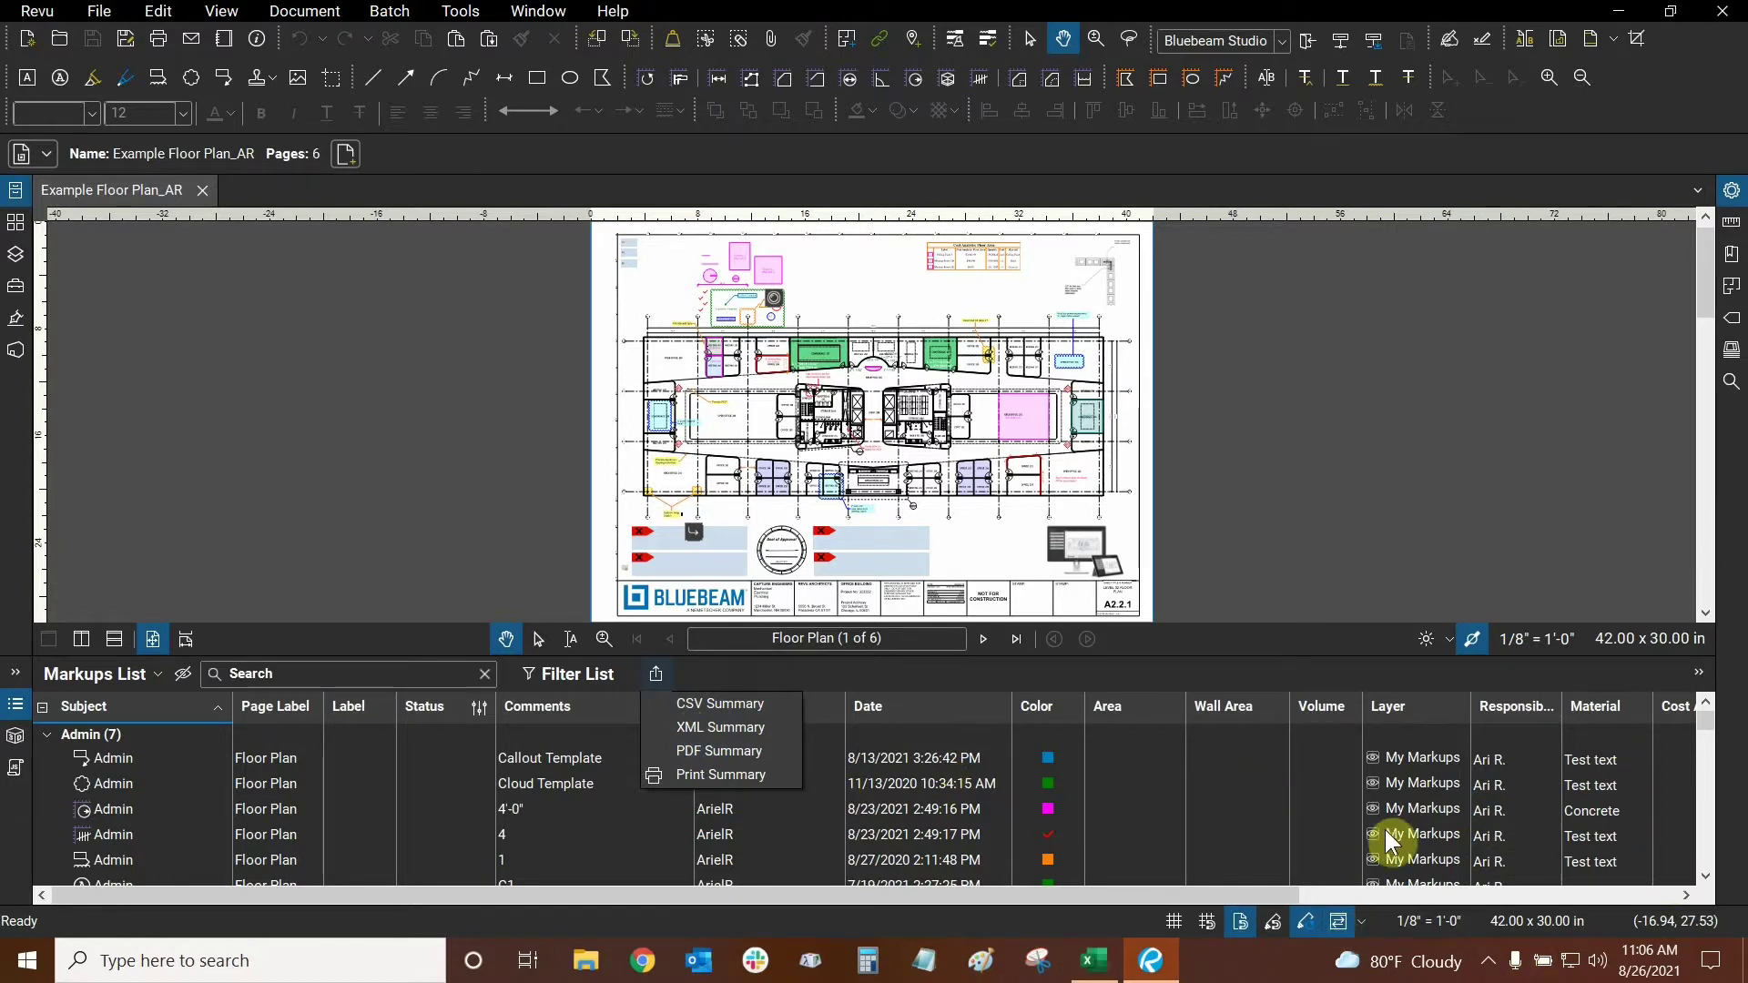
{"action": "left_click", "coordinate": [695, 701]}
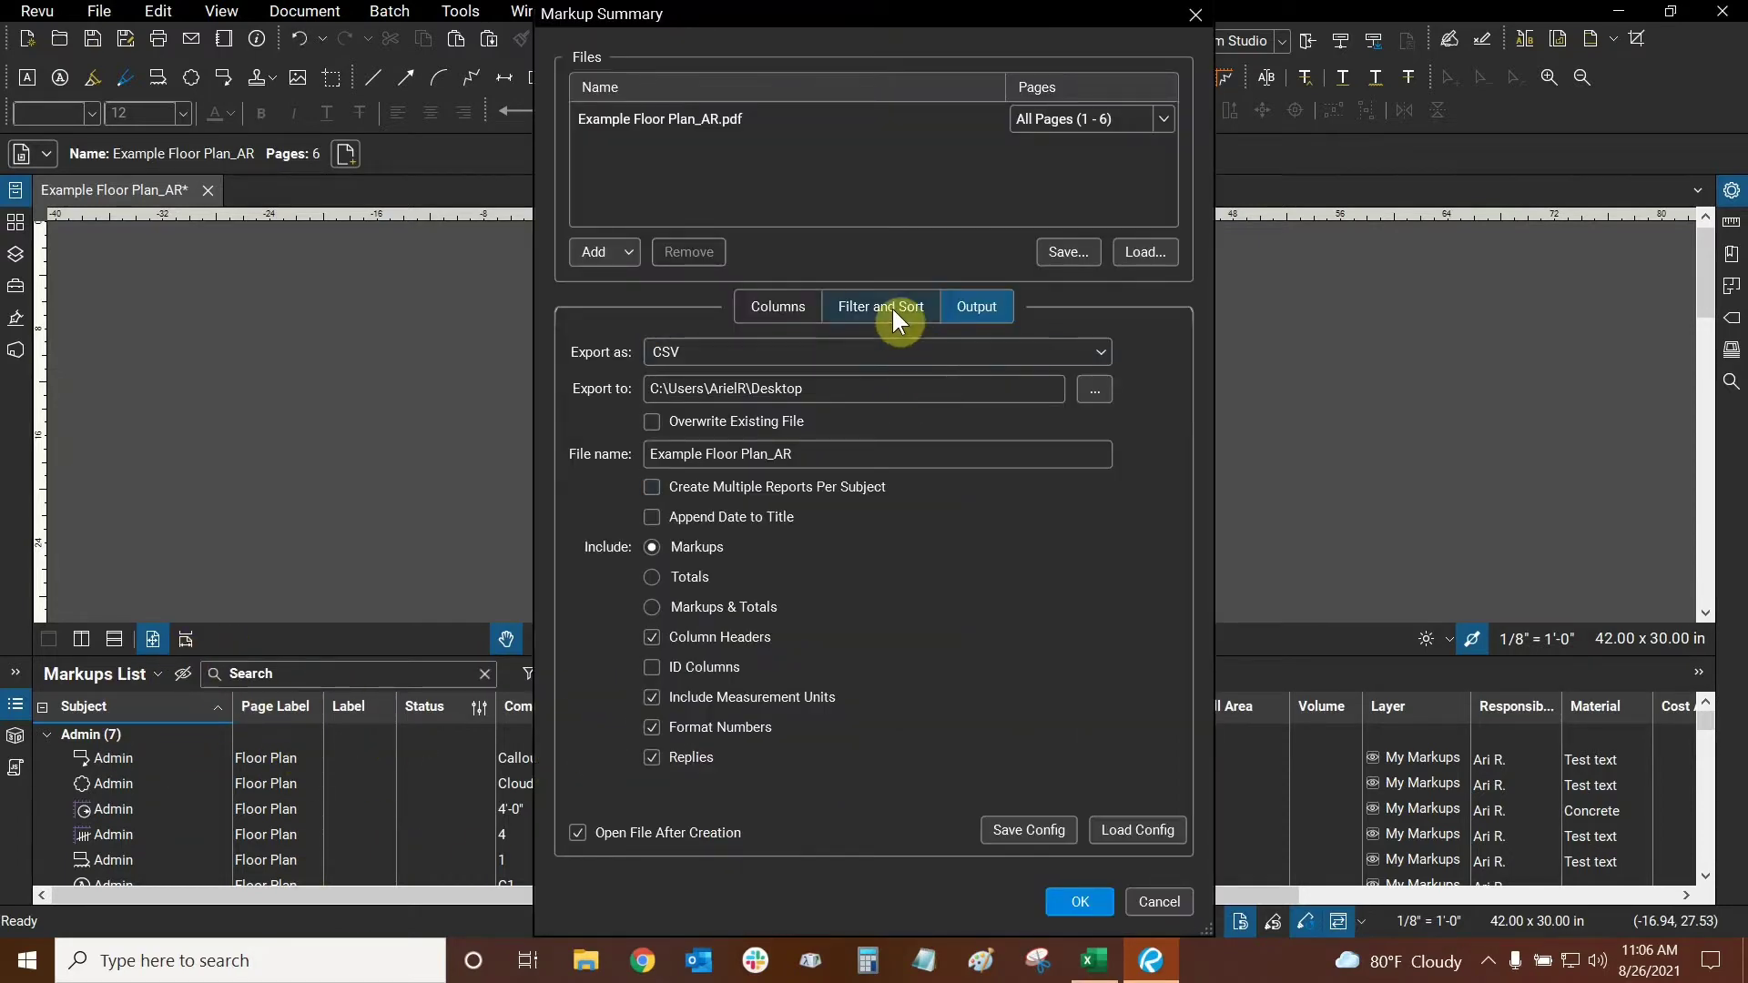
{"action": "left_click", "coordinate": [865, 299]}
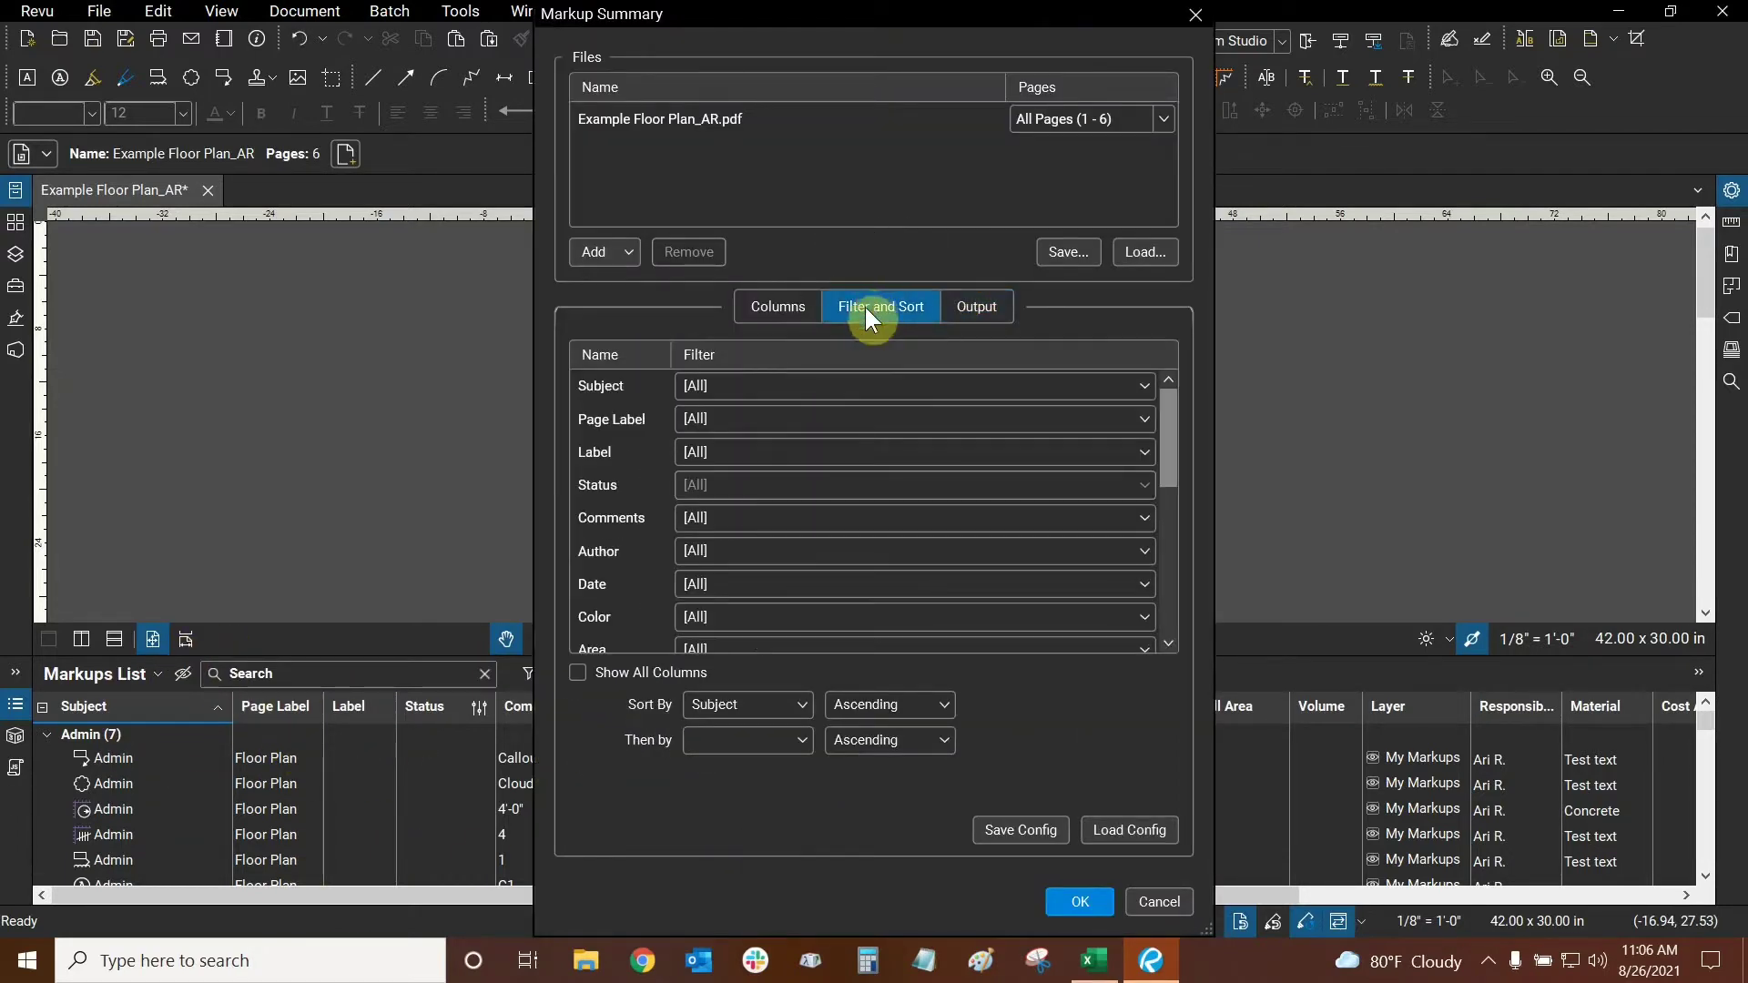
{"action": "left_click_drag", "start_coordinate": [1171, 411], "coordinate": [1160, 552]}
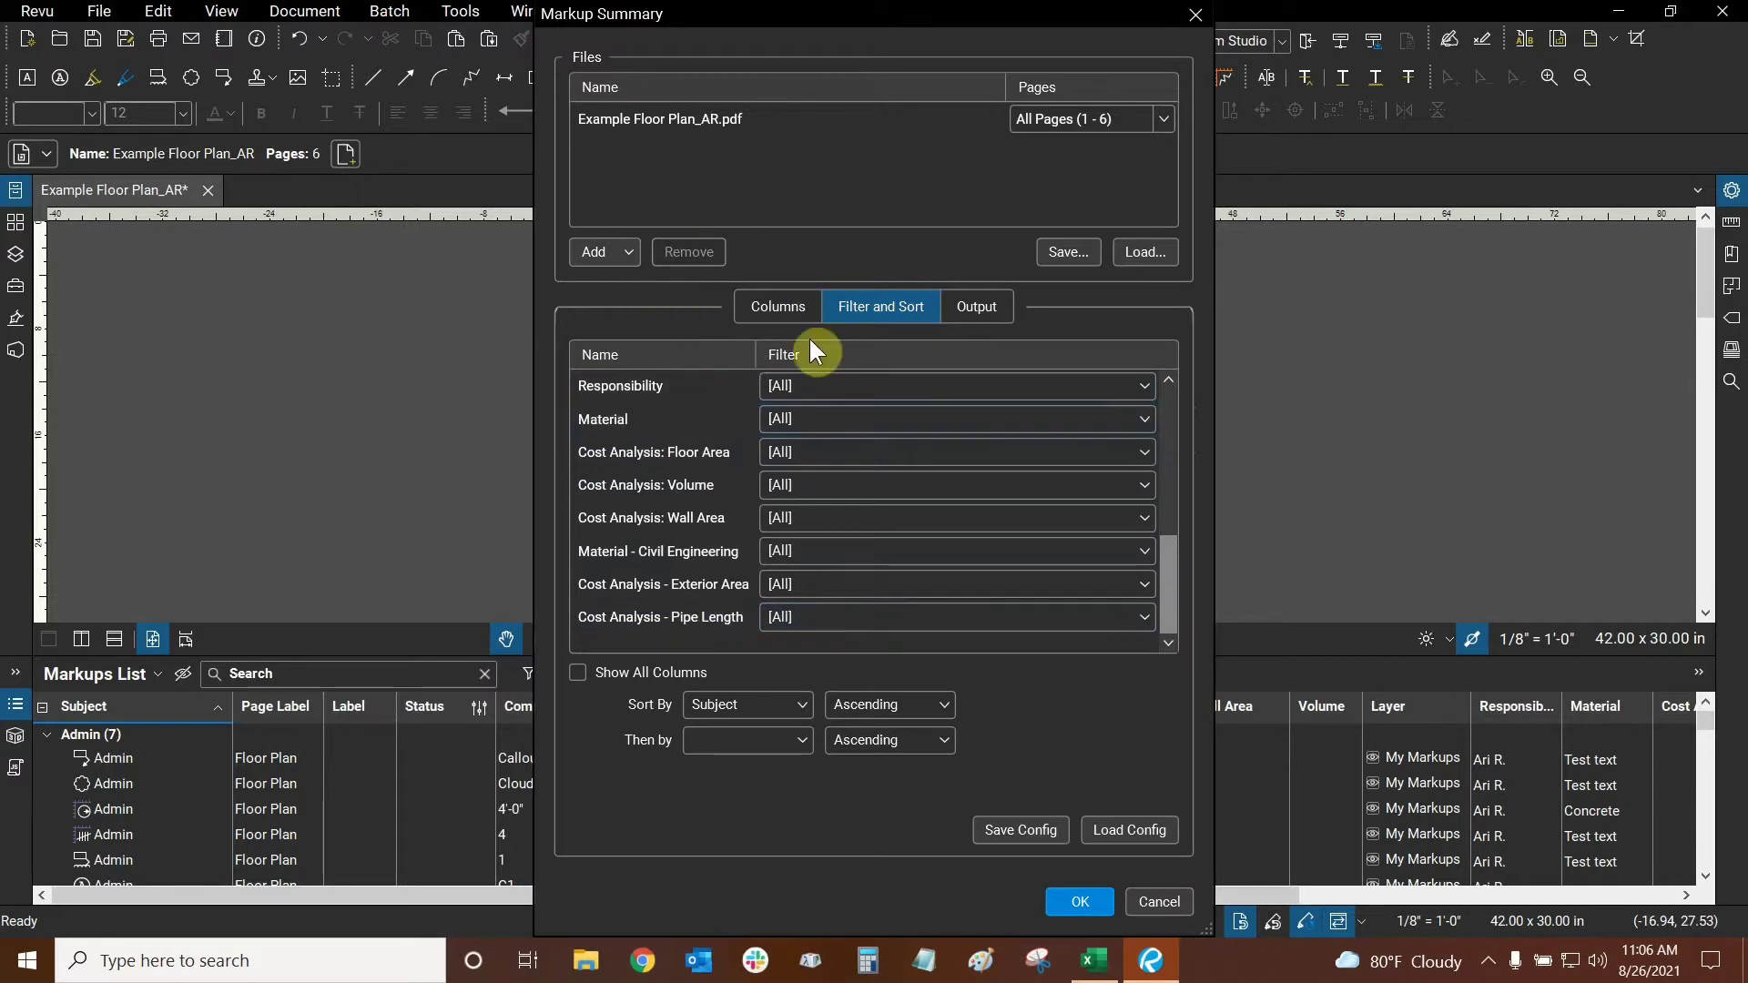
{"action": "left_click", "coordinate": [773, 309]}
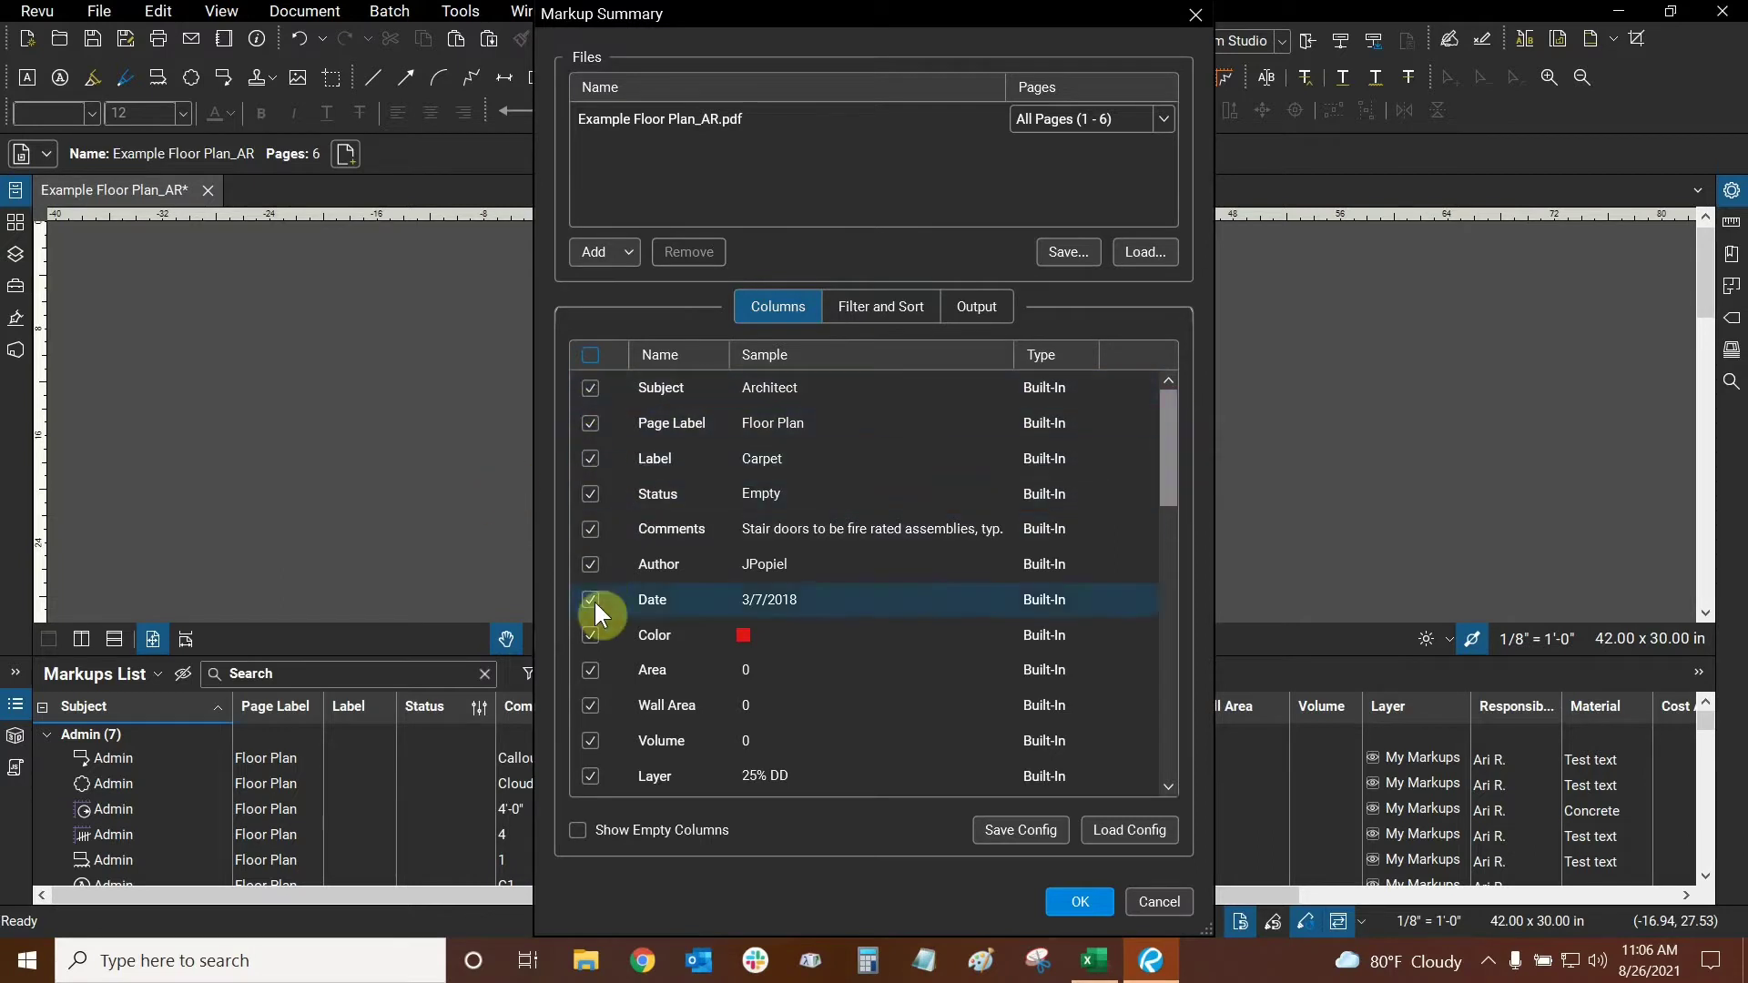
{"action": "scroll", "coordinate": [597, 637], "scroll_direction": "down", "scroll_amount": 3}
{"action": "scroll", "coordinate": [614, 515], "scroll_direction": "down", "scroll_amount": 1}
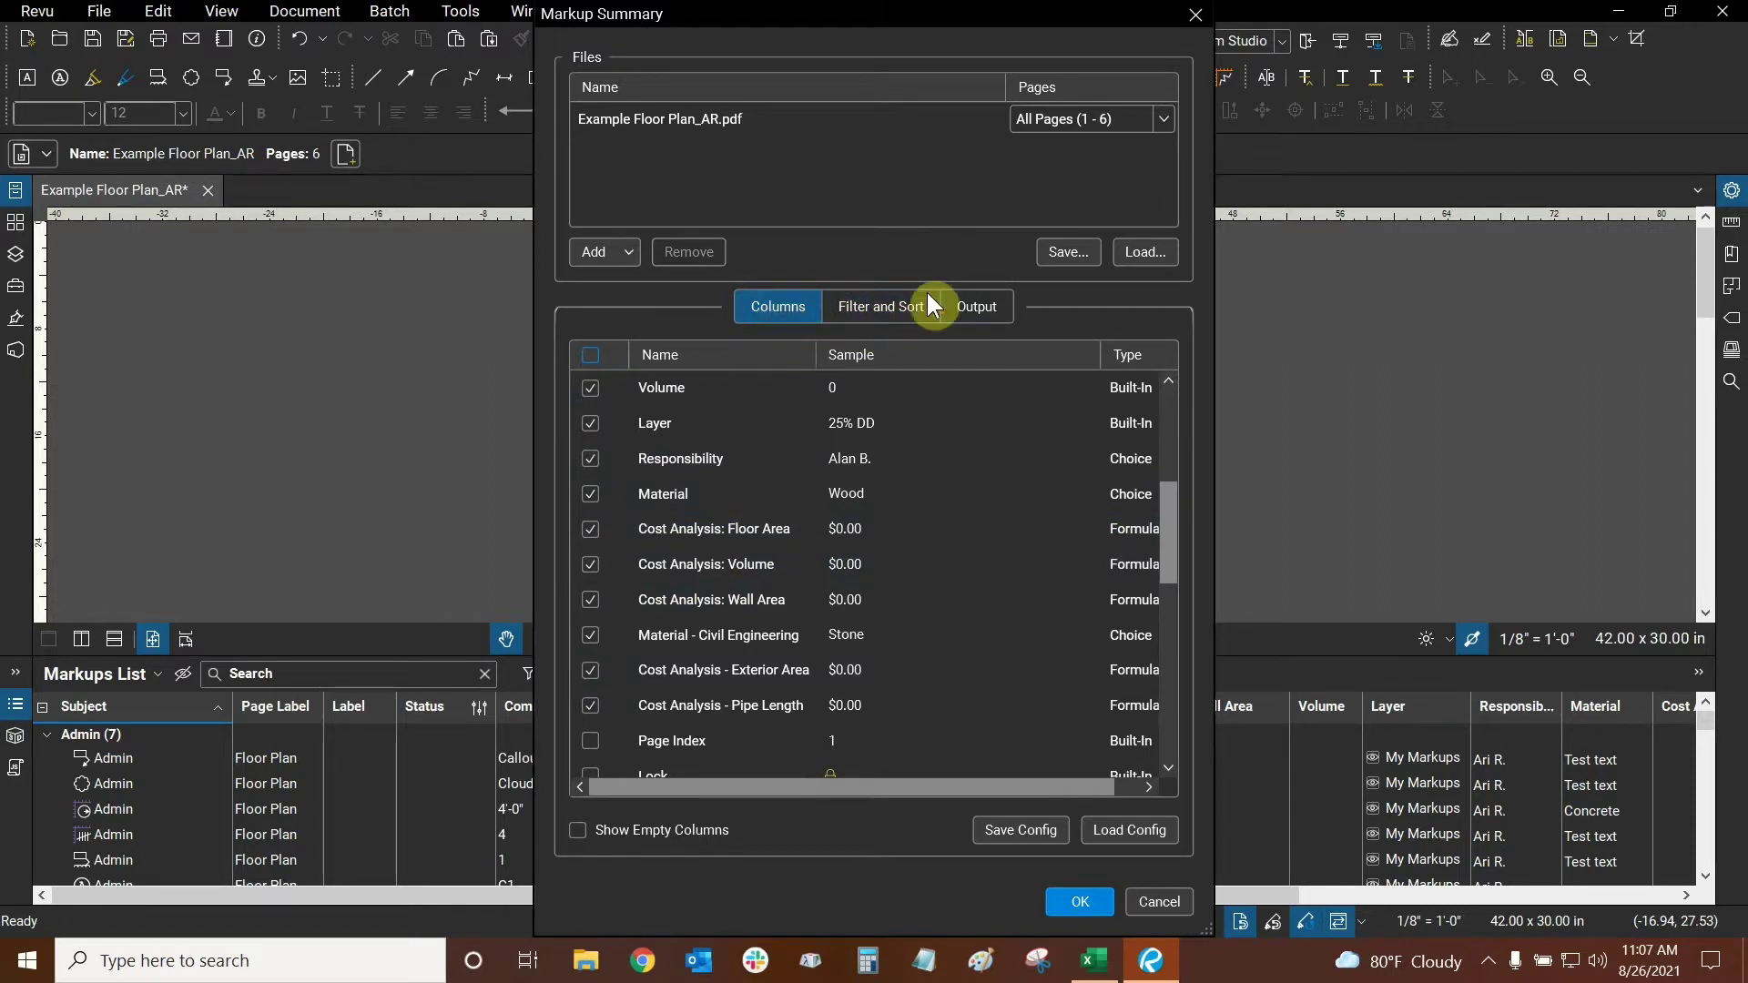
{"action": "left_click", "coordinate": [976, 310]}
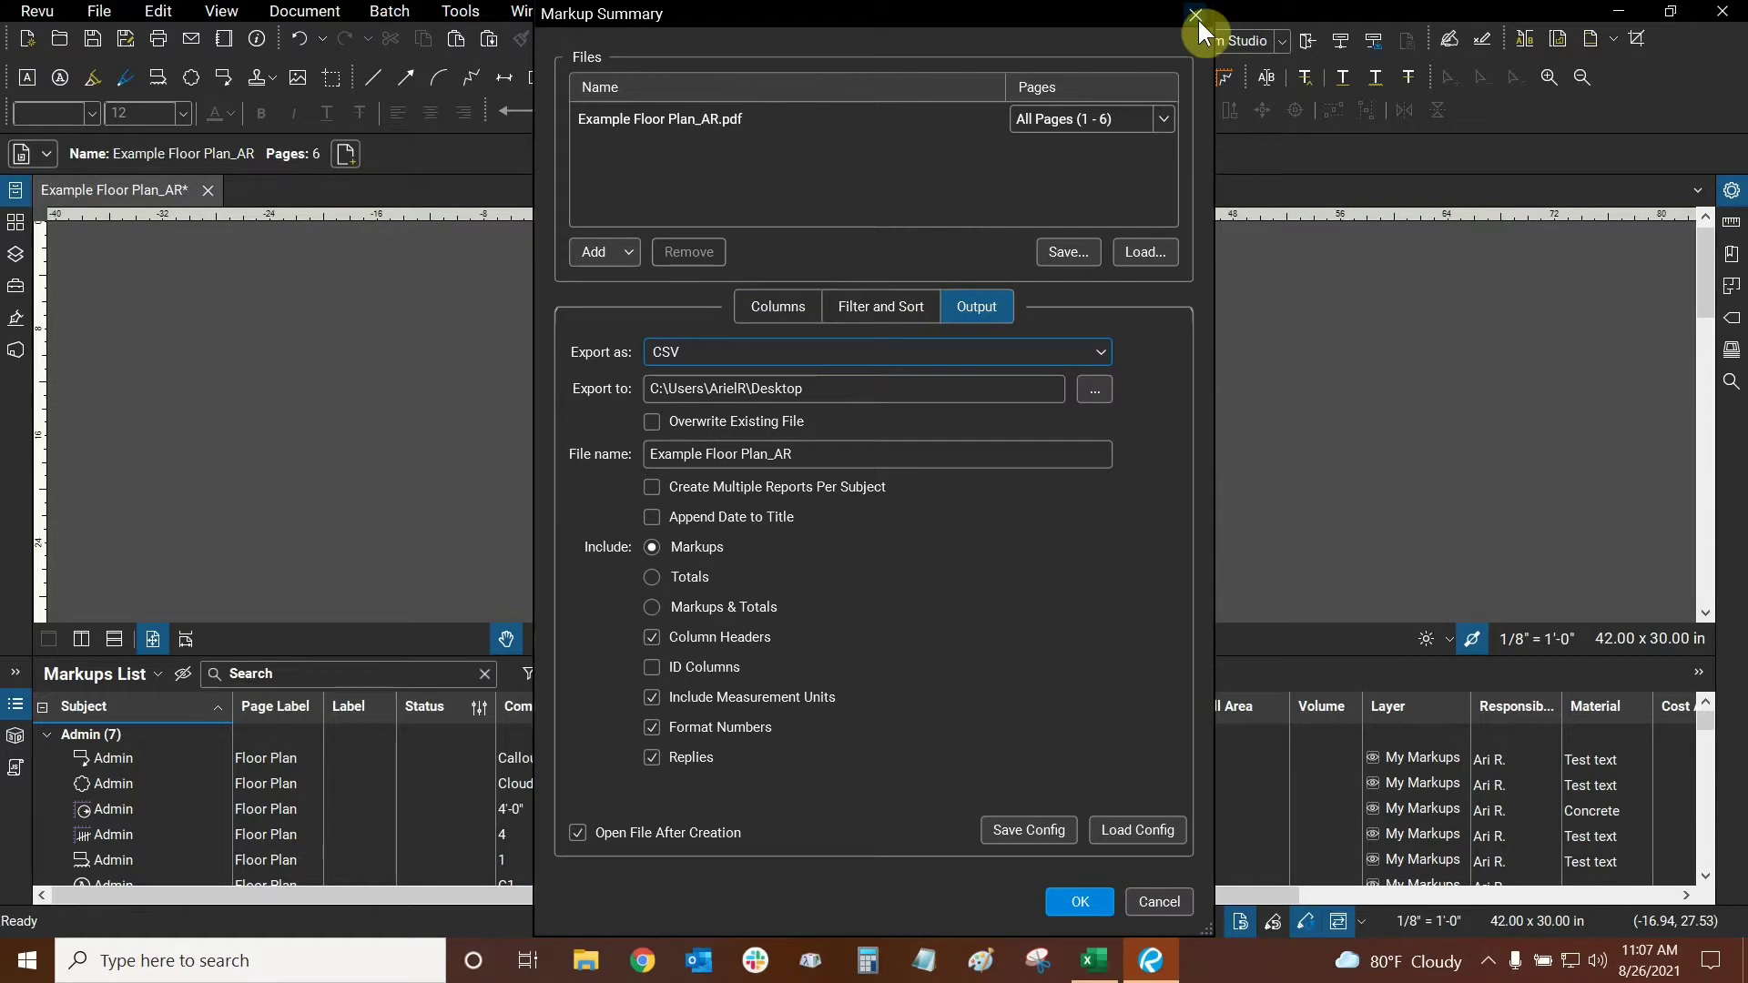
{"action": "left_click", "coordinate": [1197, 18]}
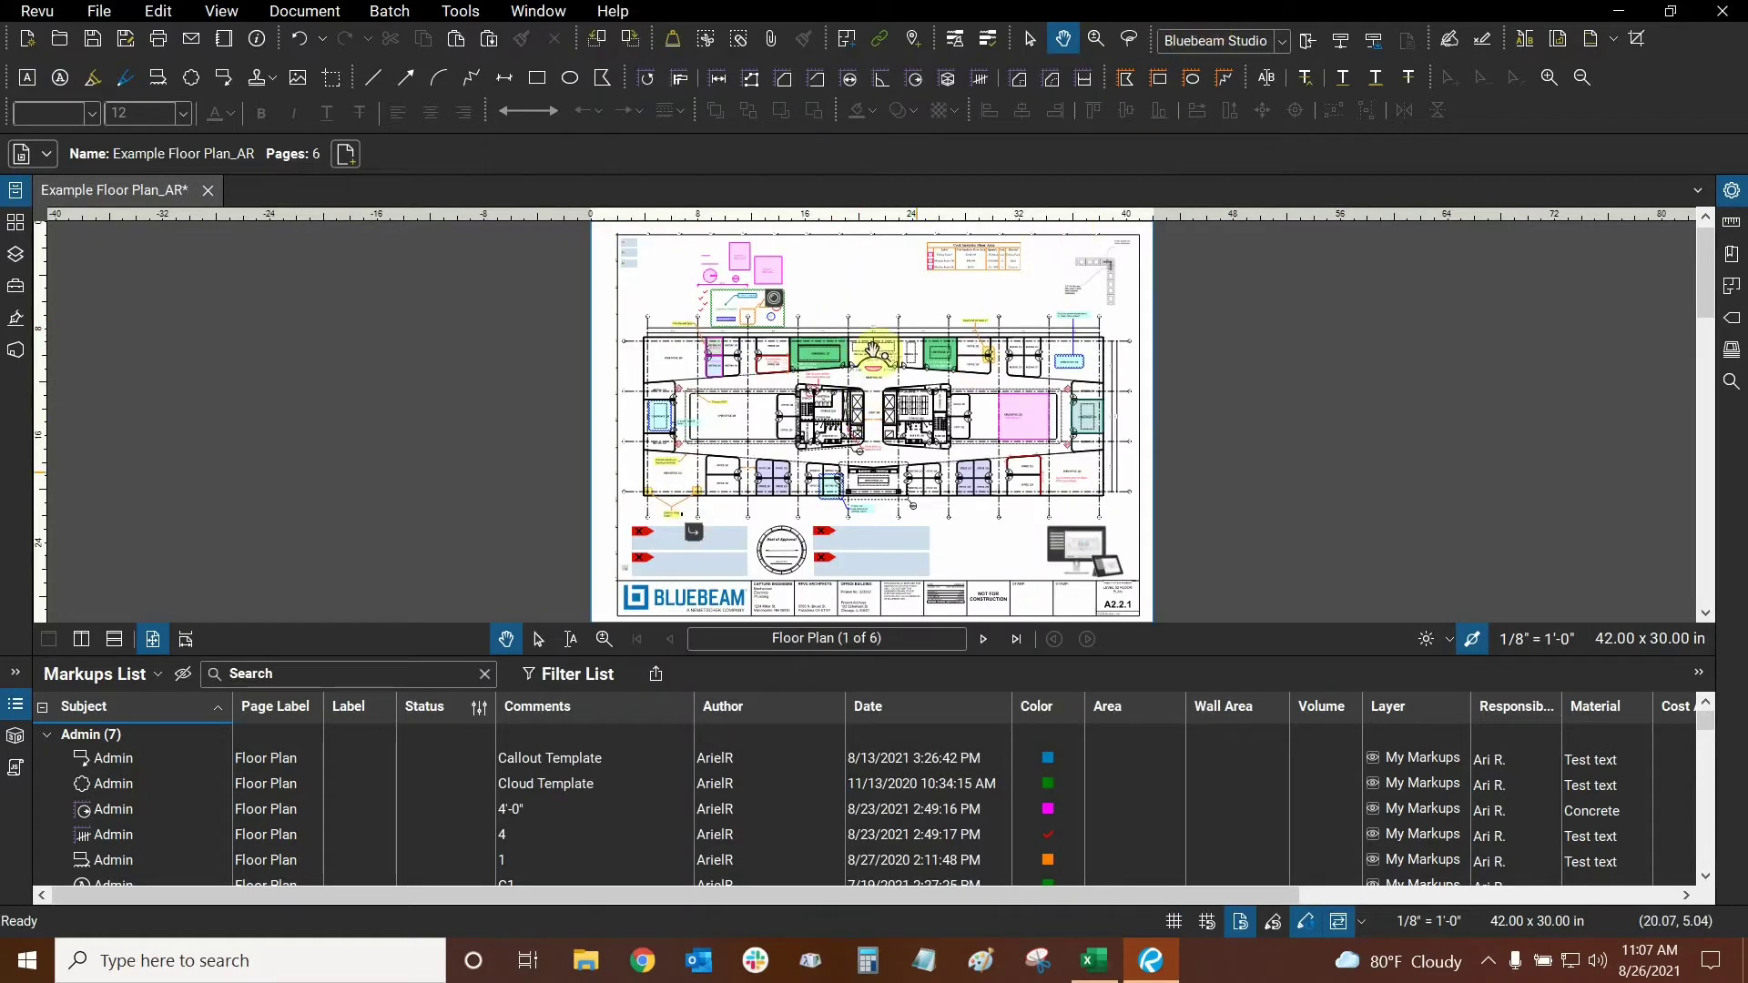
- Bring up the Excel cost sheet and review its Material–Total Cost headers and the Concrete, Stone, Paint rows
{"action": "key", "text": "alt+Tab"}
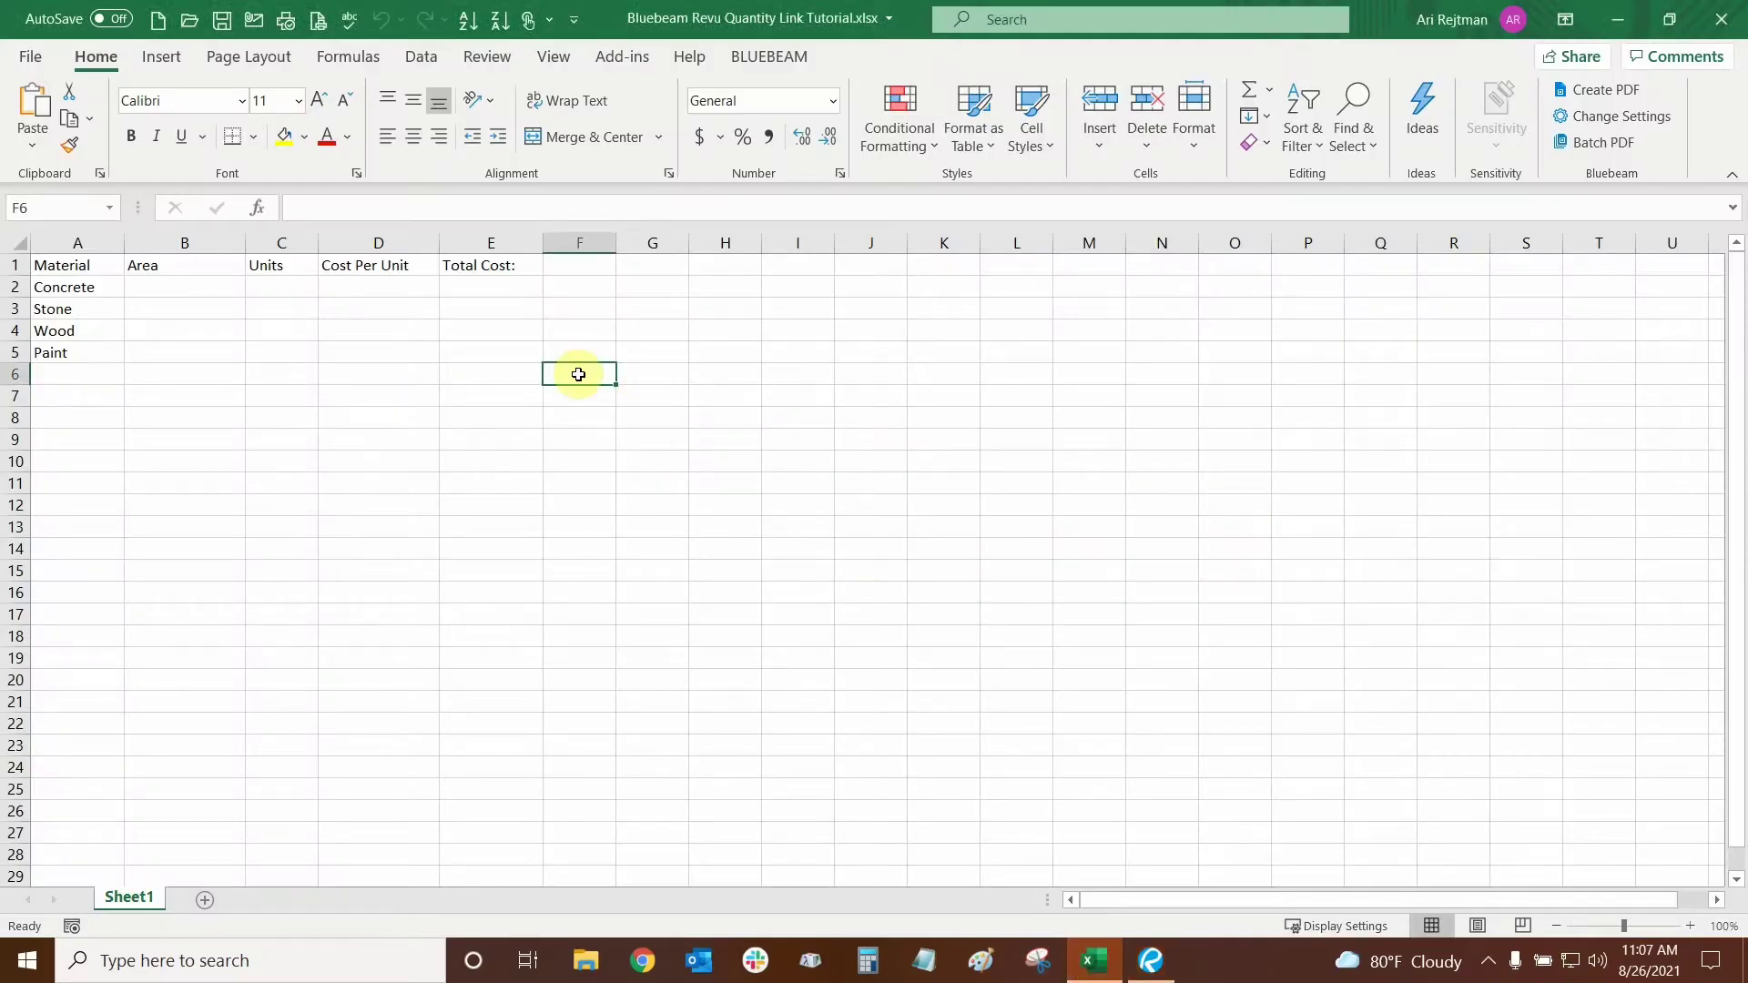
{"action": "left_click", "coordinate": [84, 266]}
{"action": "left_click", "coordinate": [488, 266]}
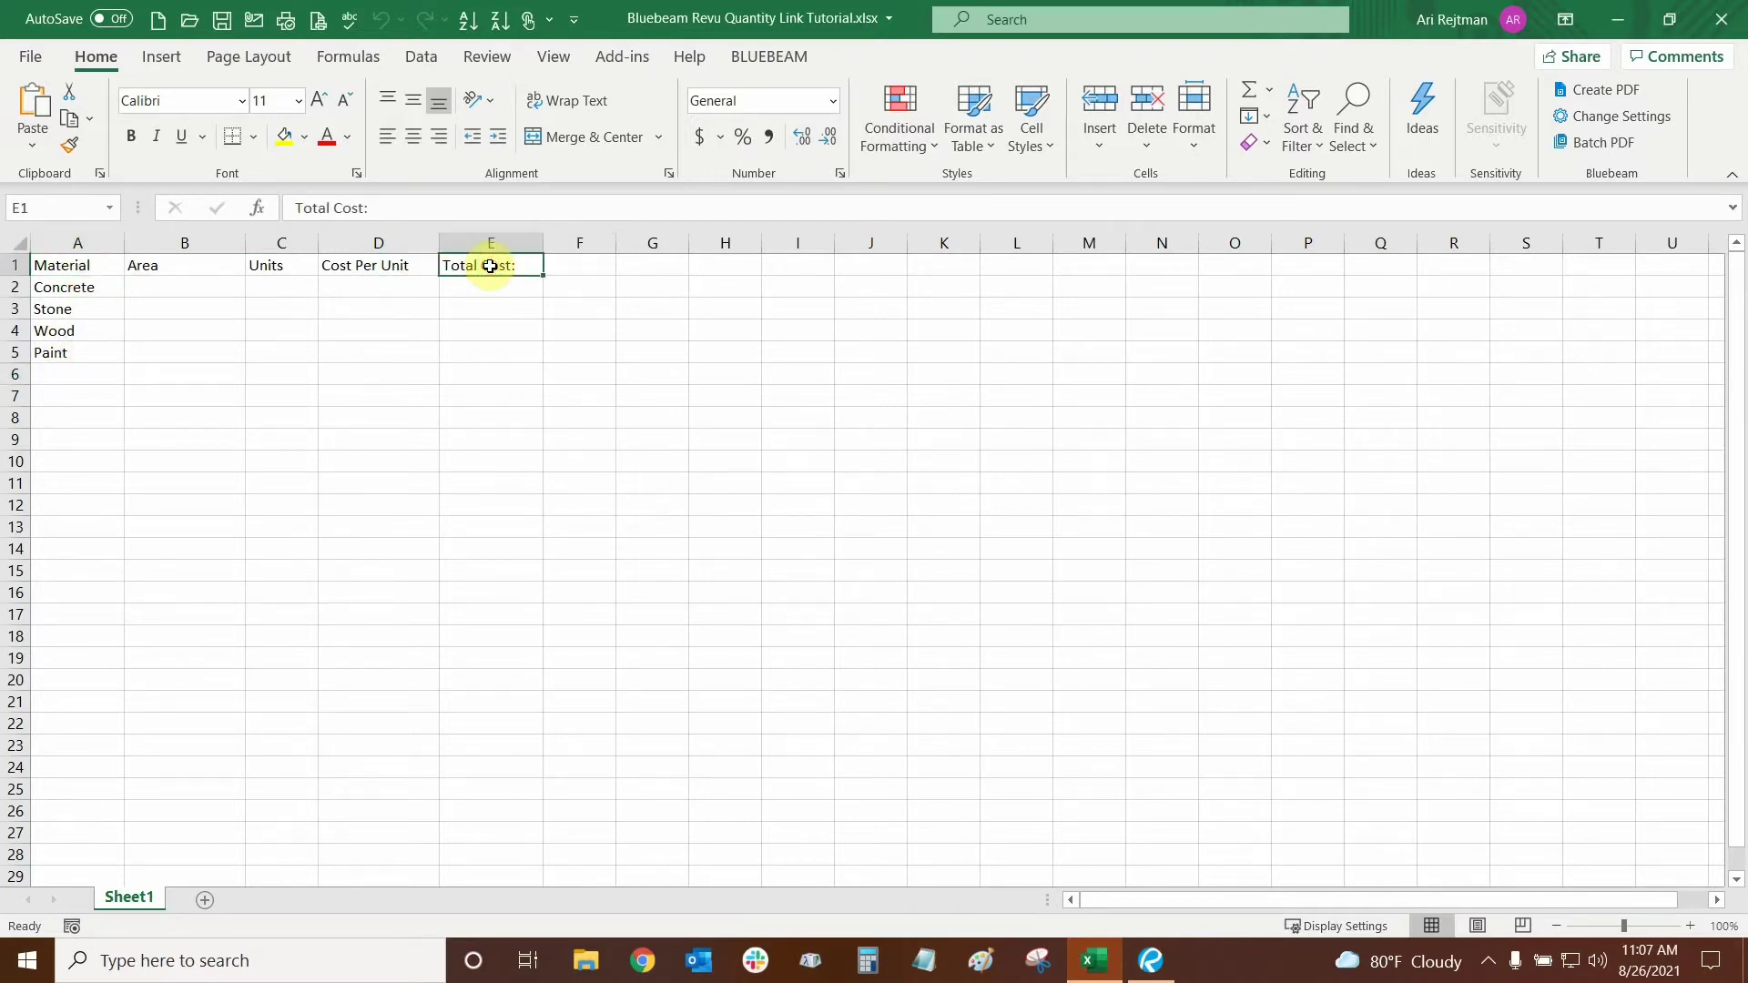
{"action": "left_click", "coordinate": [60, 286]}
{"action": "left_click", "coordinate": [68, 307]}
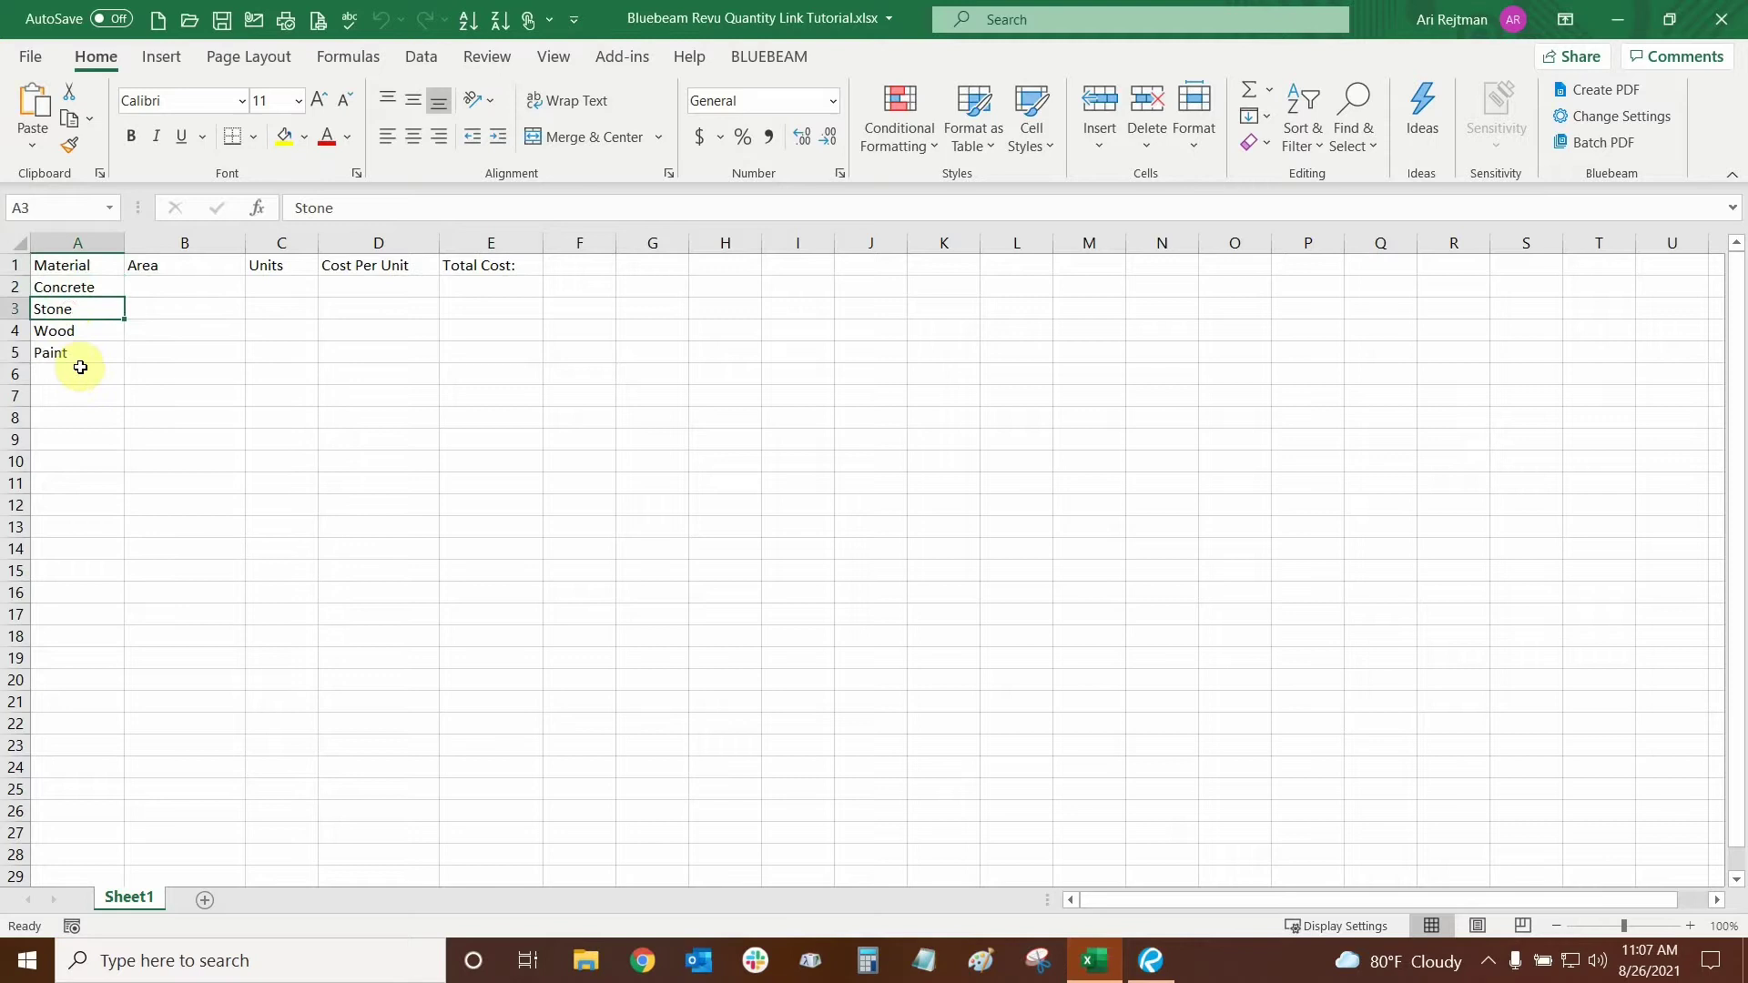
{"action": "left_click", "coordinate": [80, 354]}
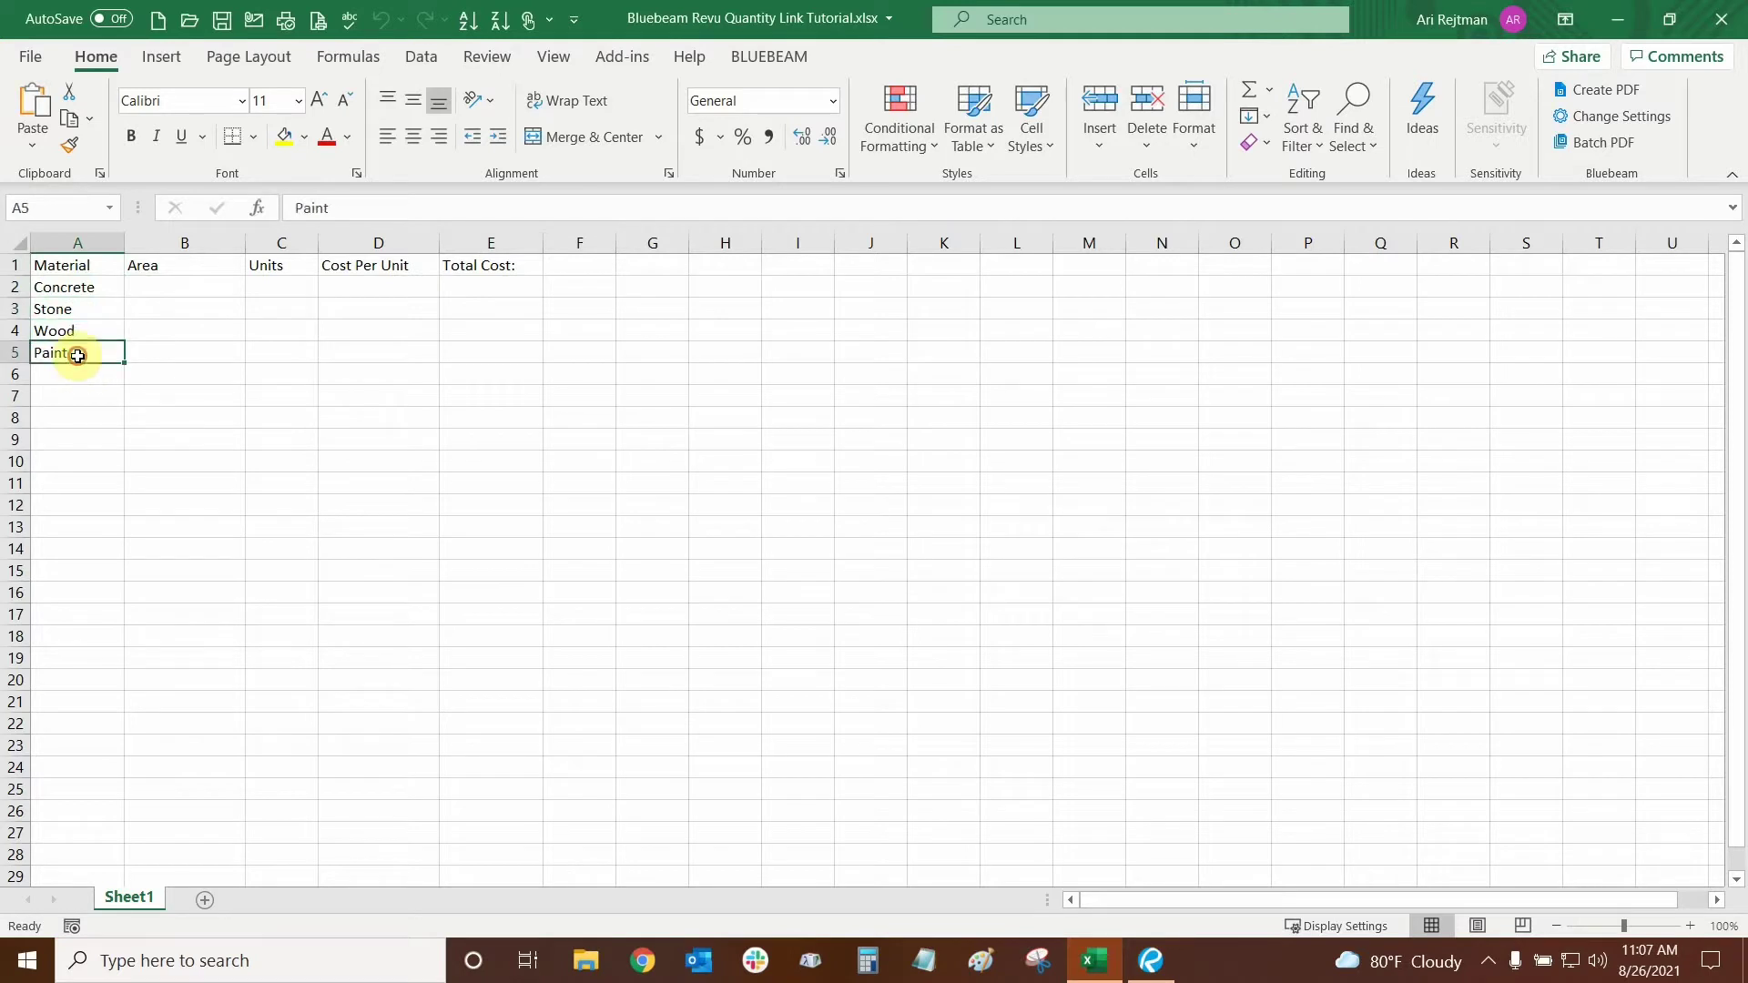
{"action": "left_click", "coordinate": [568, 354]}
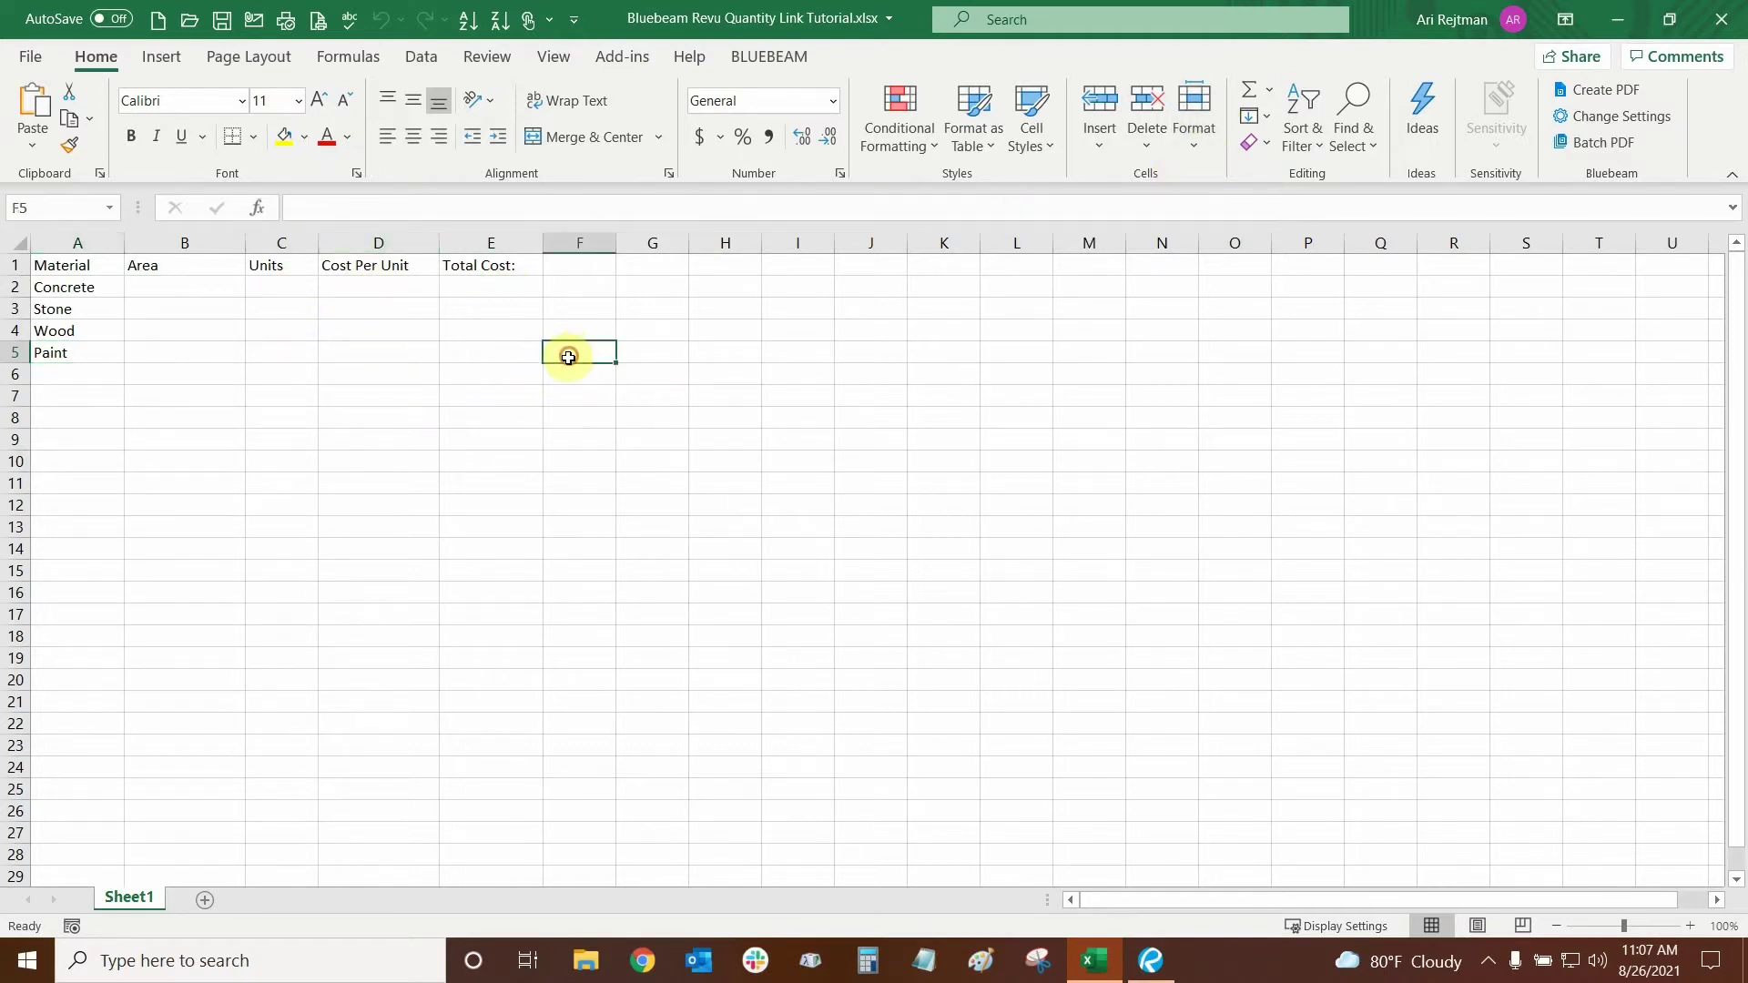
- Return to Revu and collapse the Markups List so Example Floor Plan_AR fills the window
{"action": "left_click", "coordinate": [1151, 960]}
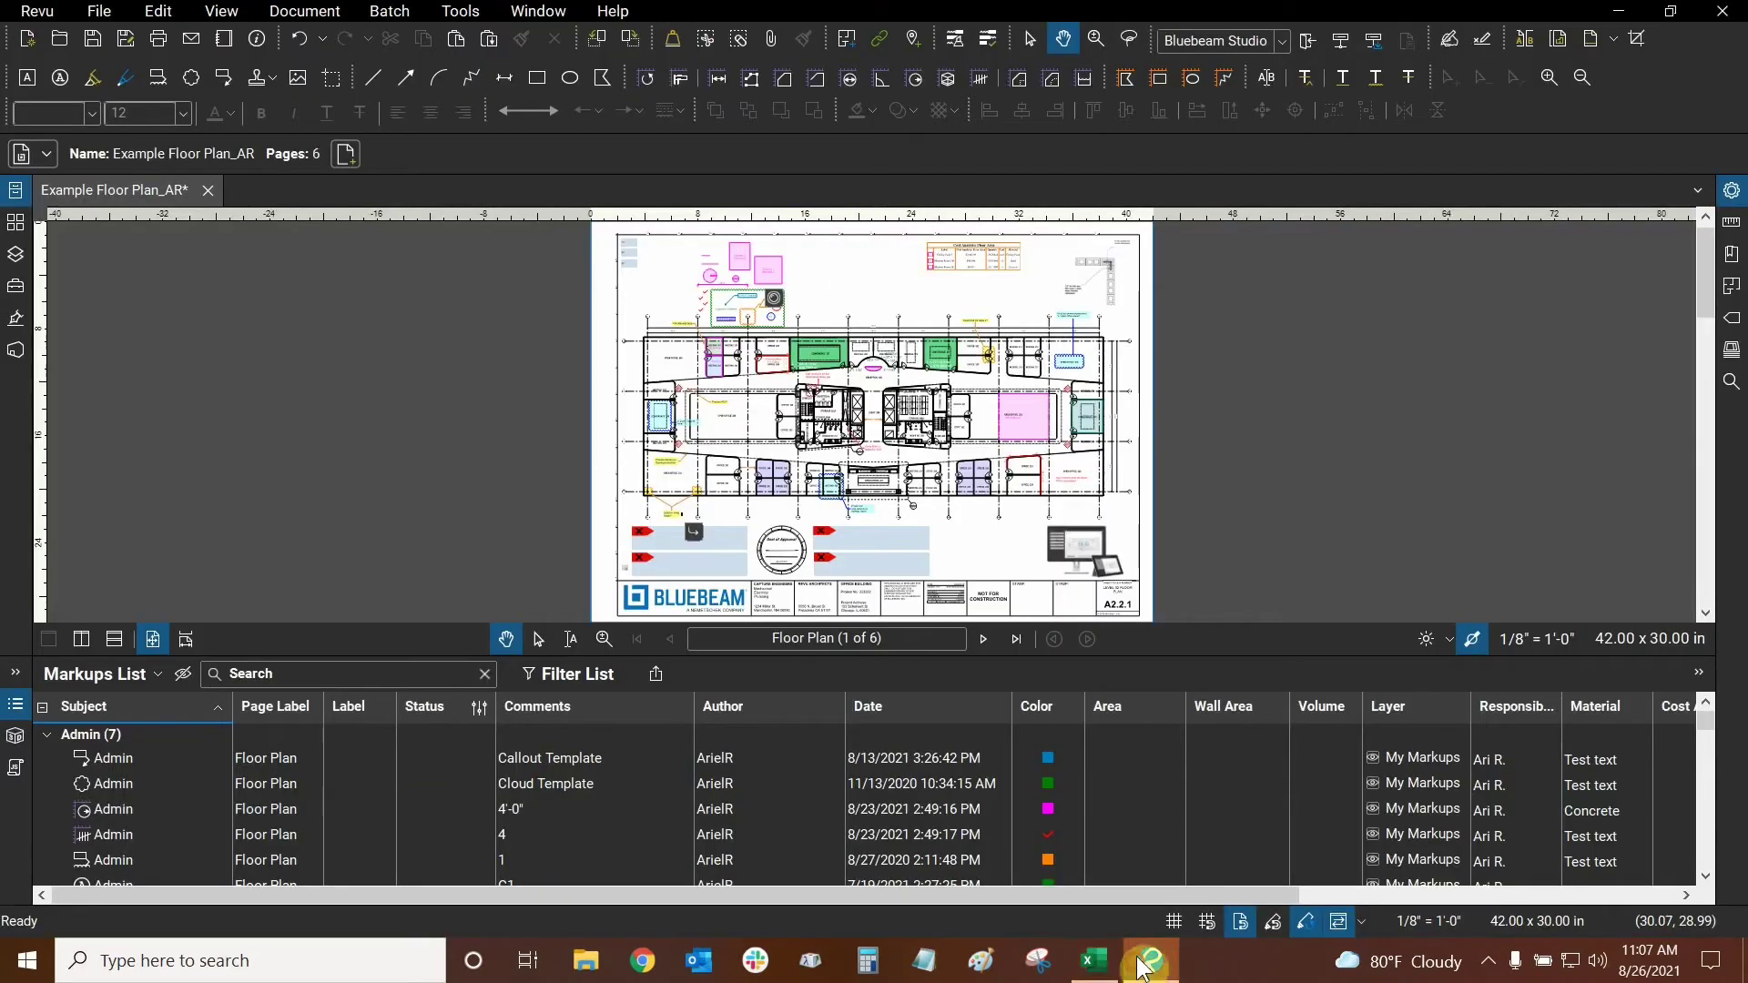
{"action": "left_click", "coordinate": [16, 704]}
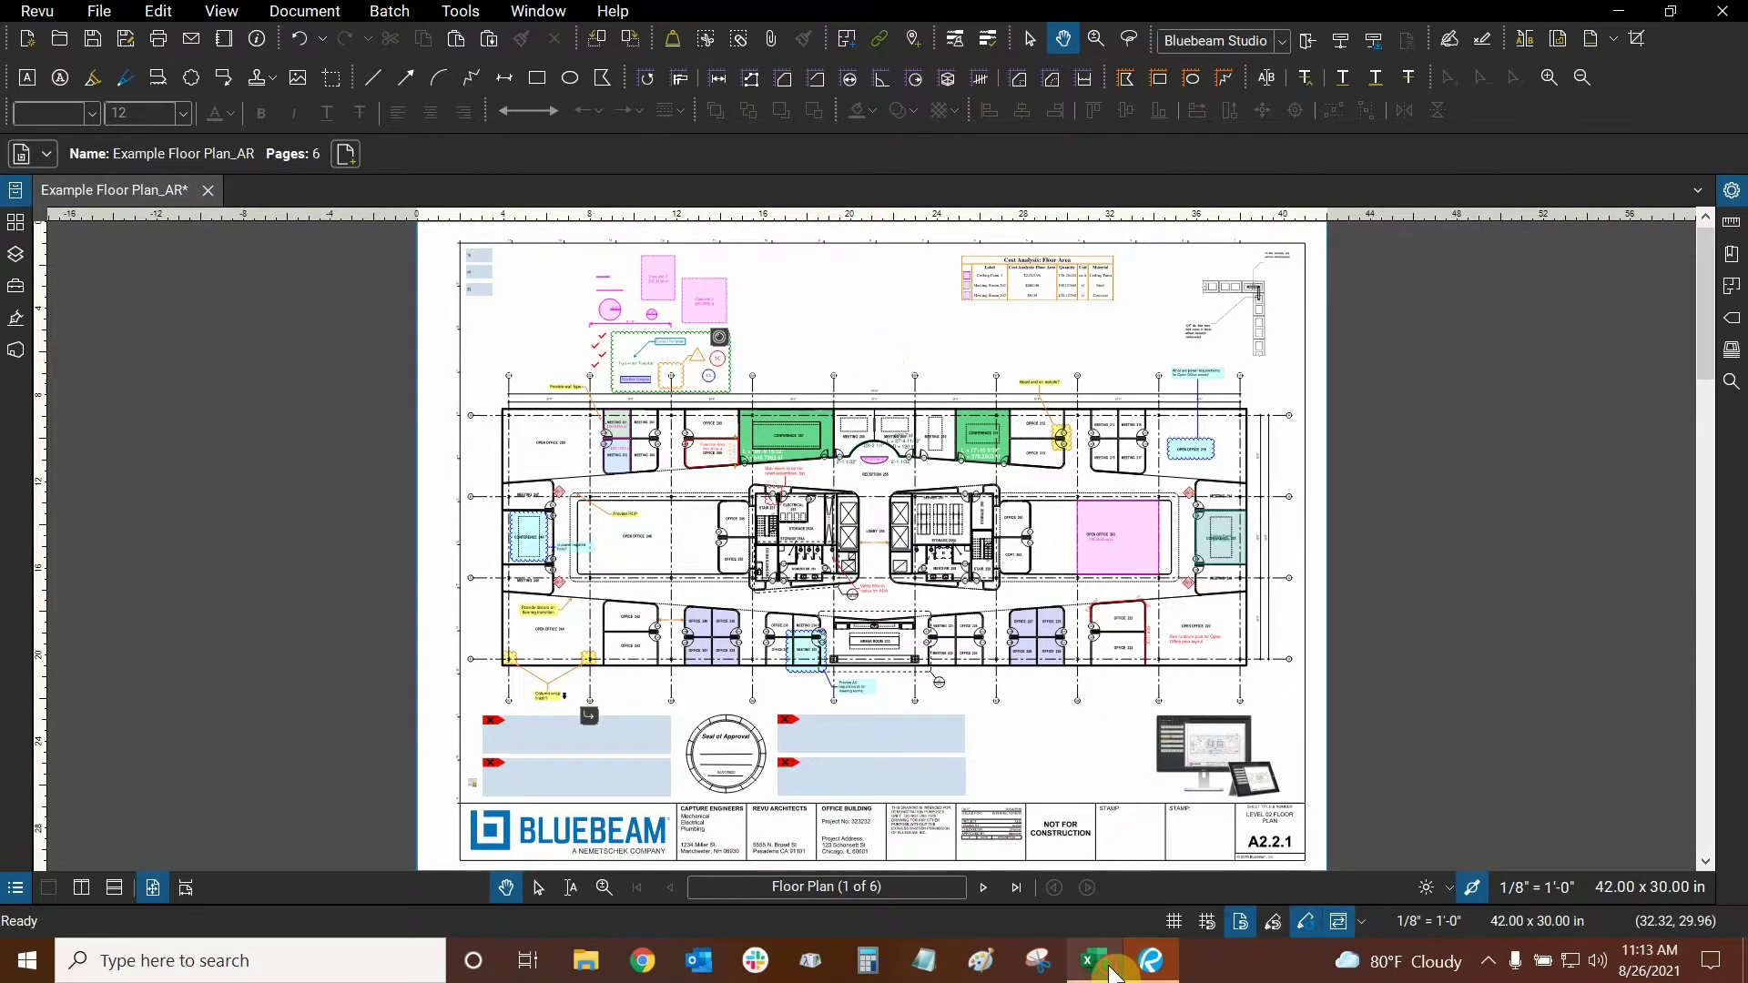
- Back in Excel, browse the right-click options for the Area cells and settle on Concrete's empty B2
{"action": "left_click", "coordinate": [1109, 971]}
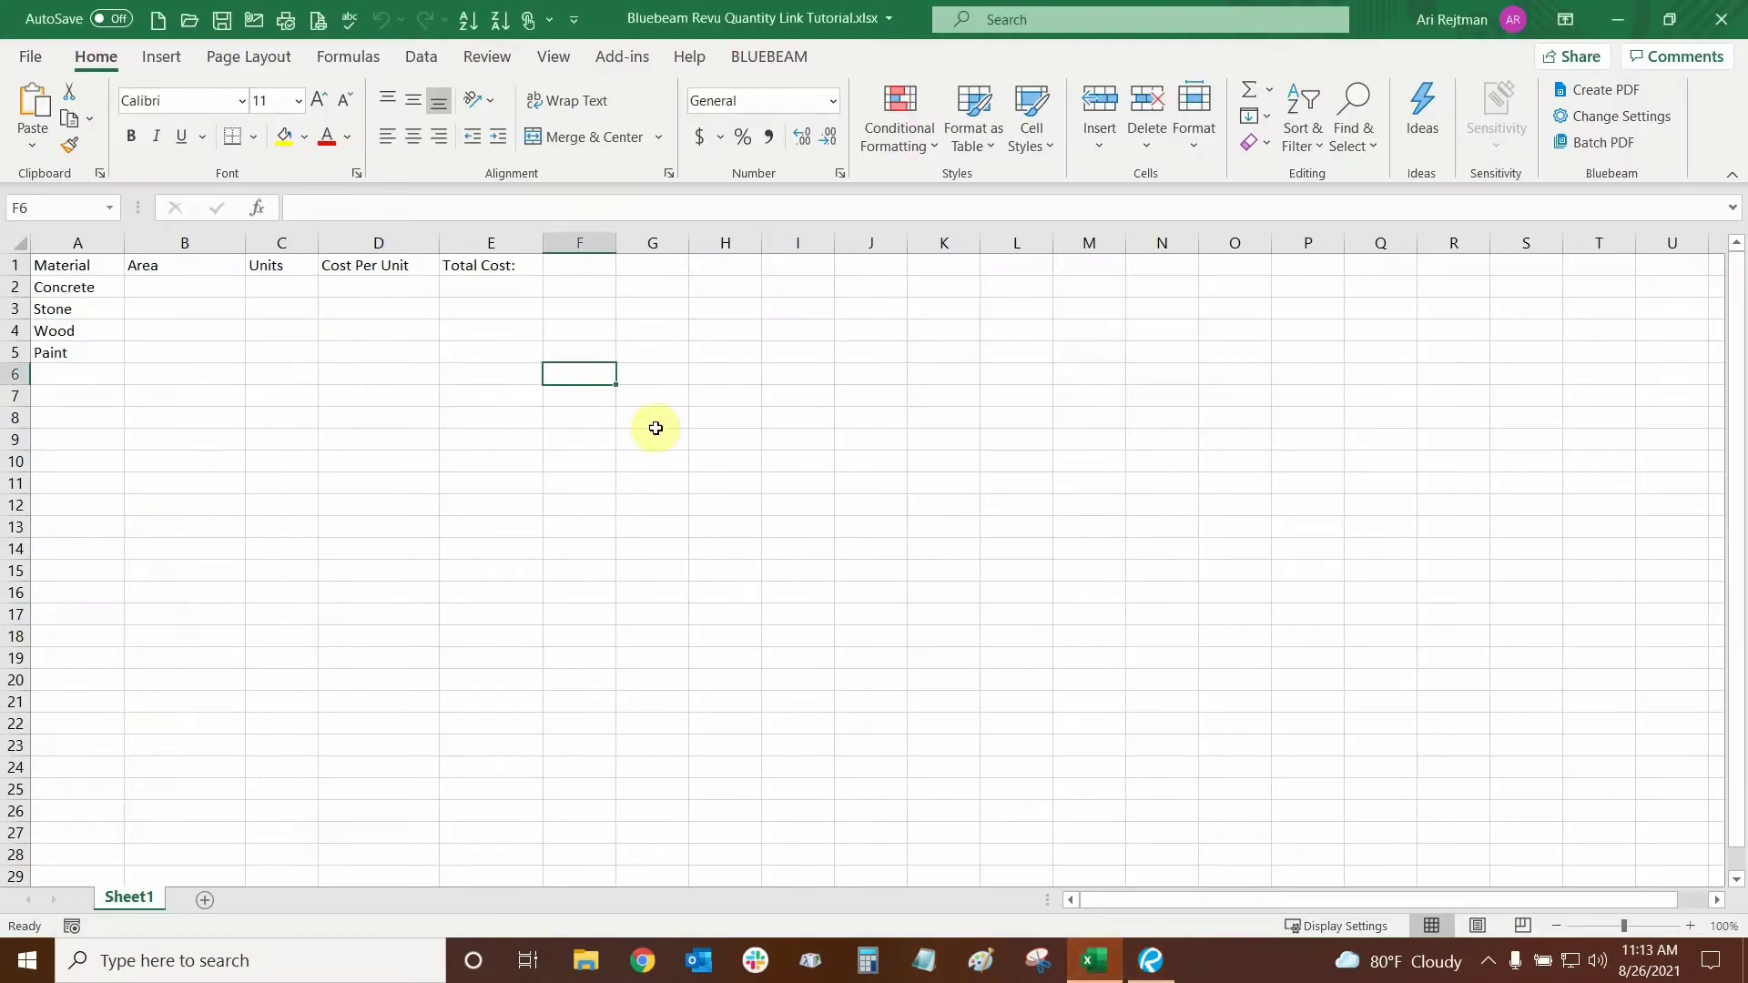
{"action": "left_click_drag", "start_coordinate": [185, 288], "coordinate": [191, 304]}
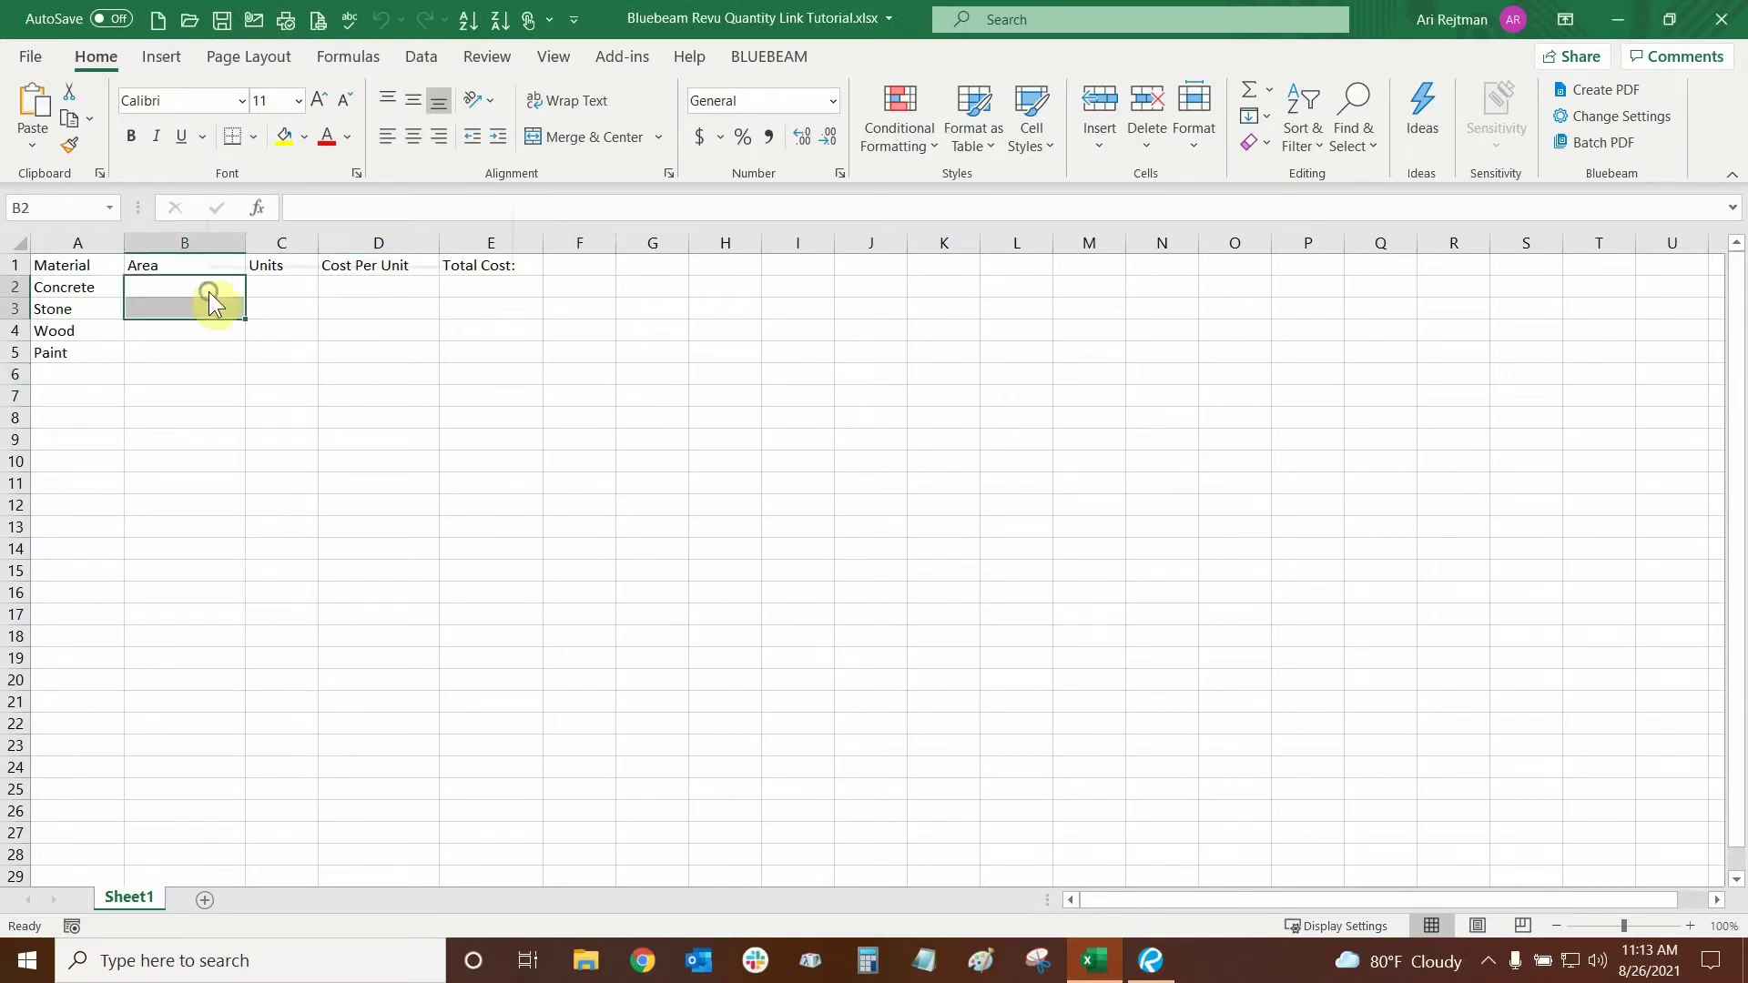
{"action": "right_click", "coordinate": [209, 292]}
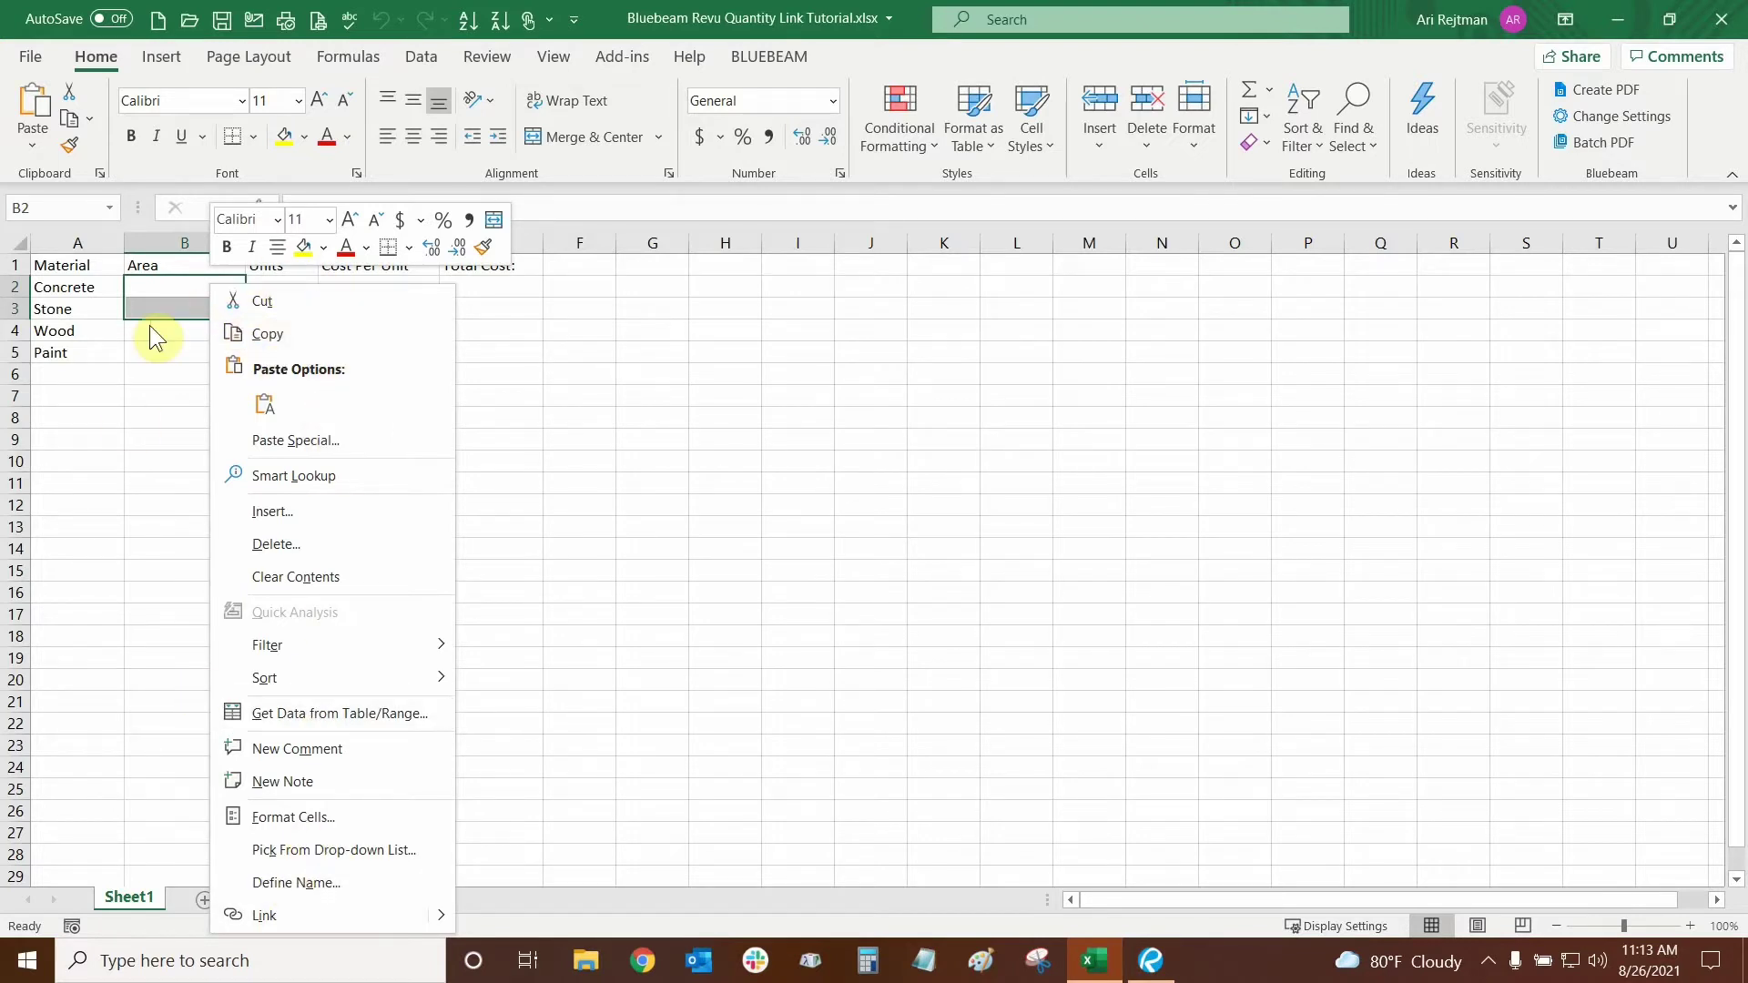
{"action": "left_click", "coordinate": [166, 376]}
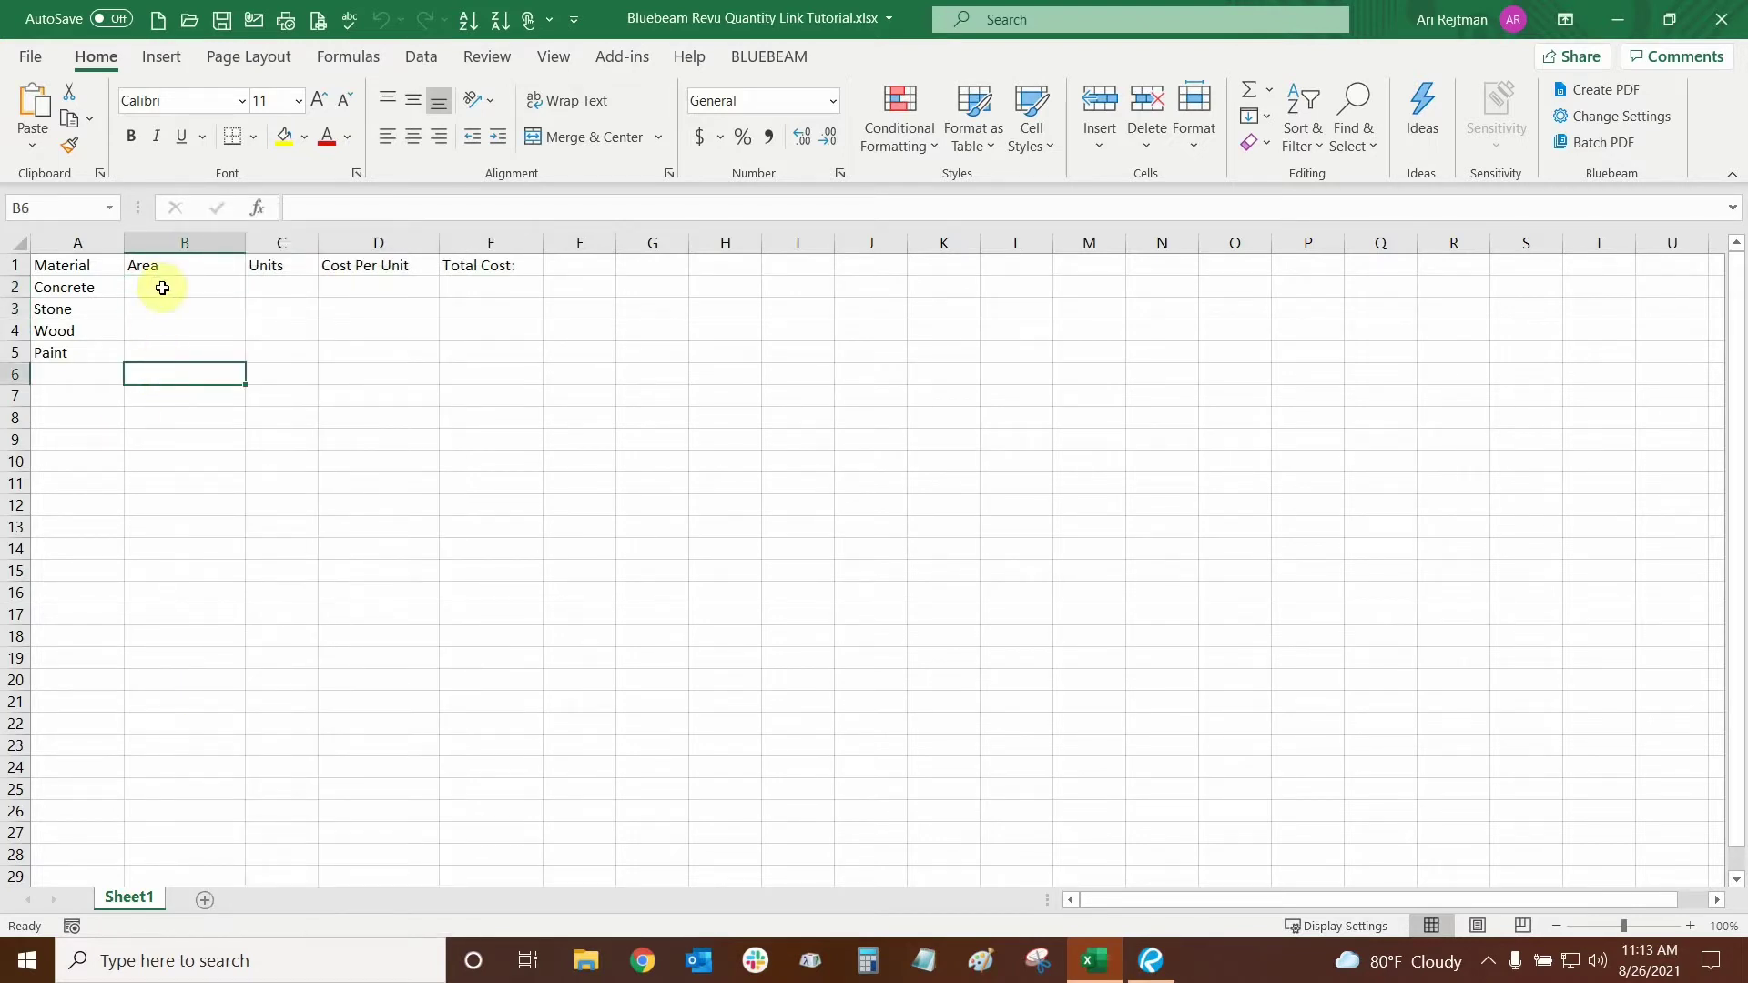
{"action": "key", "text": "Up"}
{"action": "key", "text": "Up"}
{"action": "key", "text": "Up"}
{"action": "key", "text": "Up"}
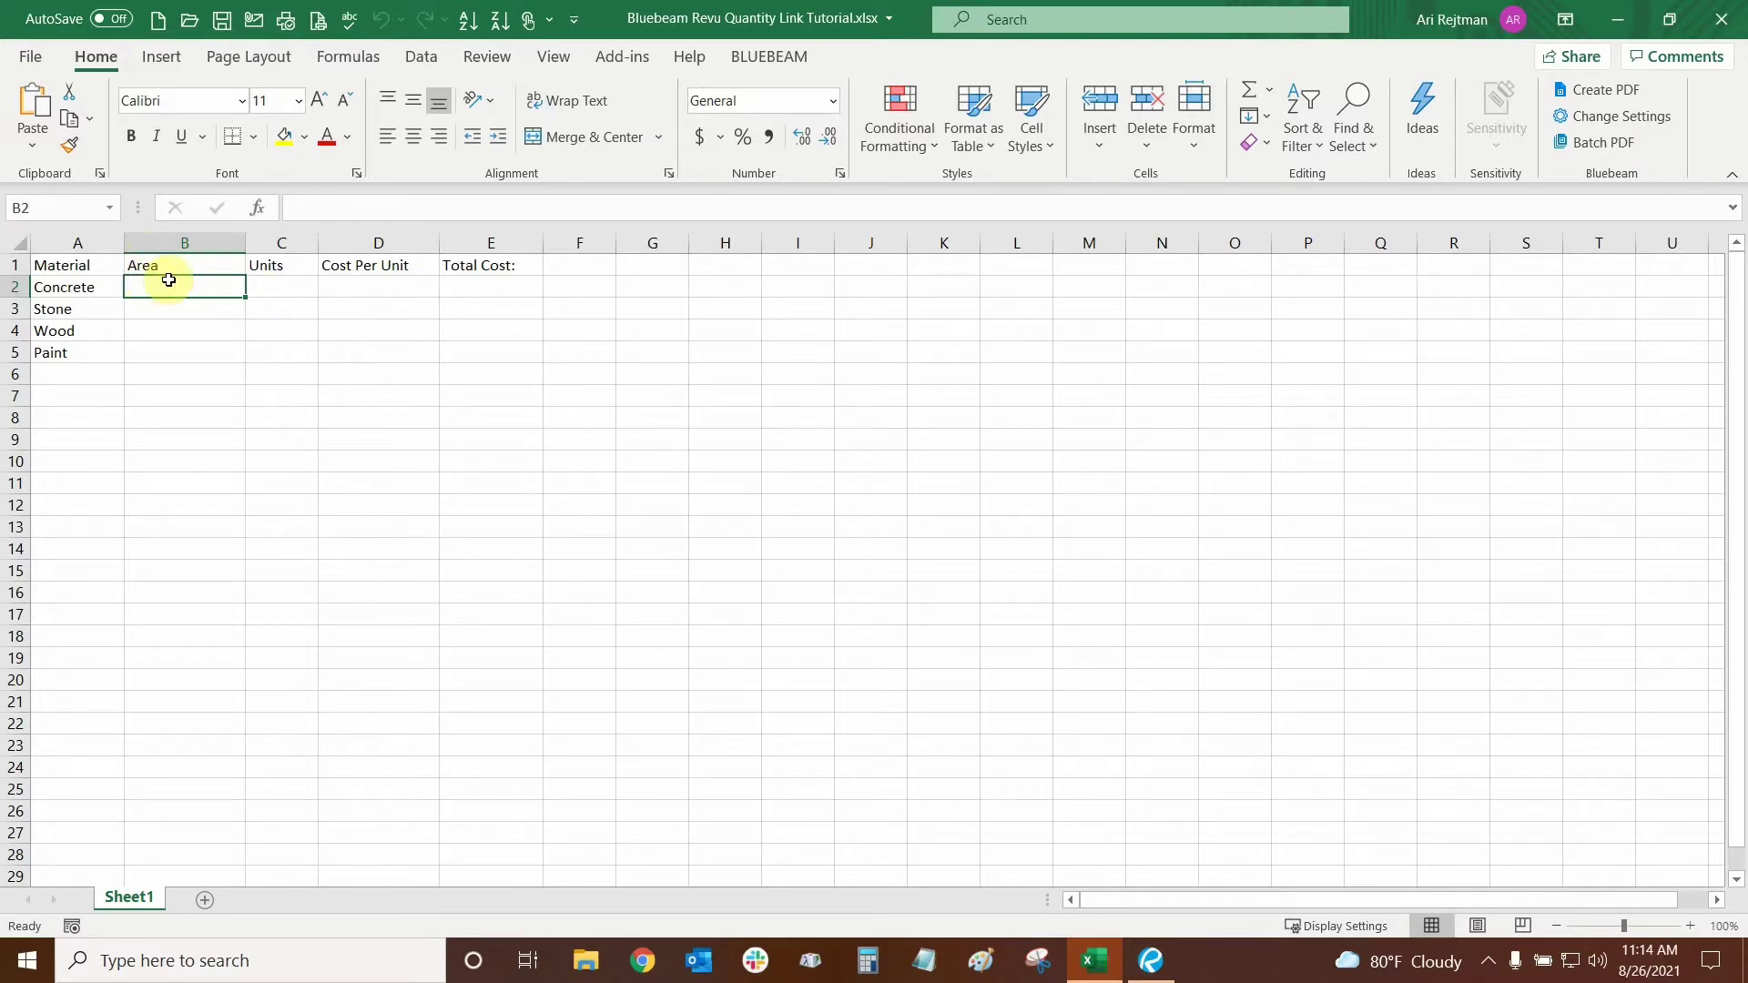
- Set Quantity Link preferences to a light-blue cell fill, Include Units and Include Markup Quantity
{"action": "right_click", "coordinate": [168, 288]}
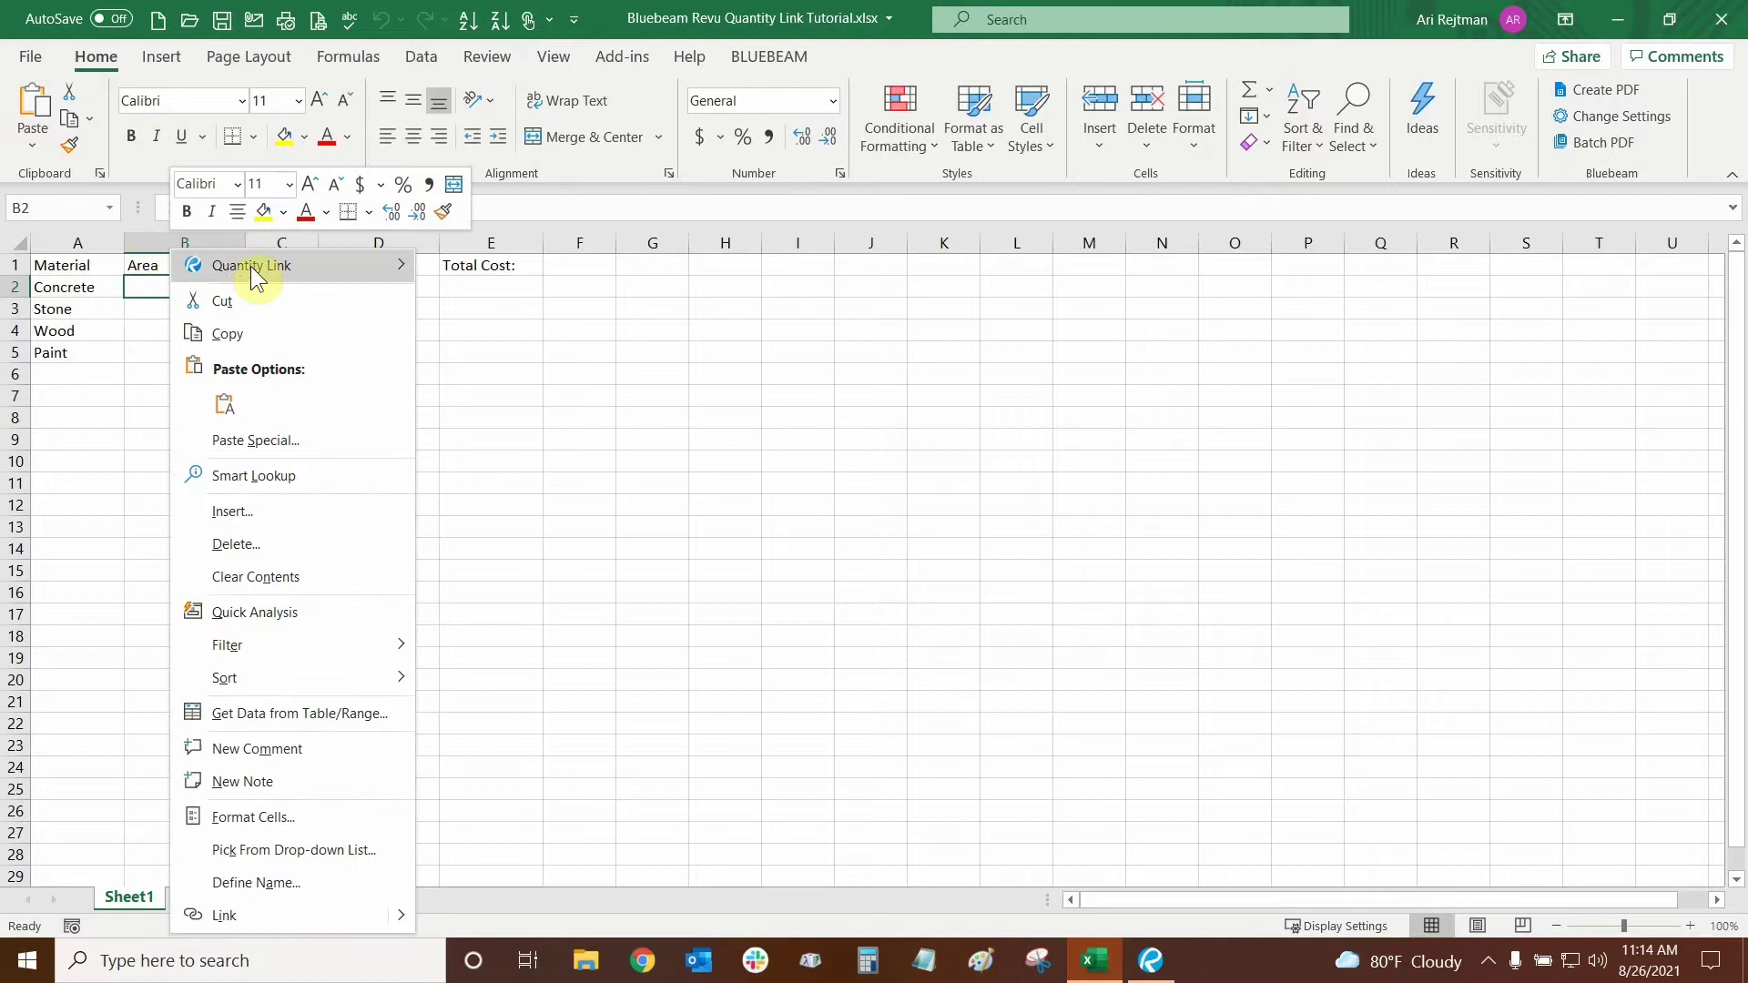
{"action": "mouse_move", "coordinate": [256, 267]}
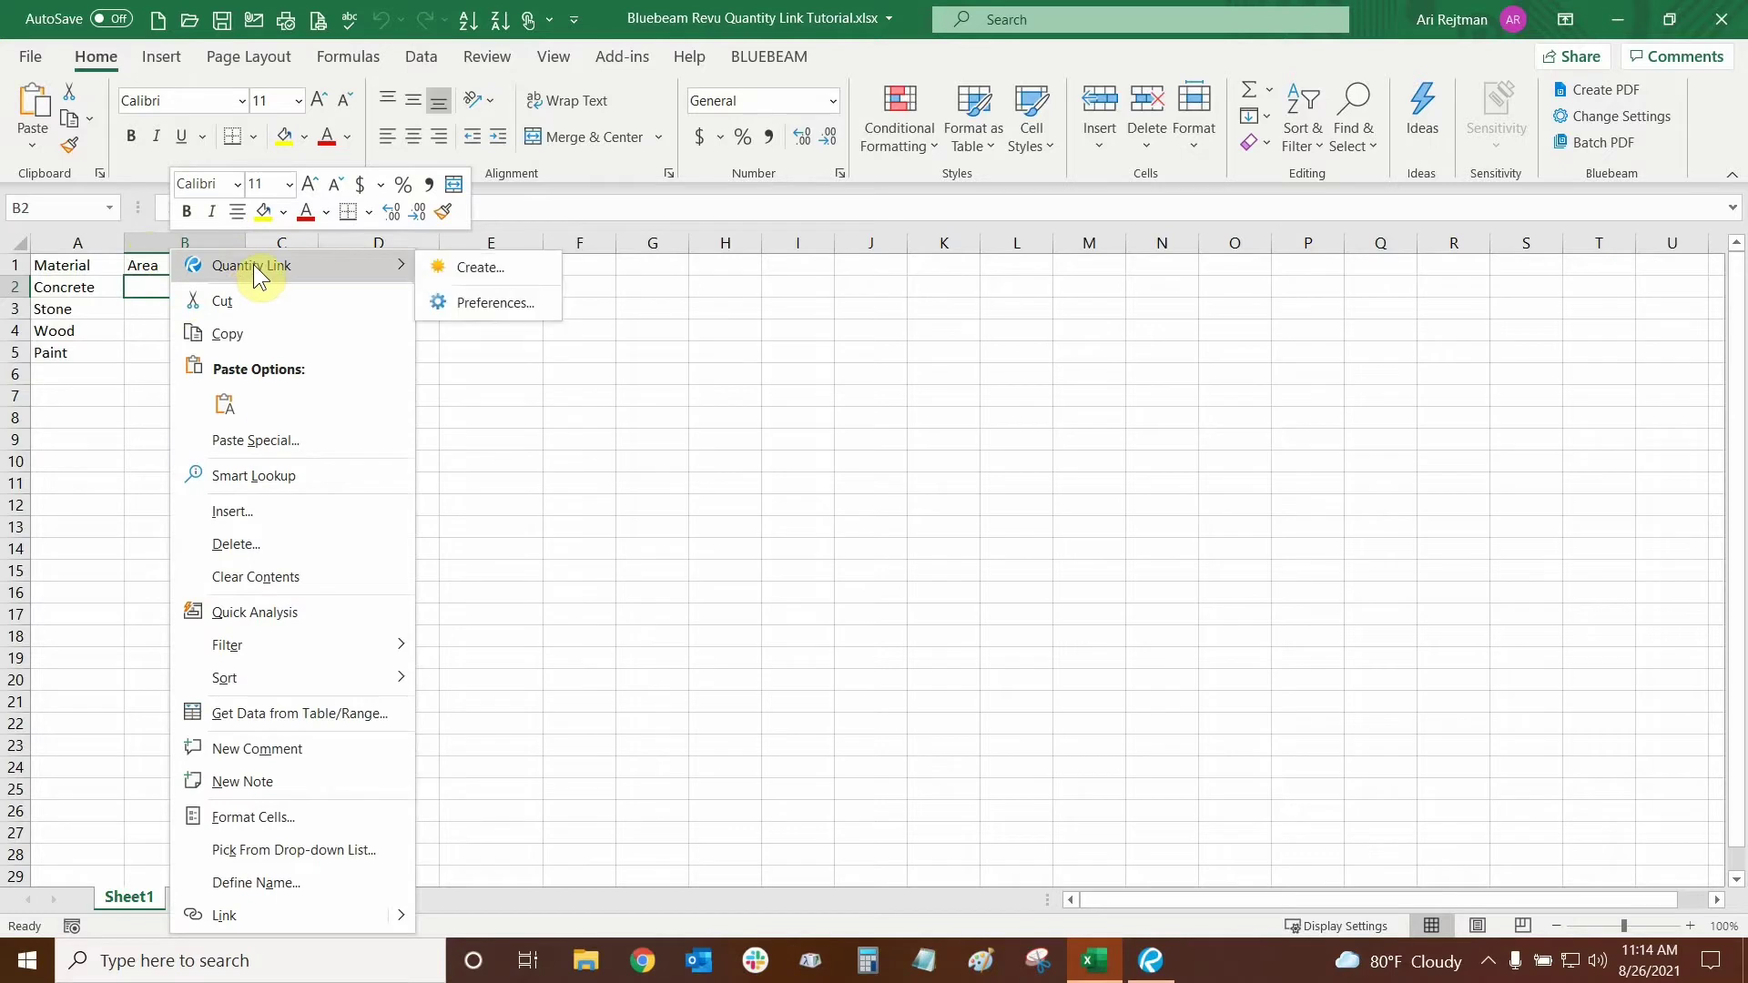
{"action": "left_click", "coordinate": [482, 308]}
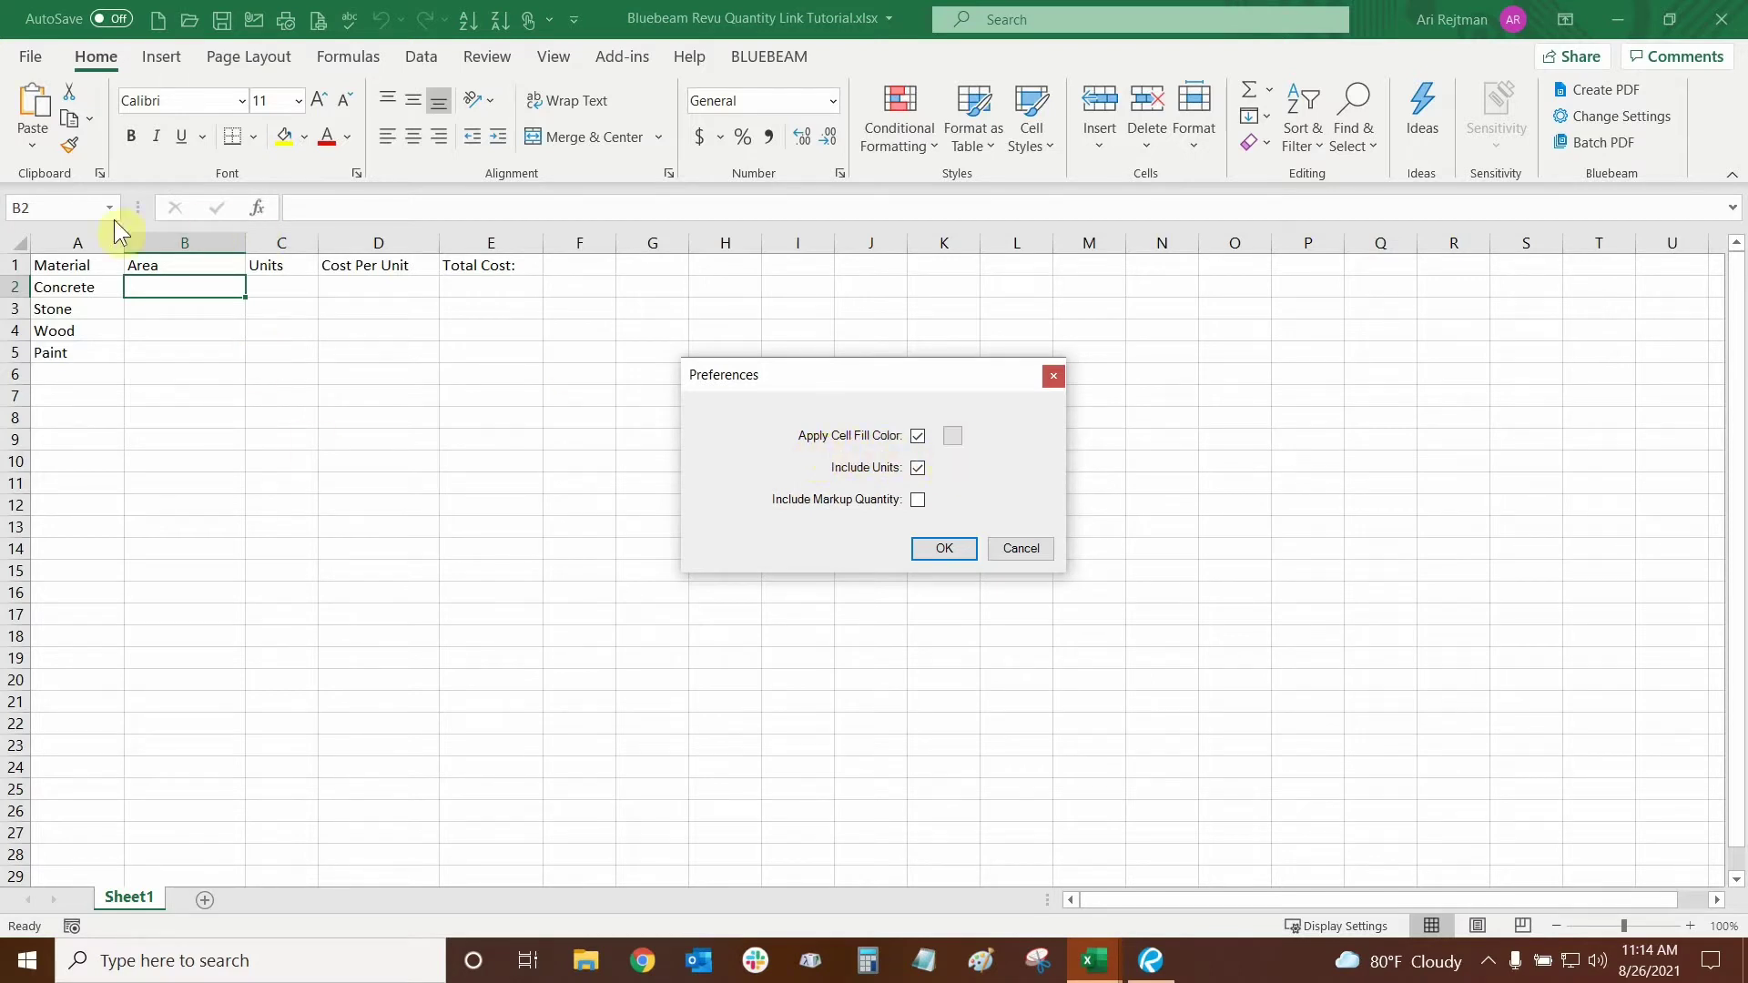
{"action": "left_click", "coordinate": [958, 436]}
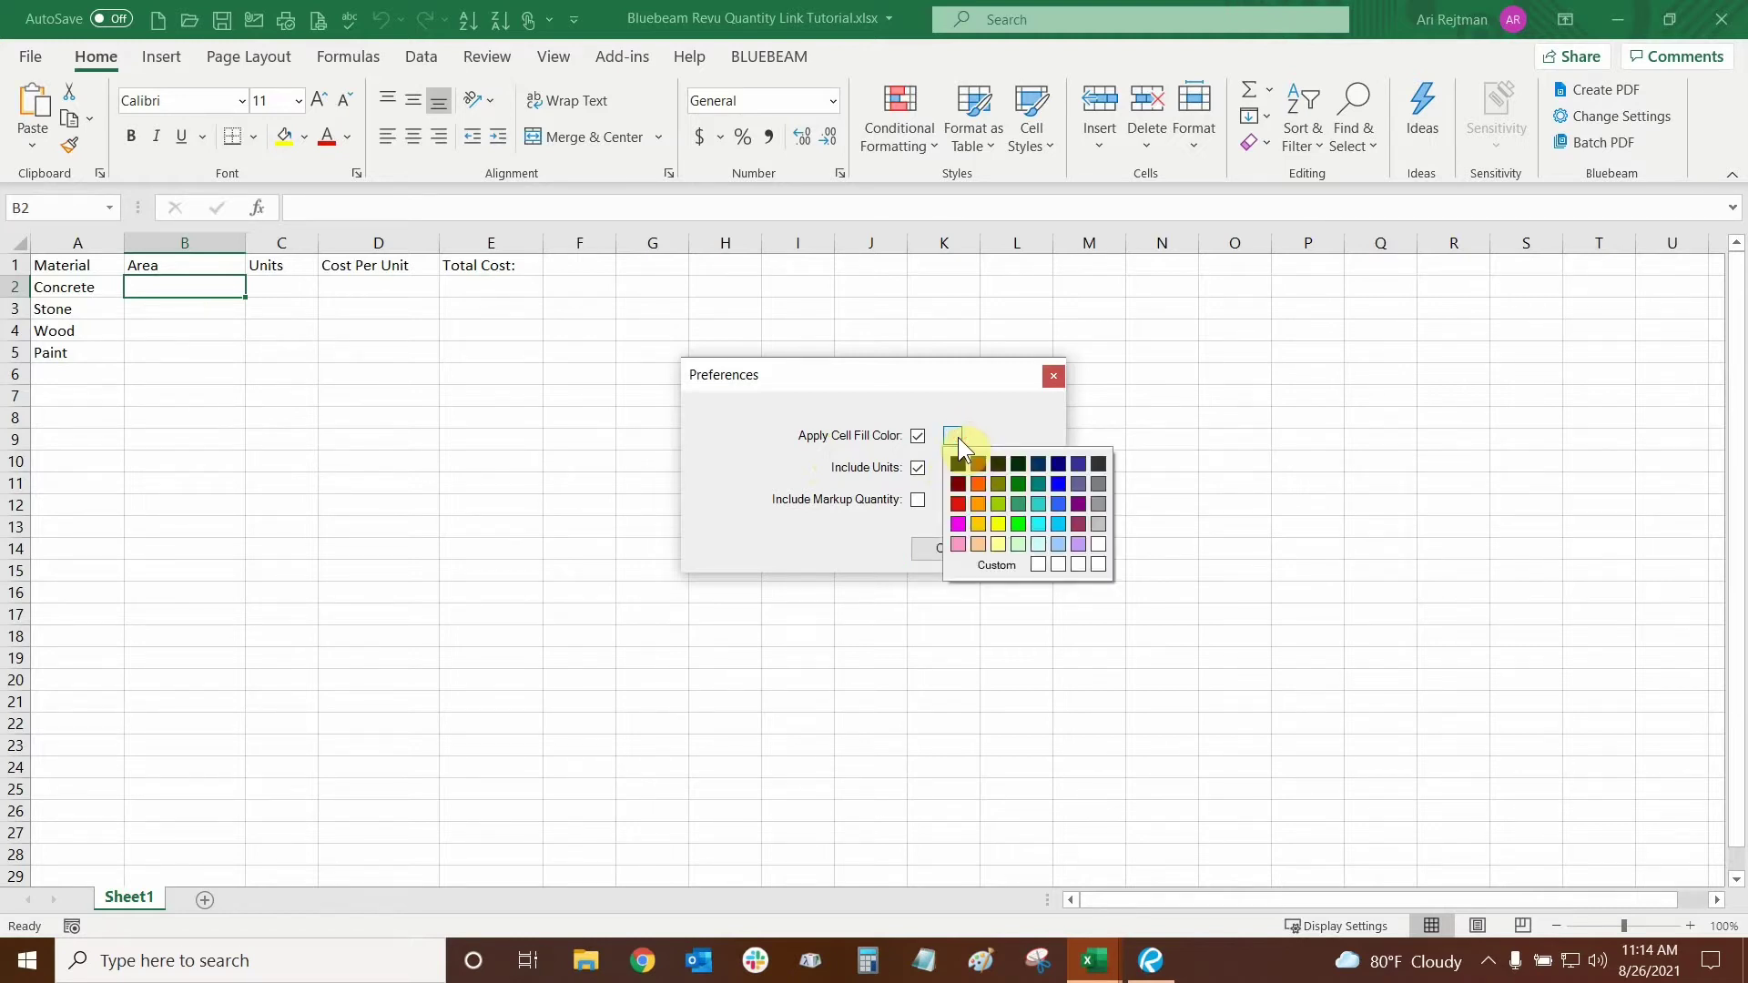
{"action": "left_click", "coordinate": [1057, 525]}
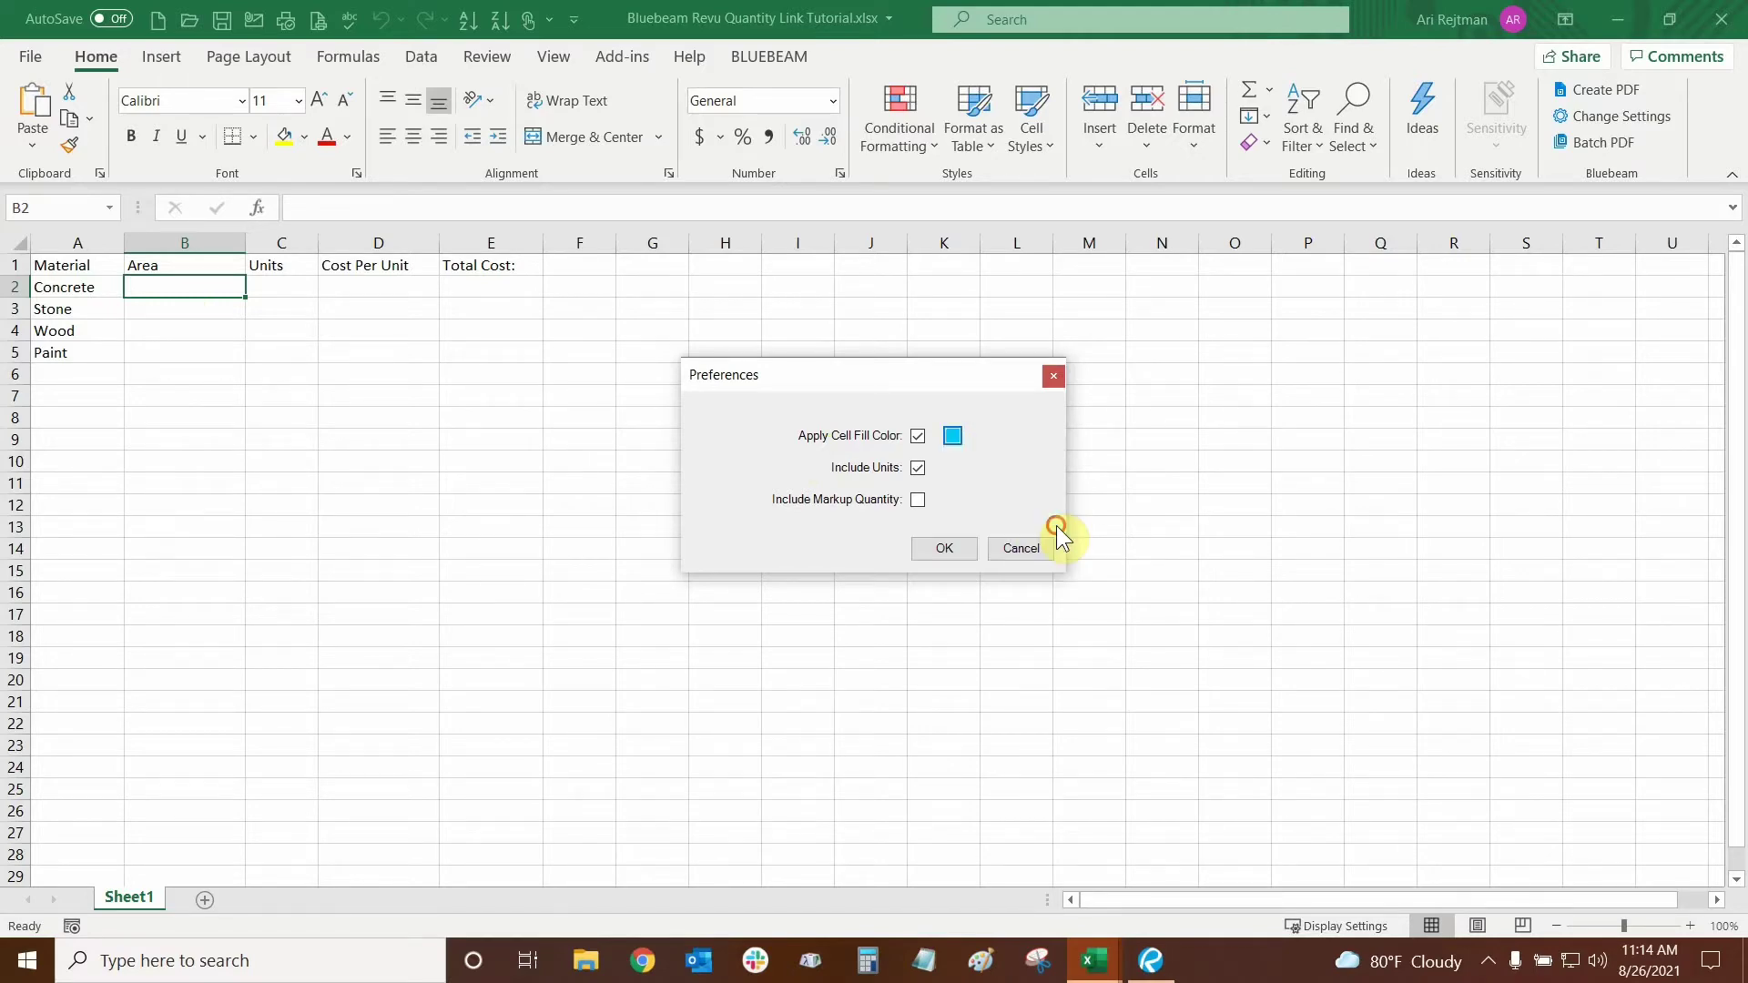
{"action": "left_click", "coordinate": [918, 466]}
{"action": "left_click", "coordinate": [917, 501]}
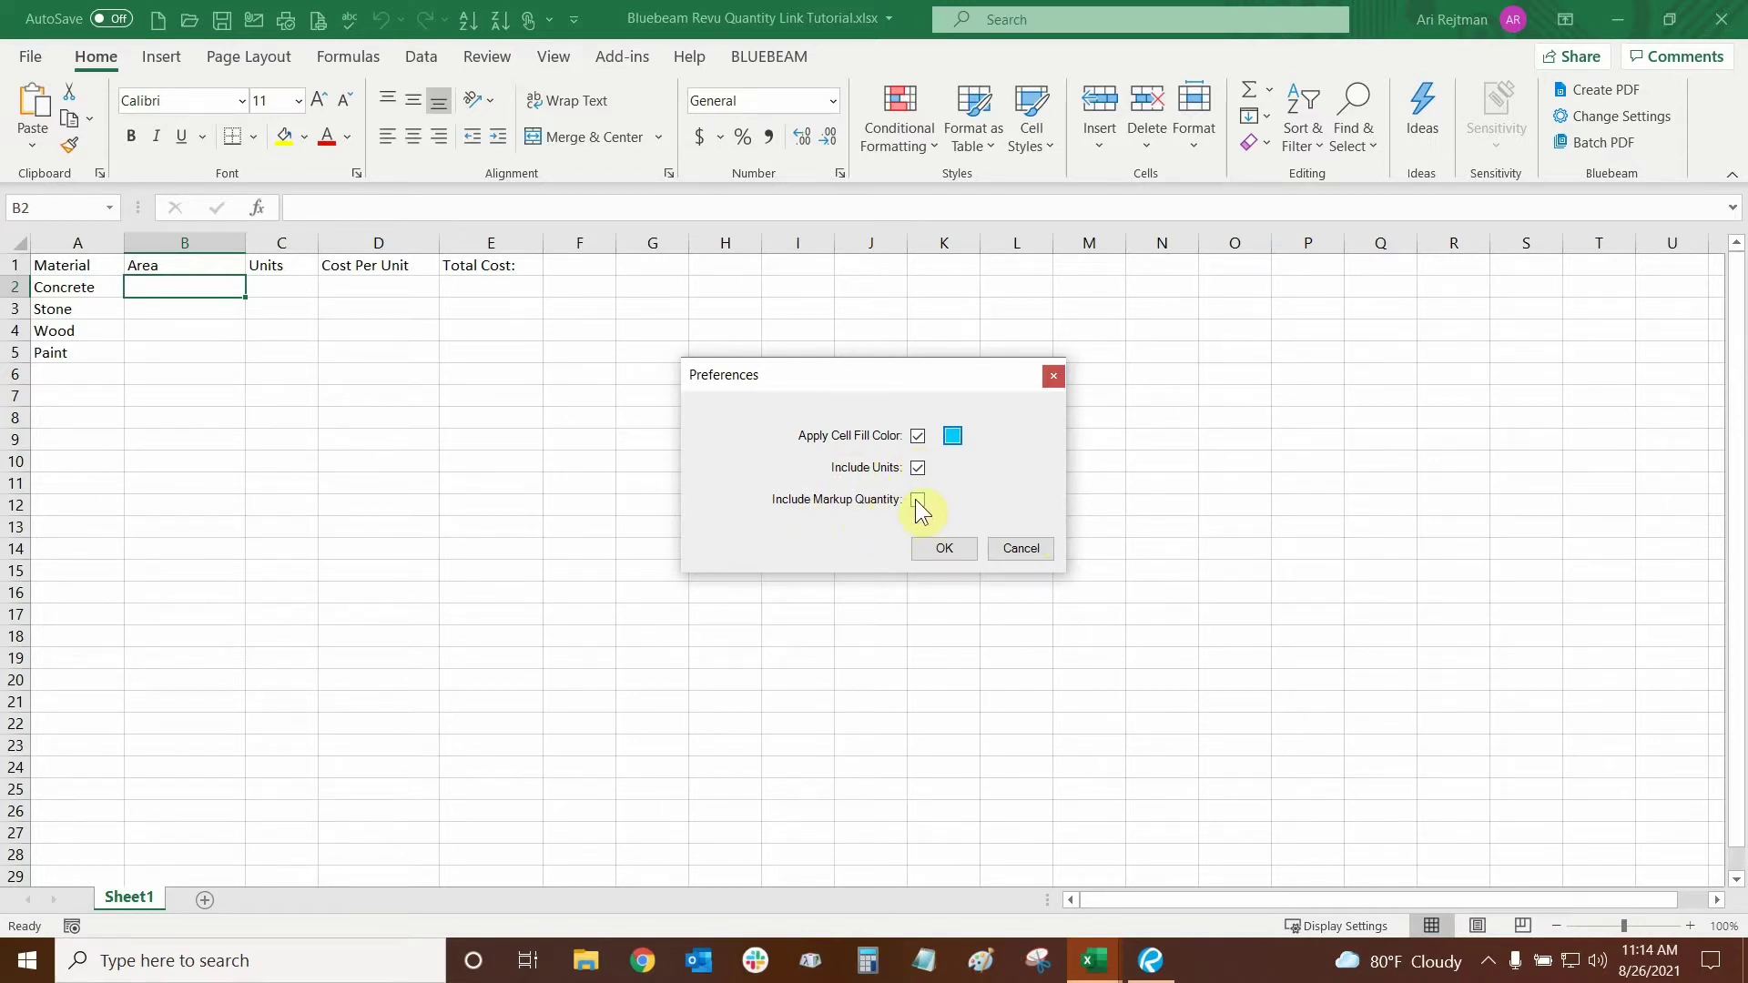
{"action": "left_click", "coordinate": [946, 549]}
- Start a Quantity Link on Concrete's Area cell and add Example Floor Plan_AR.pdf as the linked file
{"action": "right_click", "coordinate": [214, 288]}
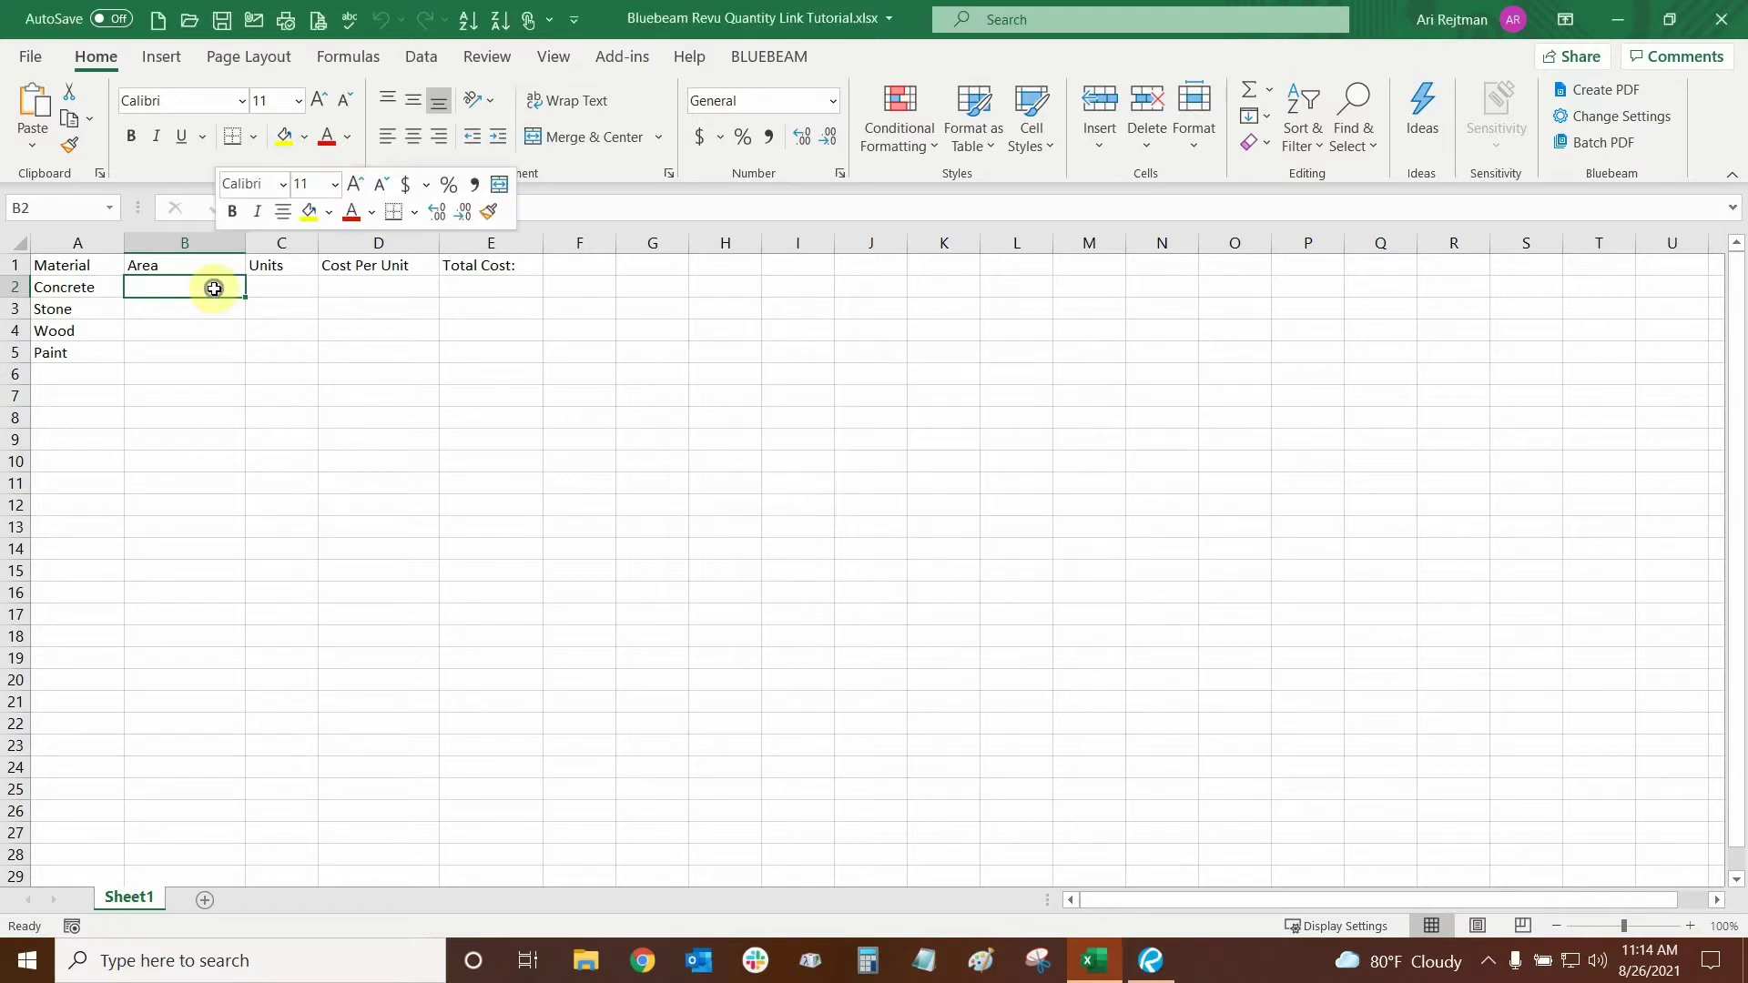
{"action": "mouse_move", "coordinate": [325, 270]}
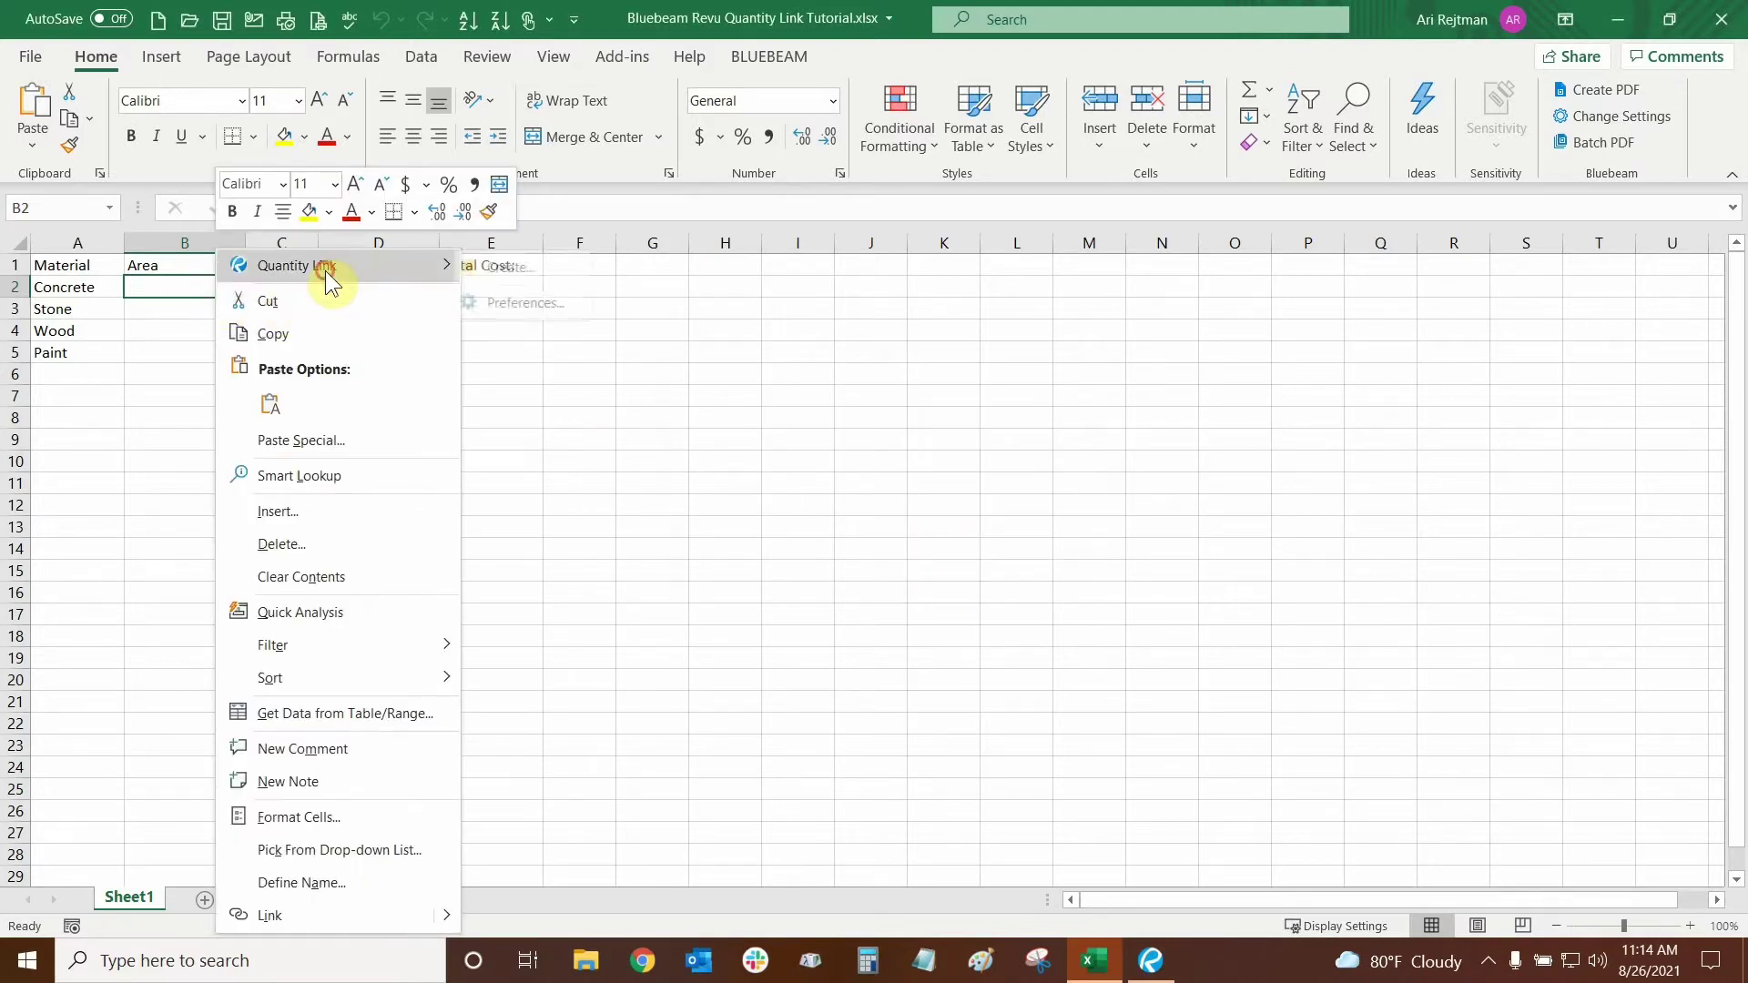
{"action": "left_click", "coordinate": [516, 267]}
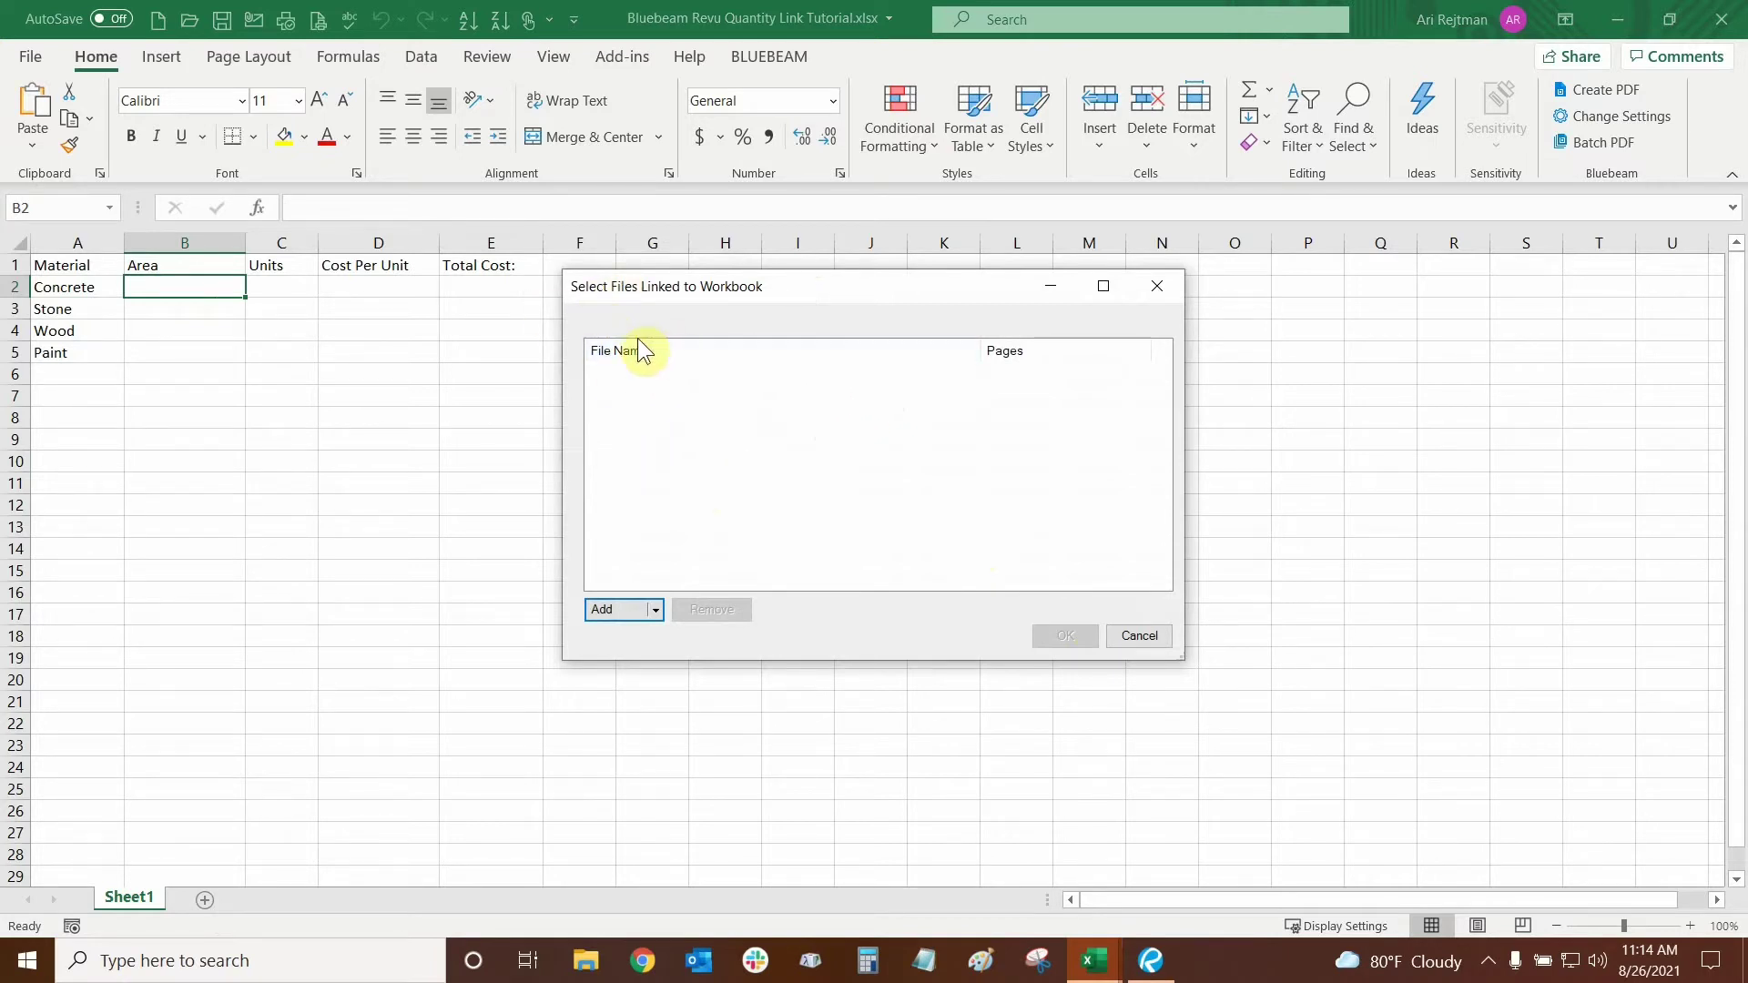
{"action": "left_click", "coordinate": [654, 612]}
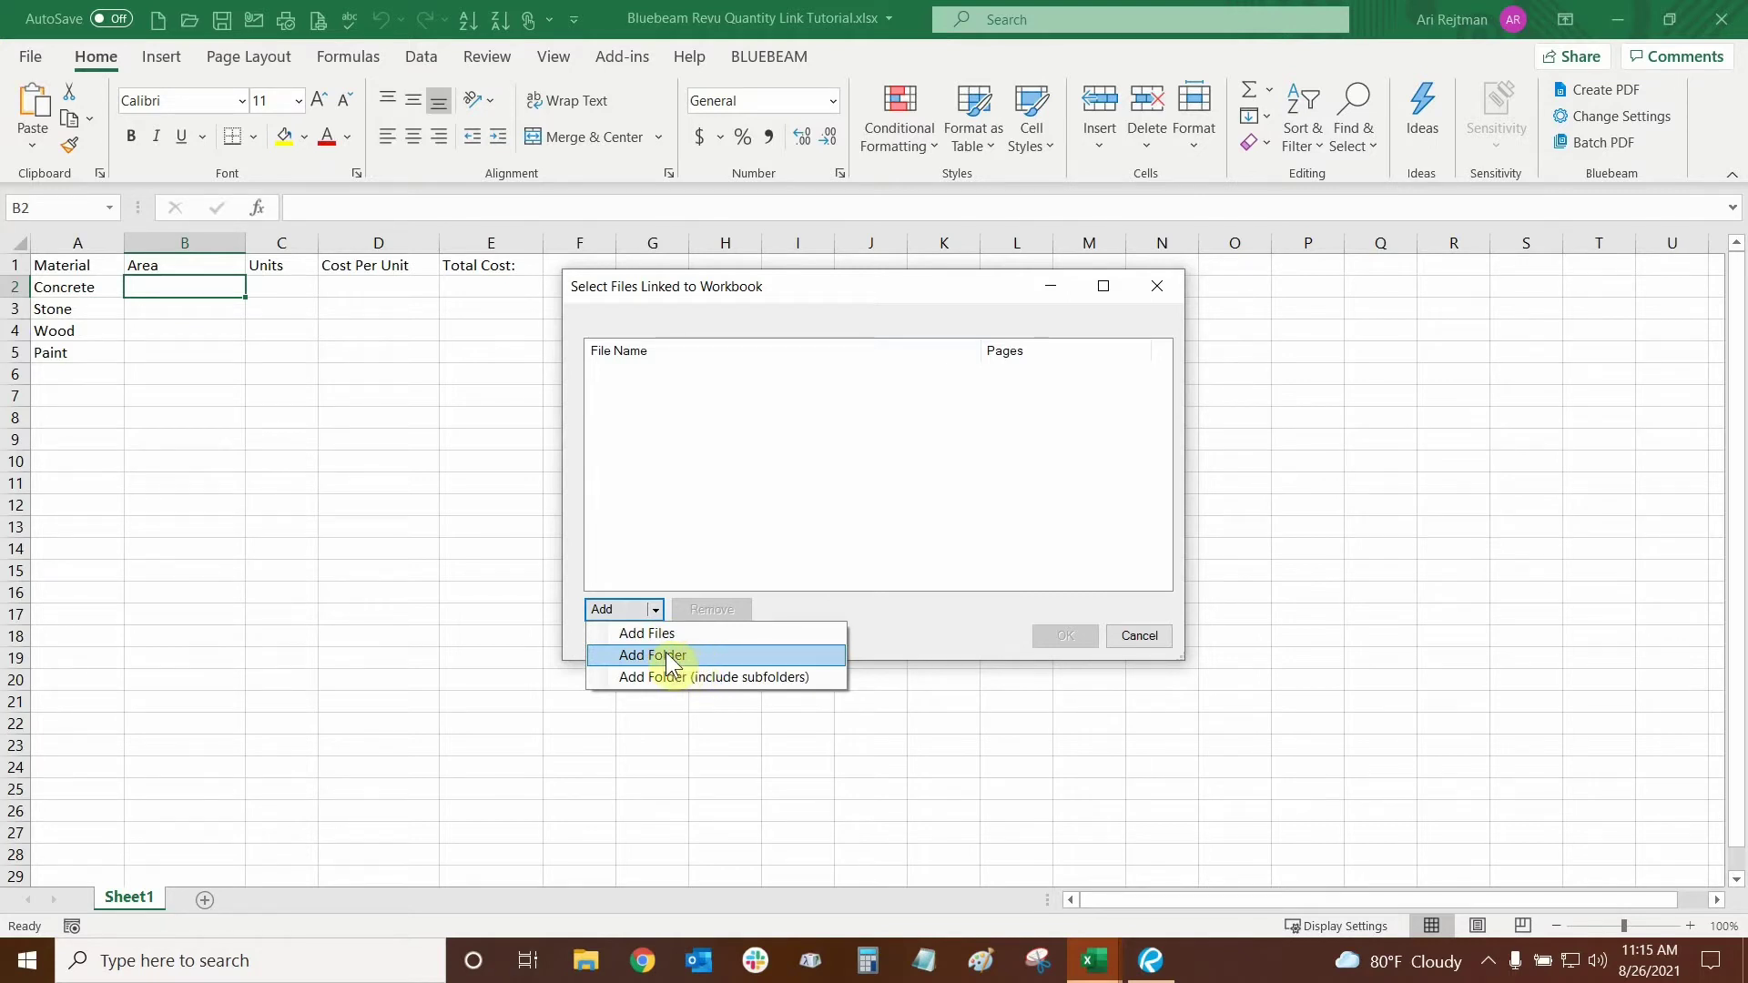
{"action": "left_click", "coordinate": [668, 631]}
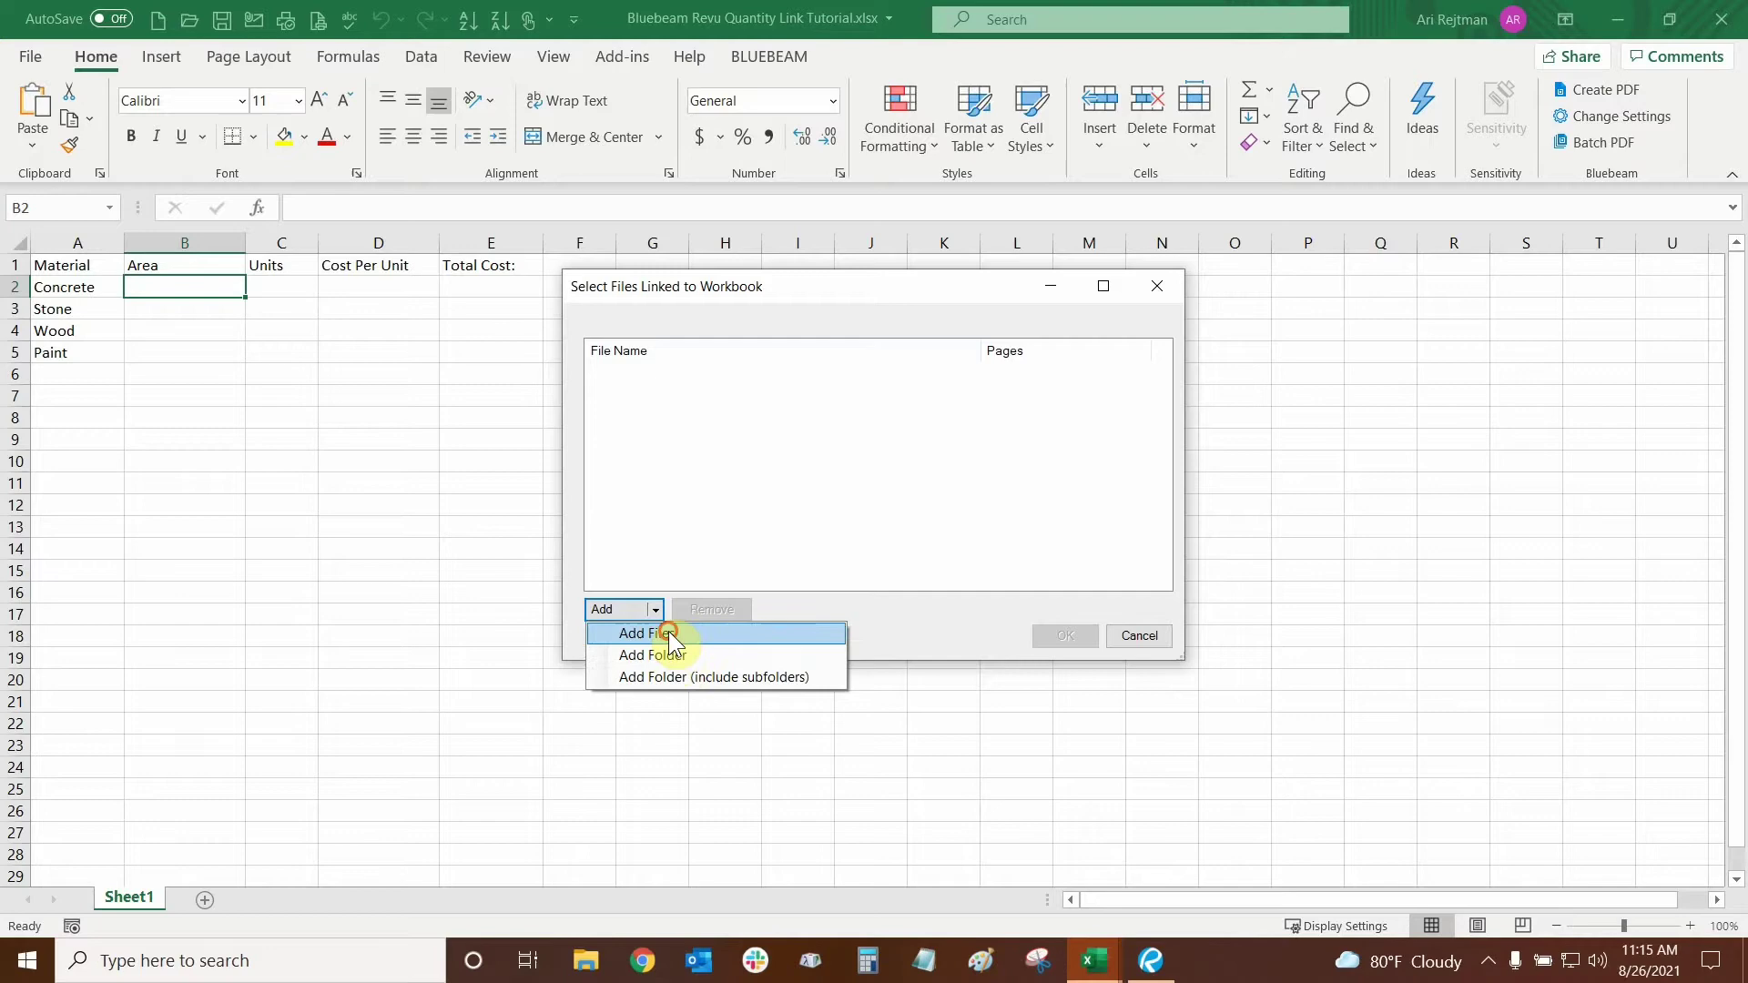
{"action": "scroll", "coordinate": [867, 603], "scroll_direction": "down", "scroll_amount": 4}
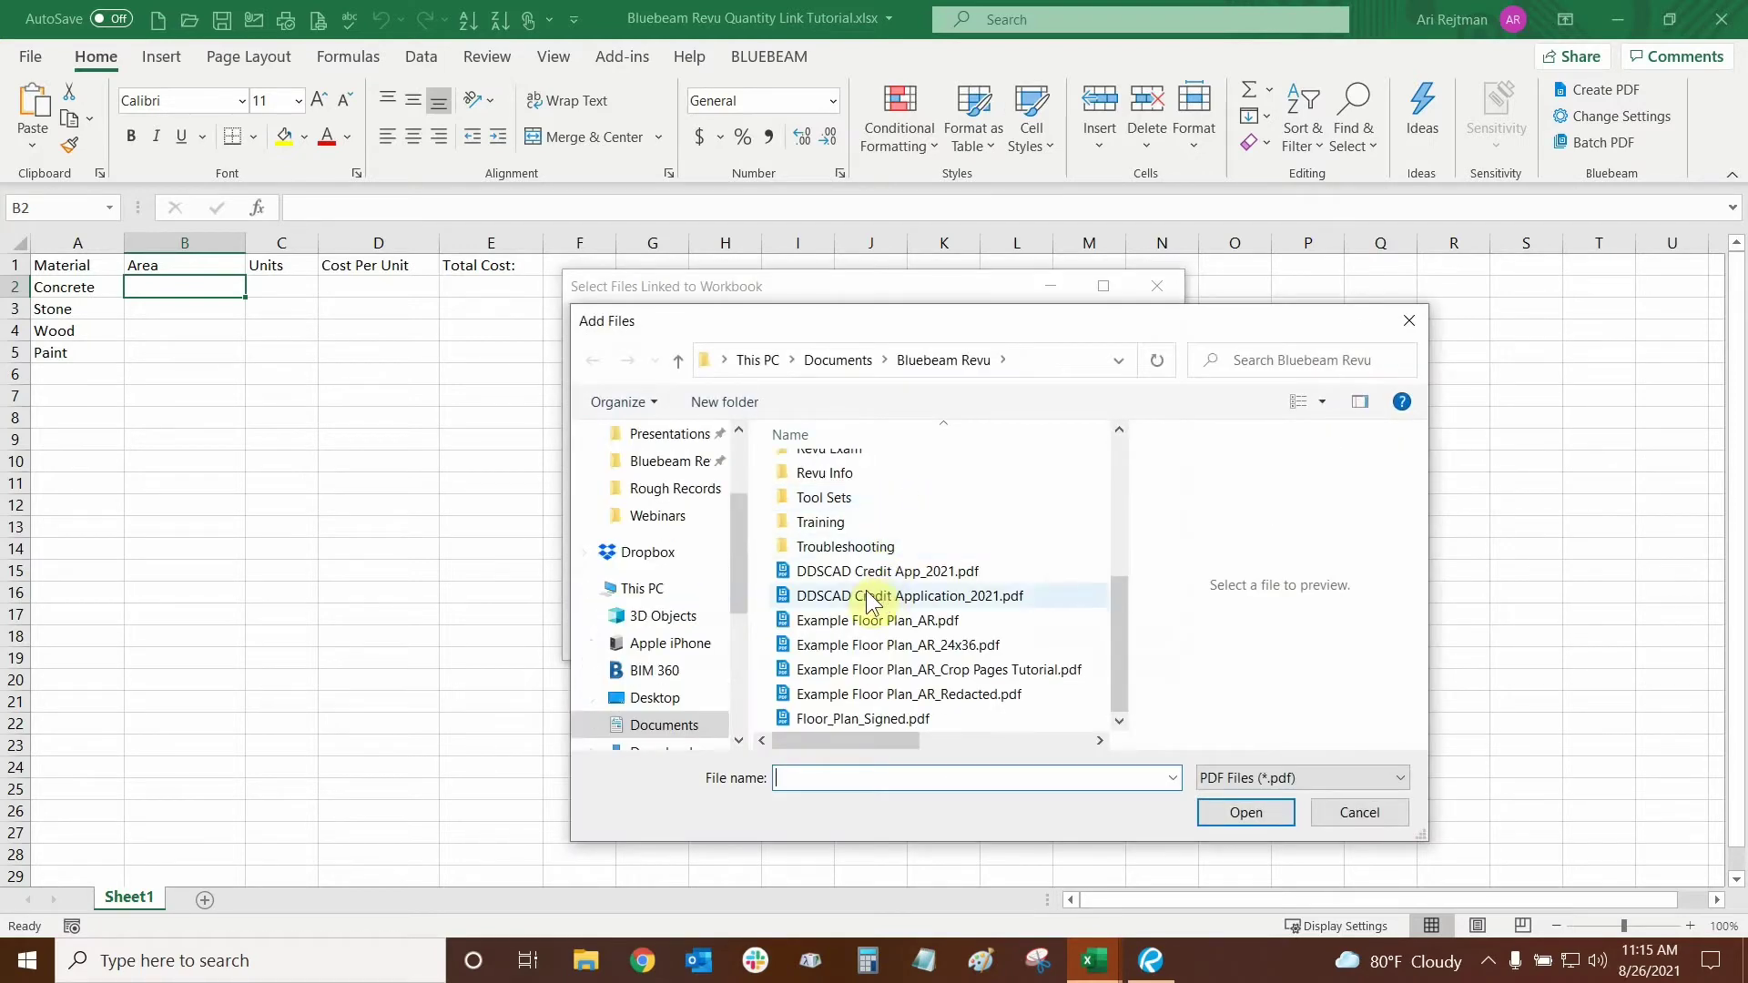
{"action": "left_click", "coordinate": [878, 620]}
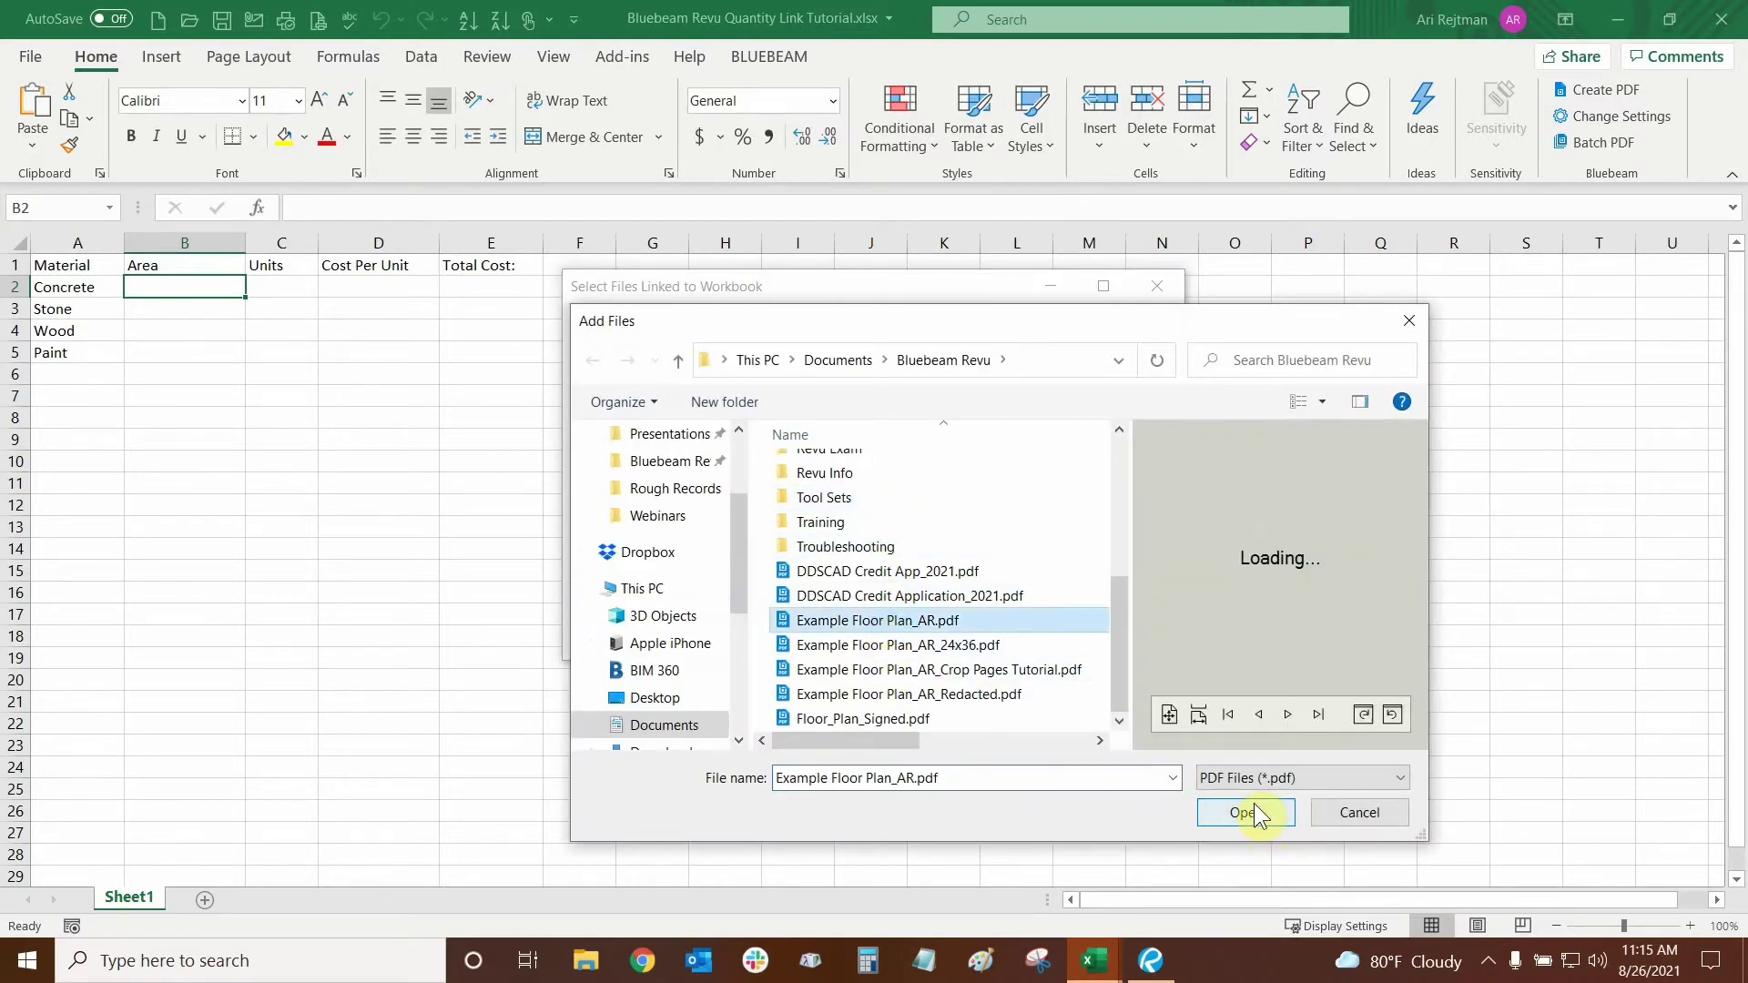
{"action": "left_click", "coordinate": [1254, 813]}
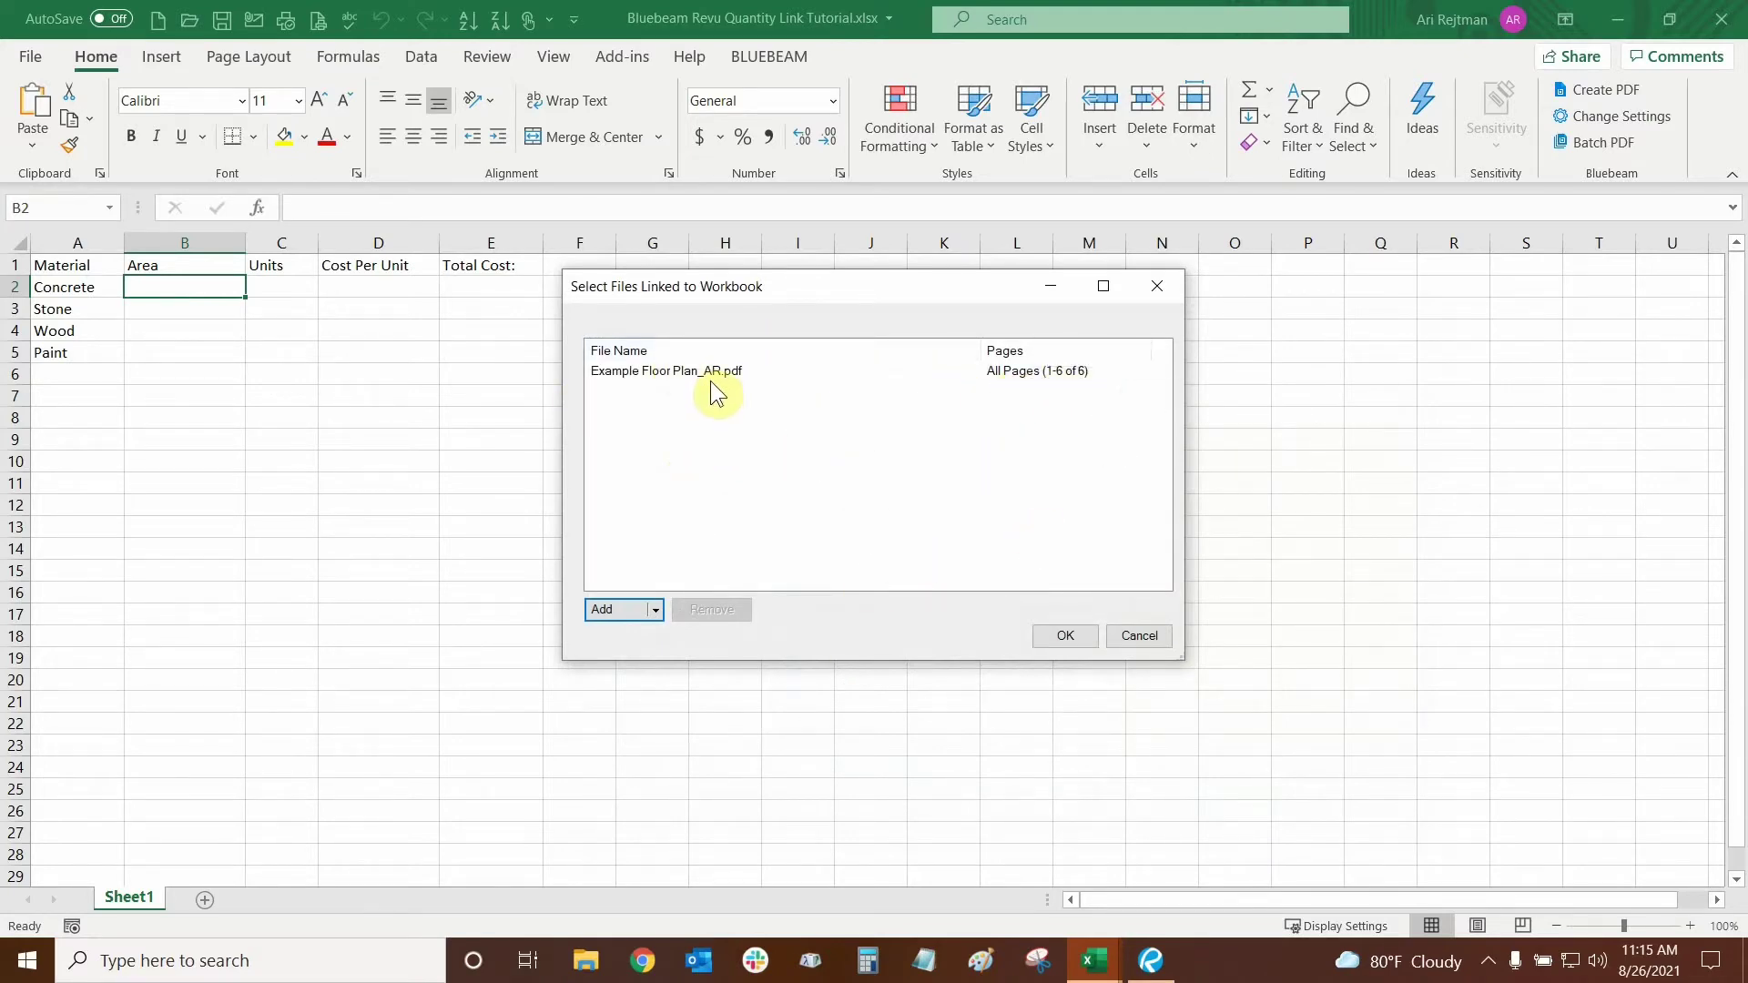
{"action": "left_click", "coordinate": [1064, 636]}
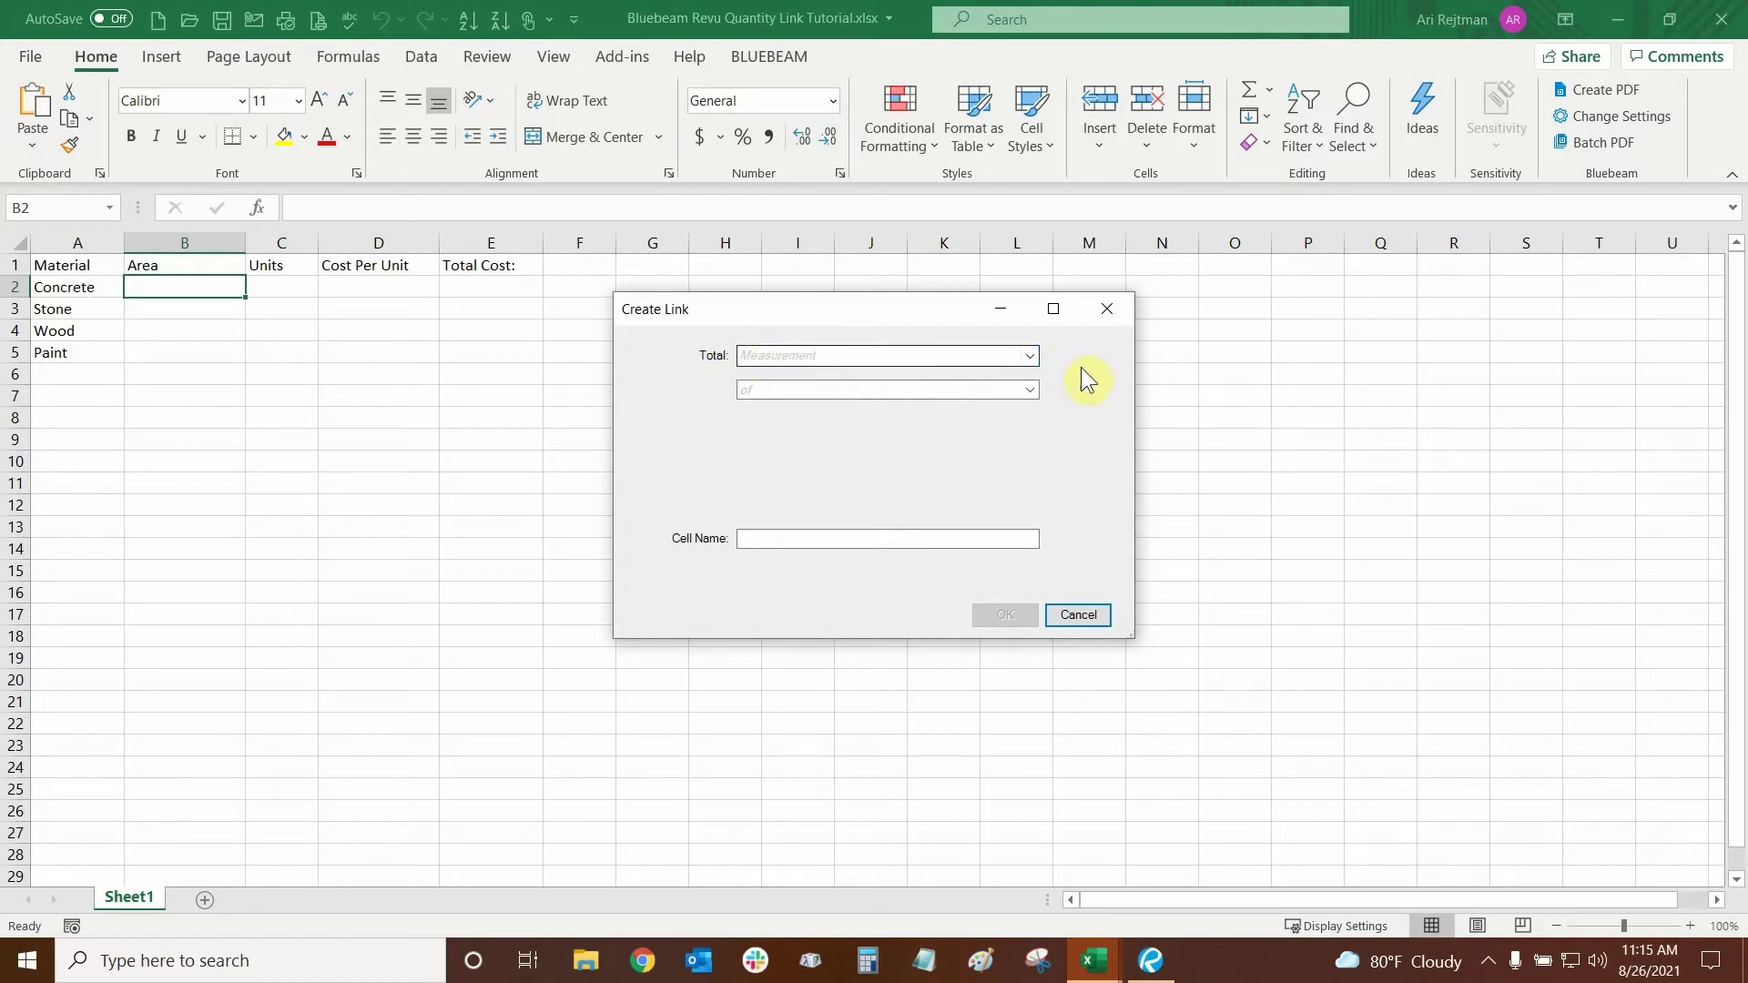
- Set the link to total Area for markups with Subject Exterior and Material Concrete - Exterior
{"action": "left_click", "coordinate": [1028, 358]}
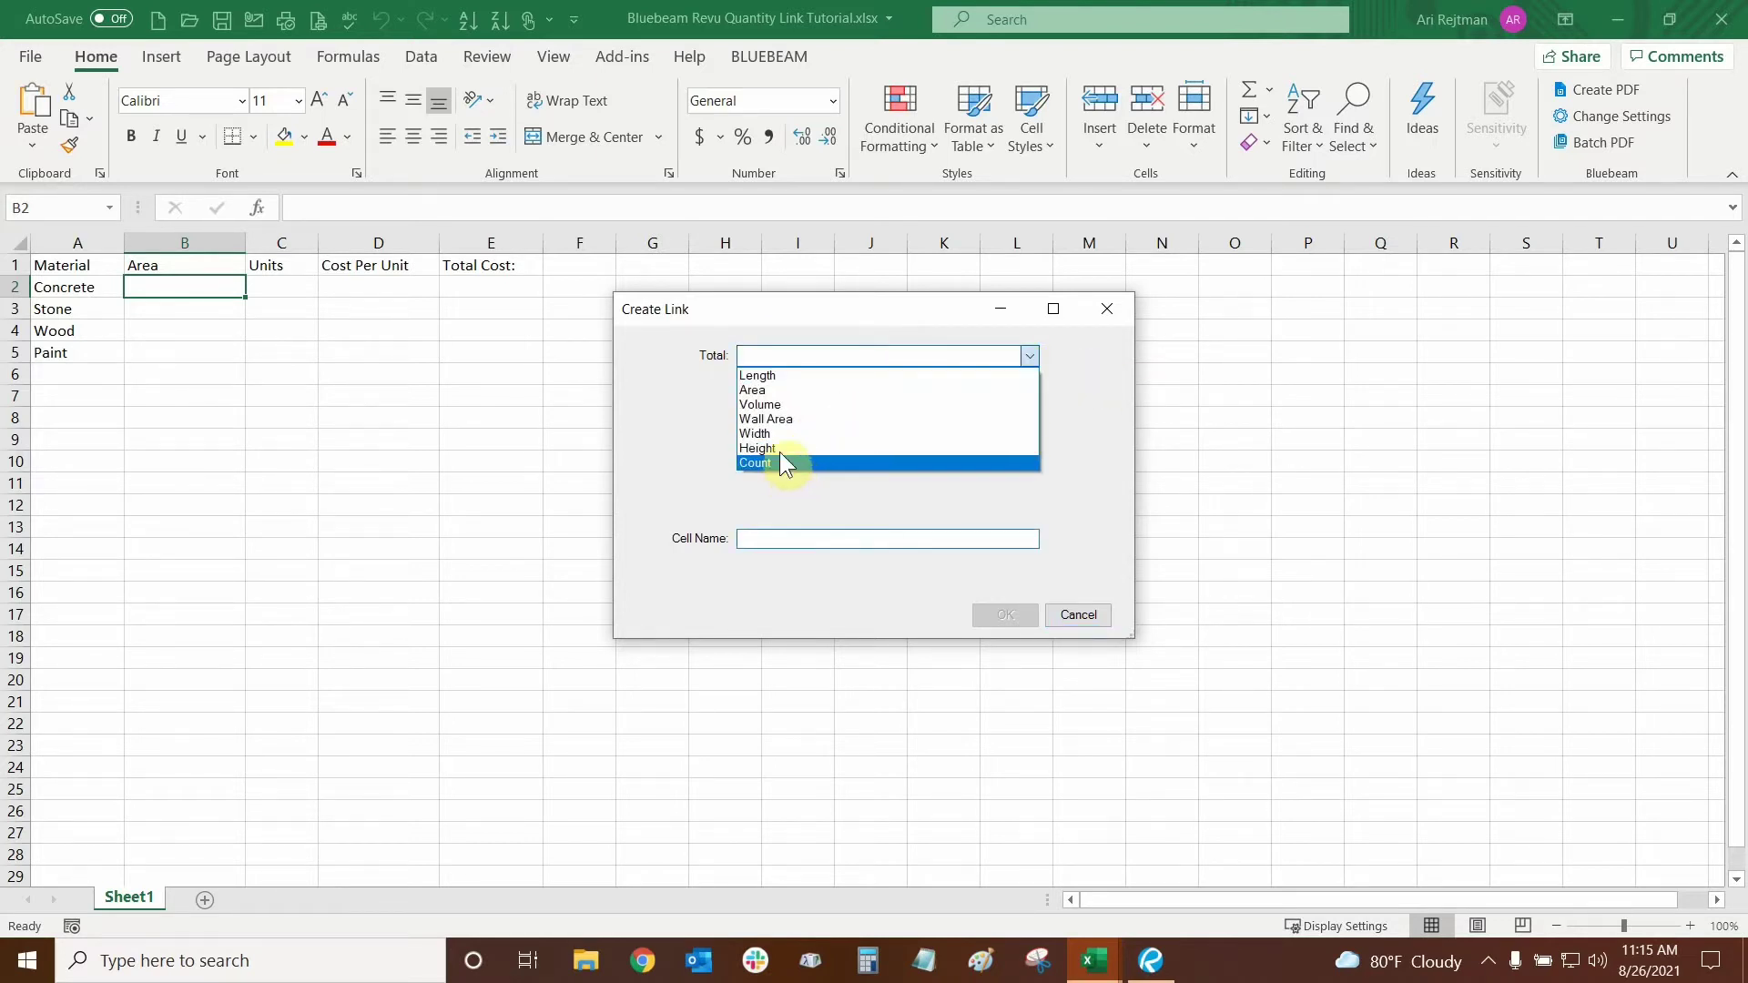
{"action": "left_click", "coordinate": [763, 391]}
{"action": "left_click", "coordinate": [1030, 389]}
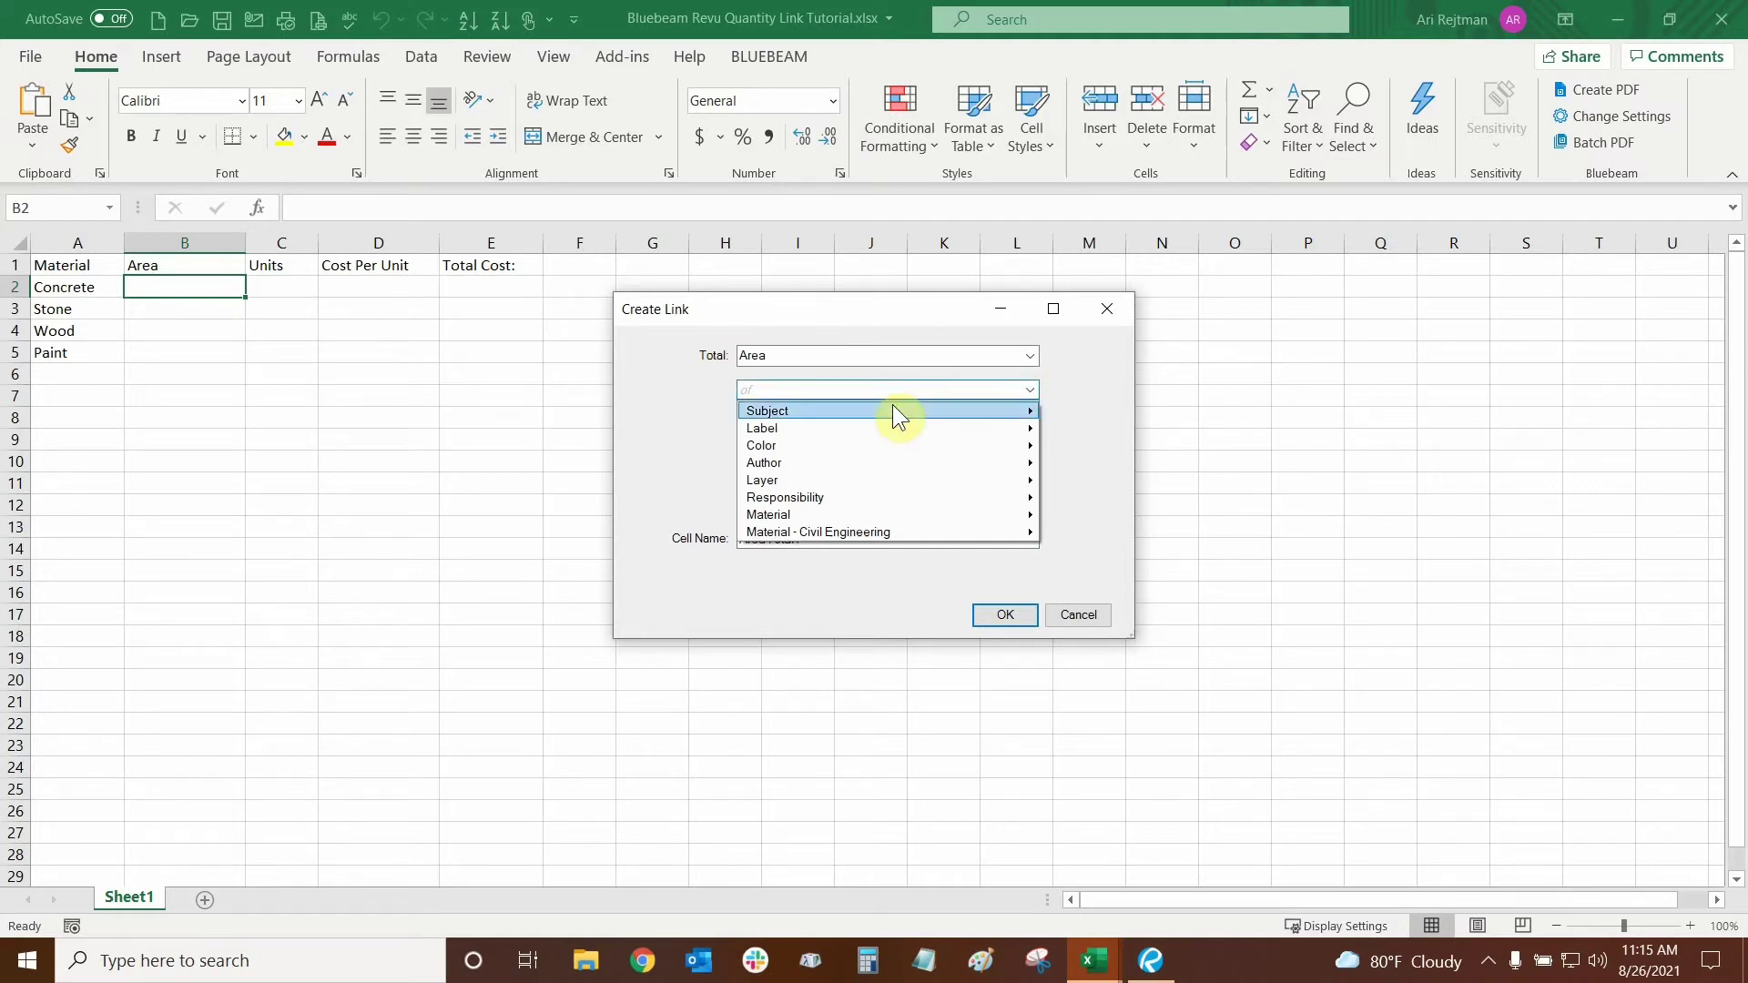
{"action": "mouse_move", "coordinate": [774, 409]}
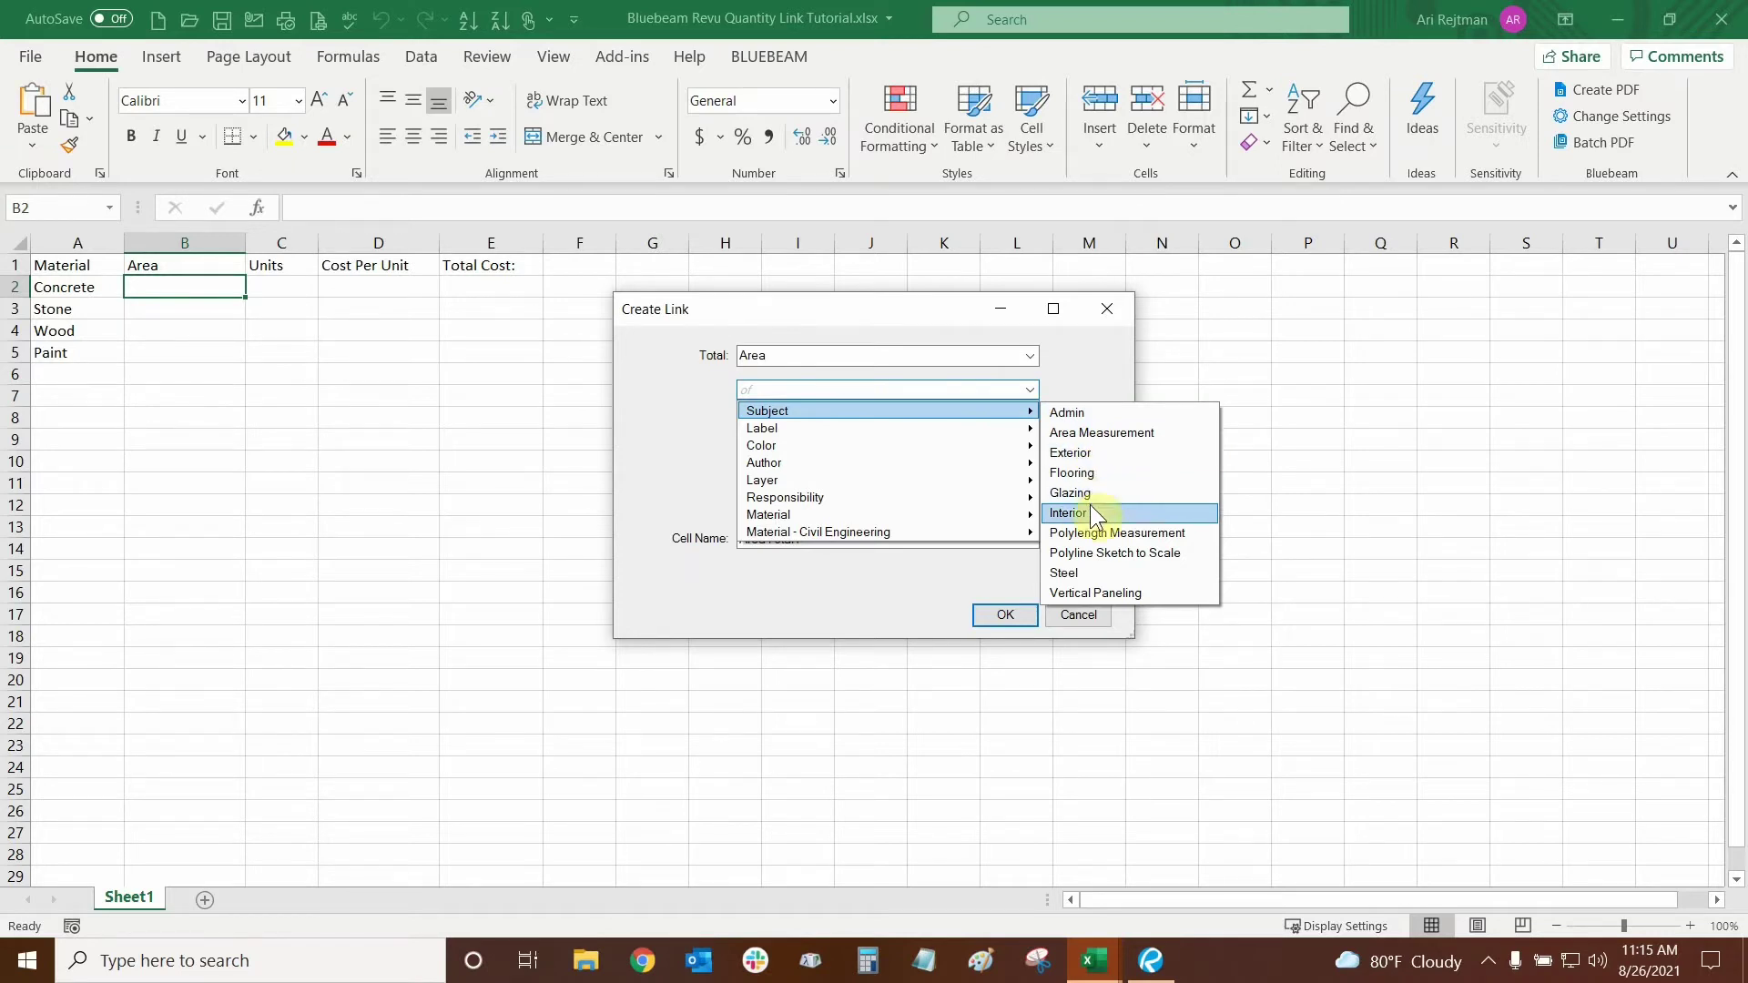
{"action": "left_click", "coordinate": [1090, 455]}
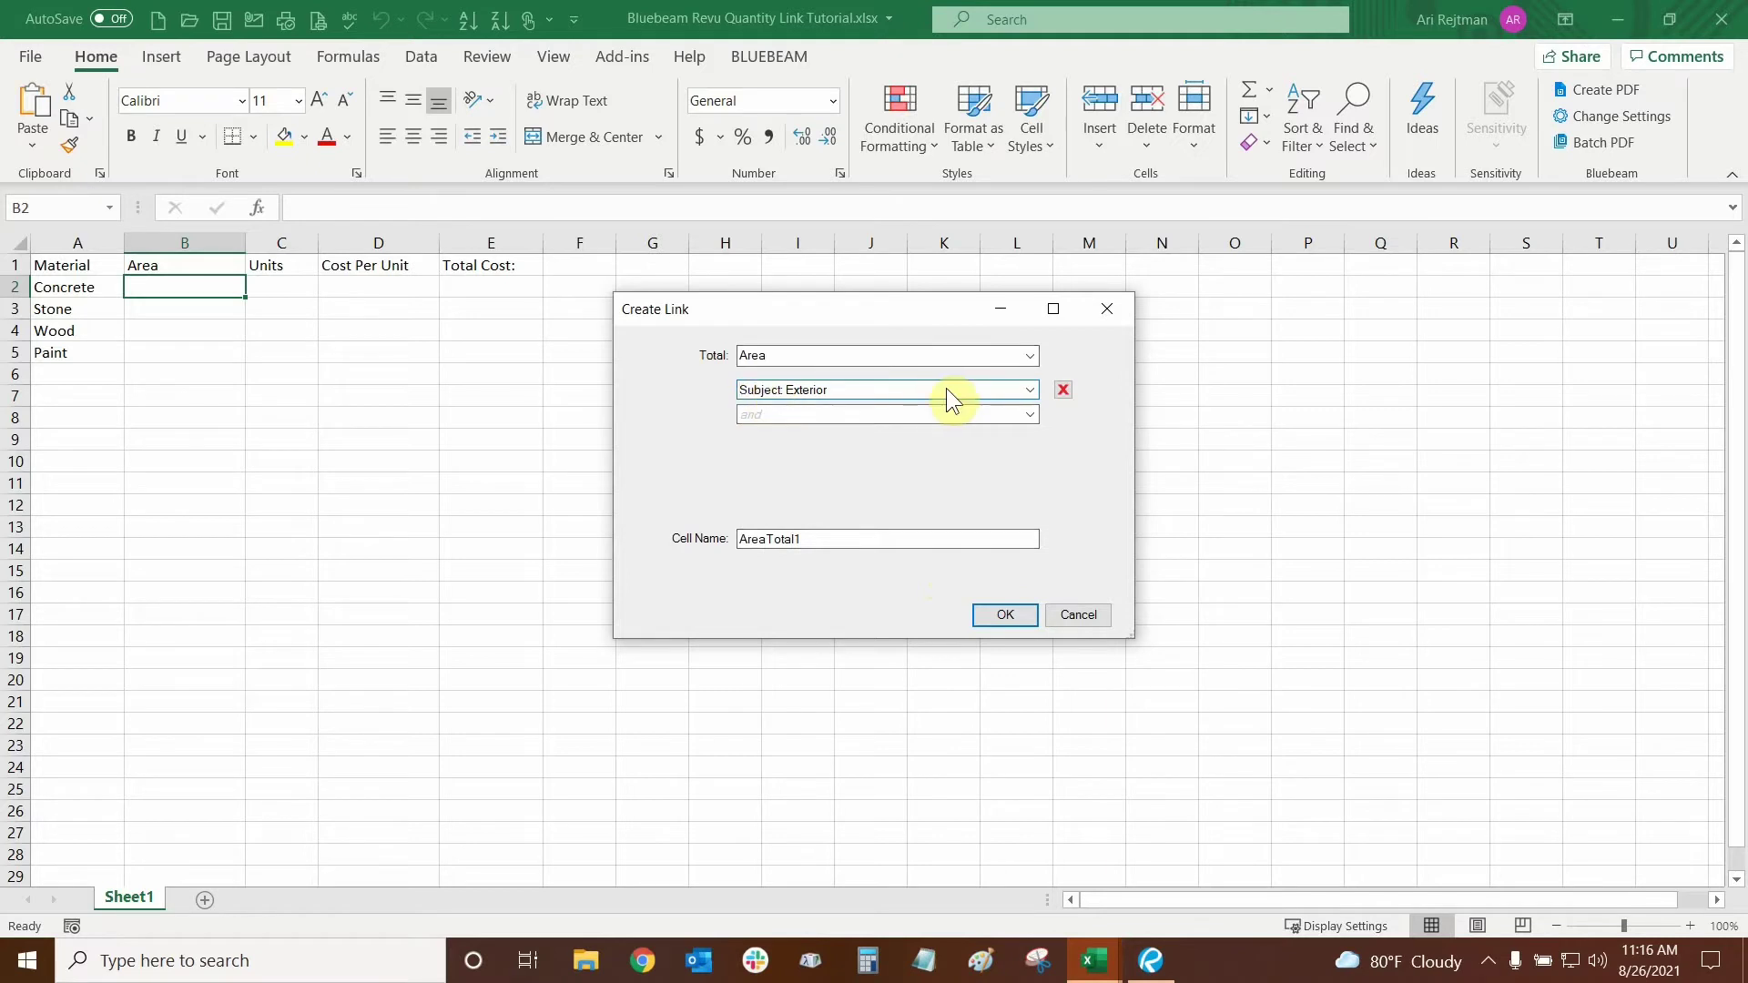
{"action": "left_click", "coordinate": [1034, 418]}
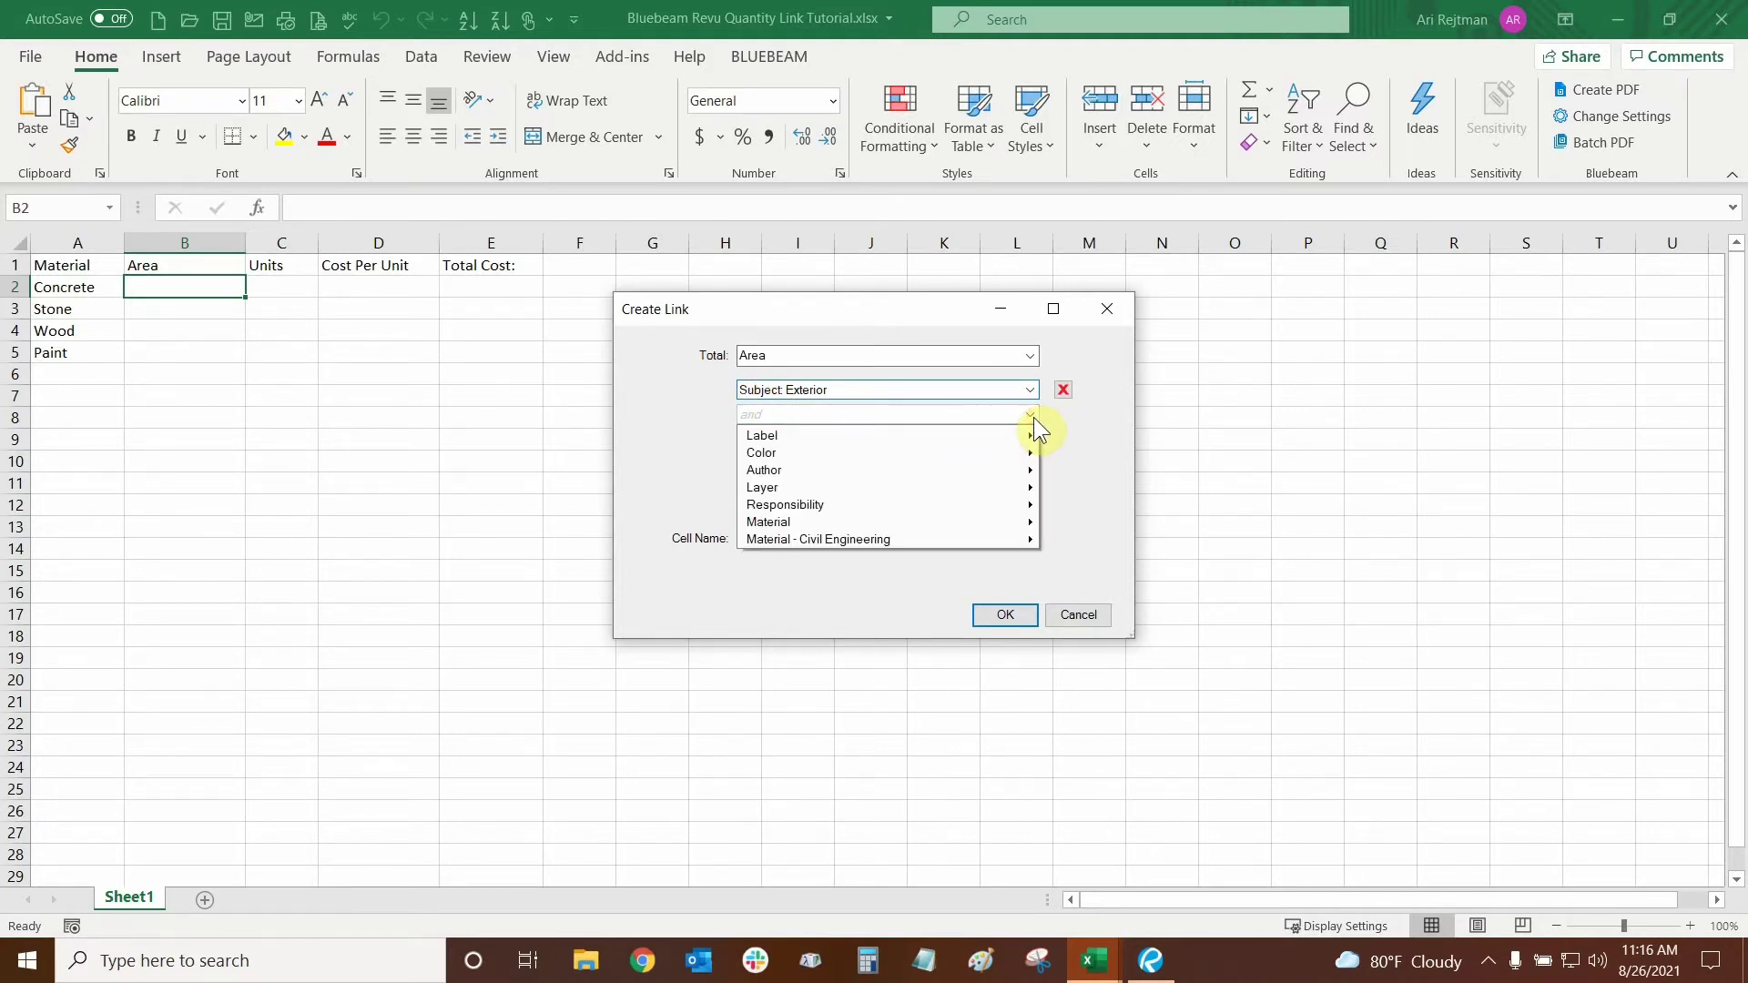
{"action": "mouse_move", "coordinate": [816, 521]}
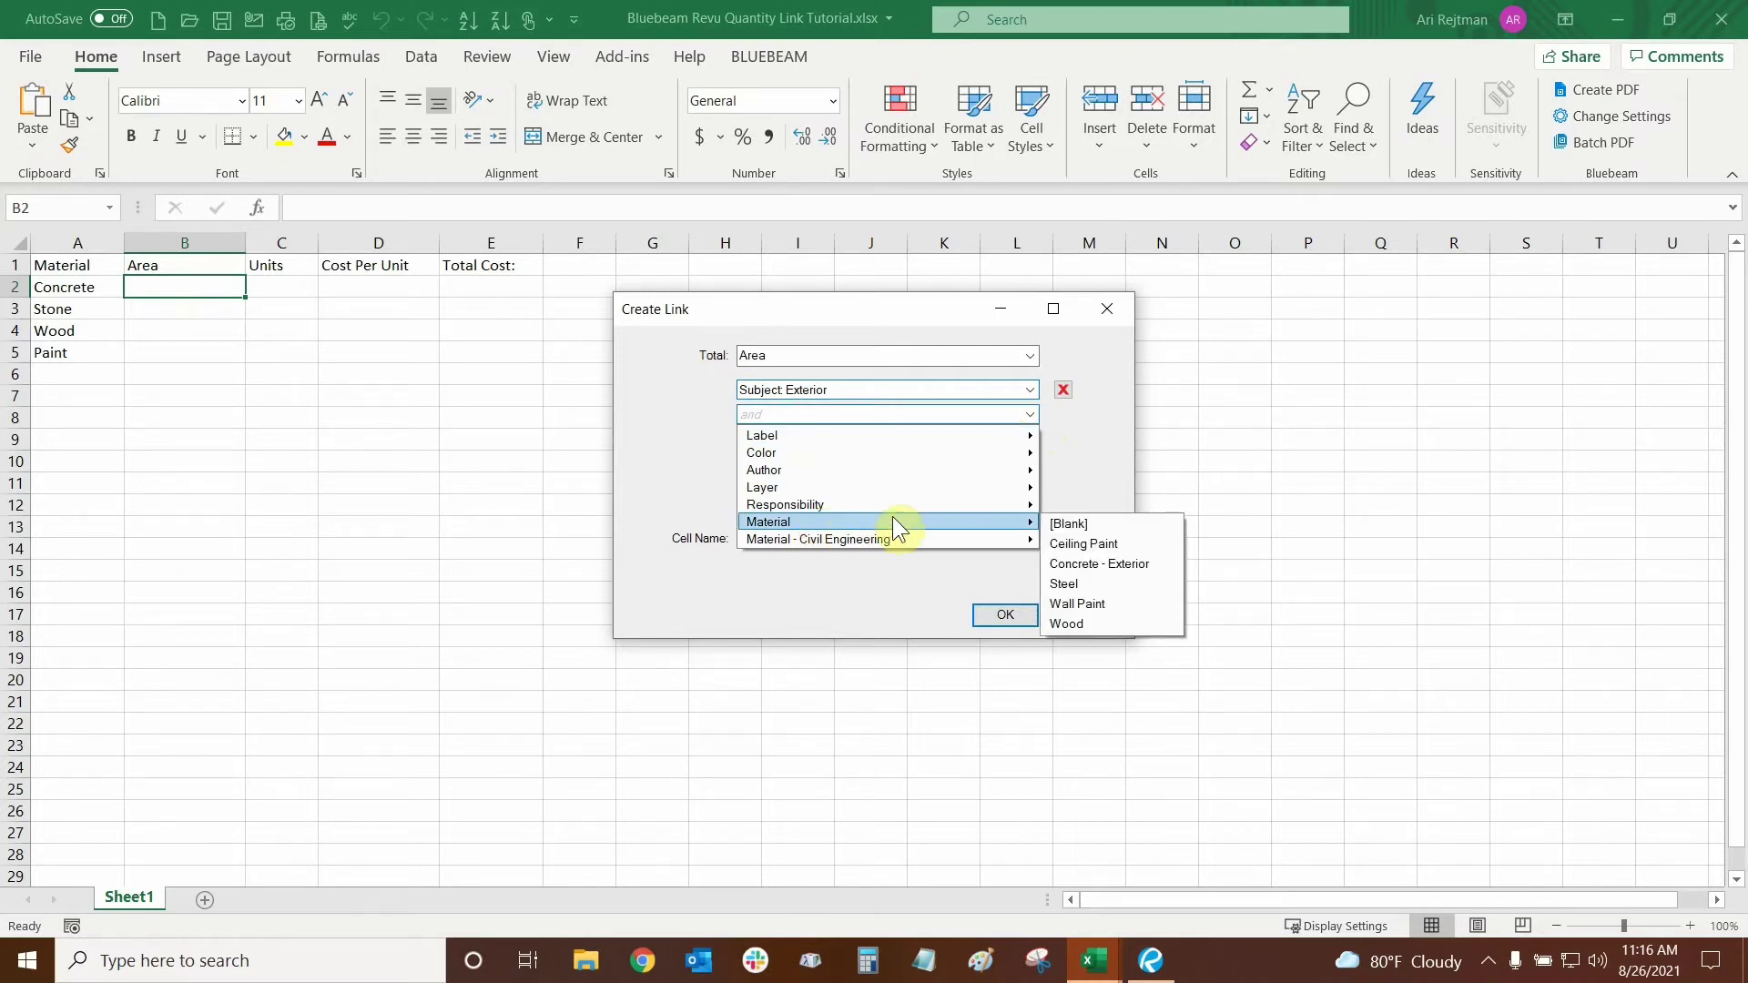
{"action": "left_click", "coordinate": [1096, 565]}
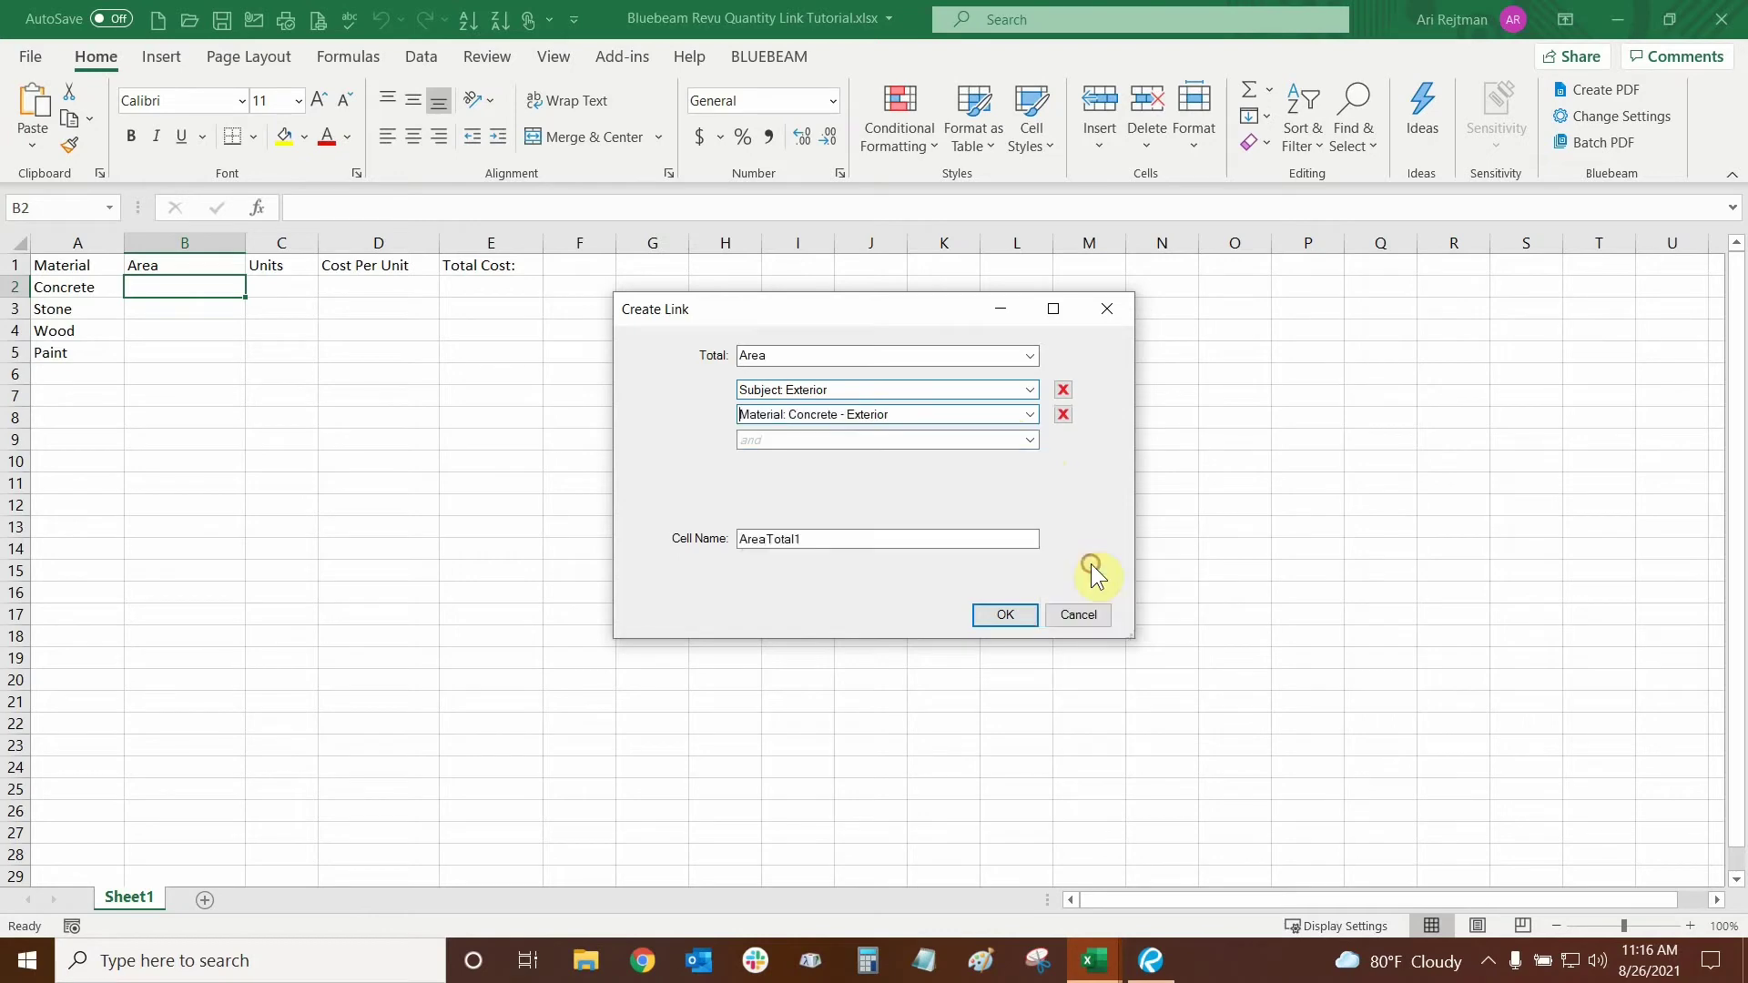
{"action": "left_click", "coordinate": [1031, 441]}
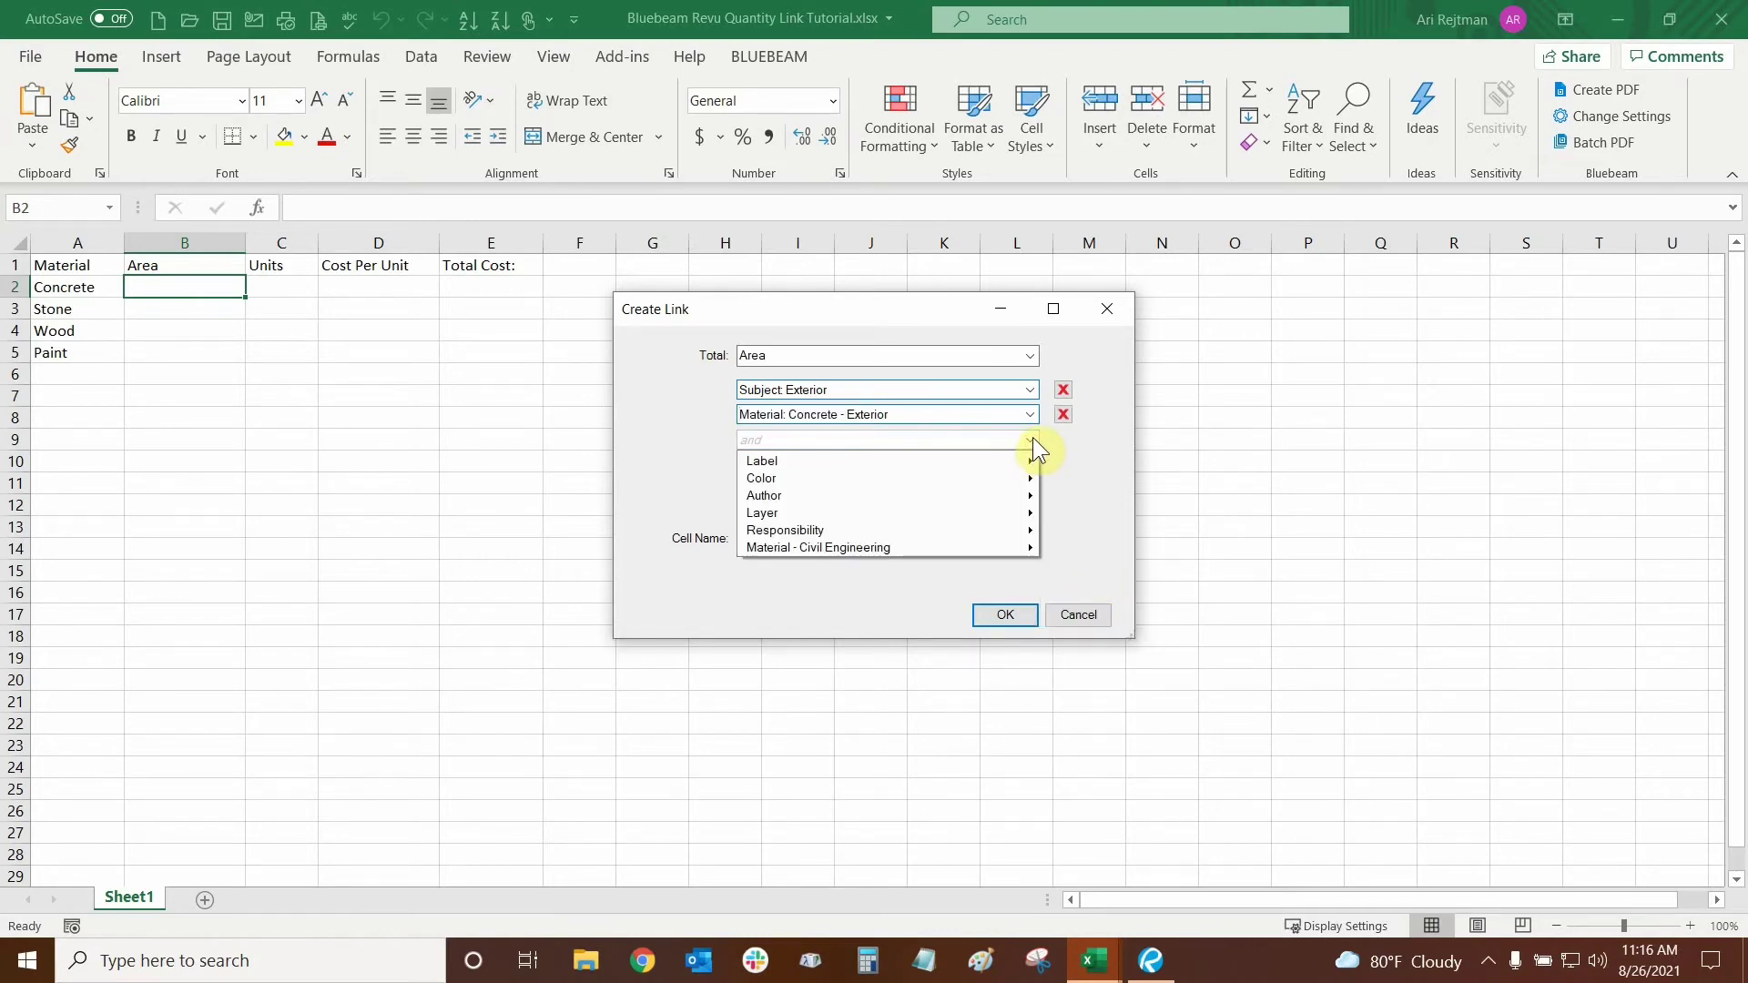
{"action": "left_click", "coordinate": [1032, 439]}
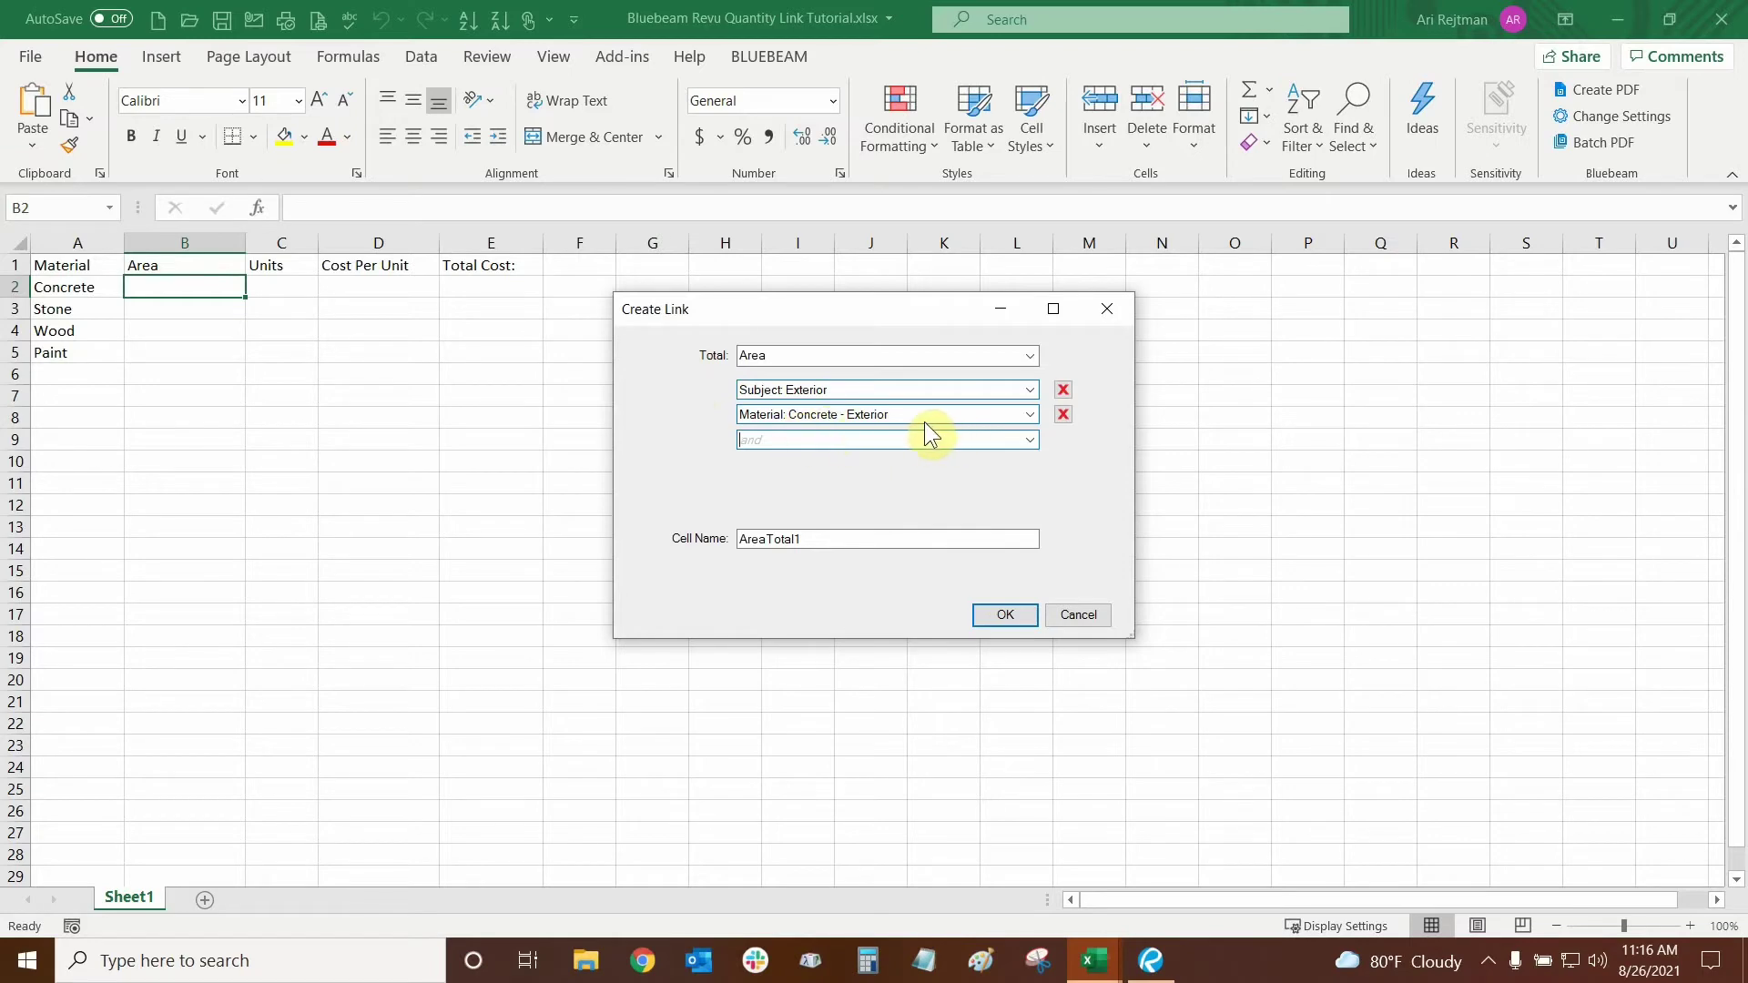
- Name the link ConcreteTotalArea and create it, so B2 shows 462.4009 sf with quantity 2
{"action": "double_click", "coordinate": [822, 544]}
{"action": "type", "text": "Co"}
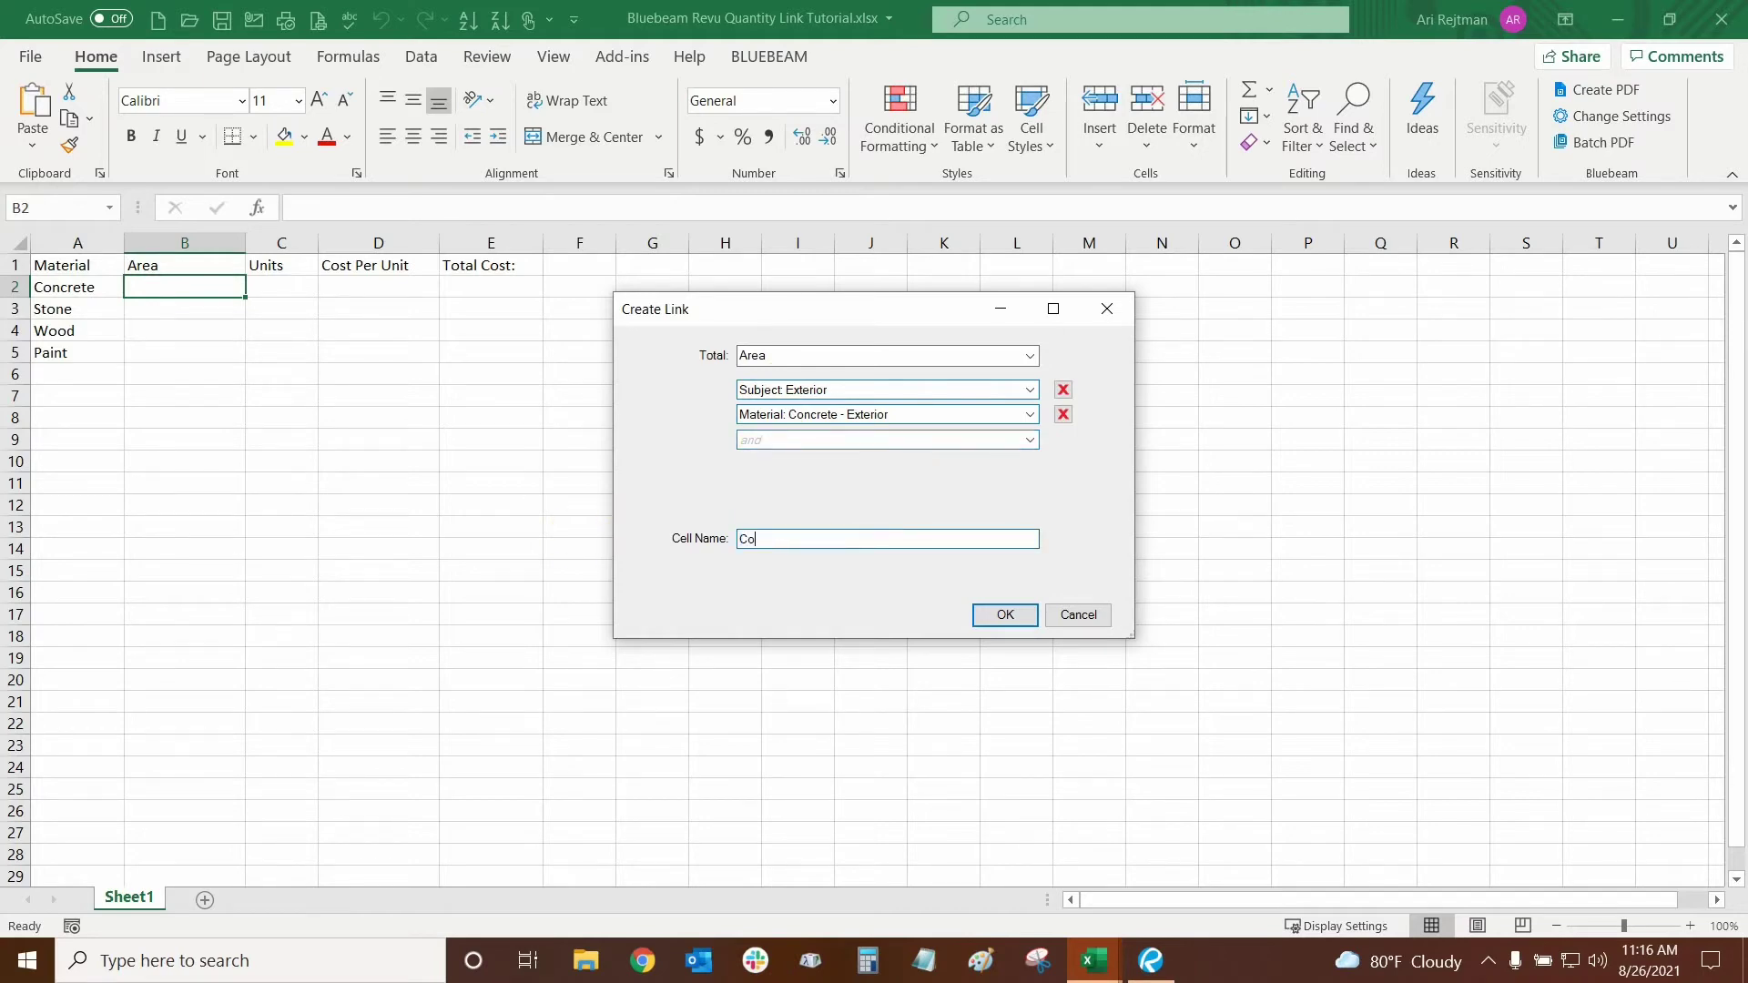
{"action": "type", "text": "ncrete Area"}
{"action": "type", "text": "Total"}
{"action": "left_click", "coordinate": [785, 539]}
{"action": "left_click", "coordinate": [1005, 615]}
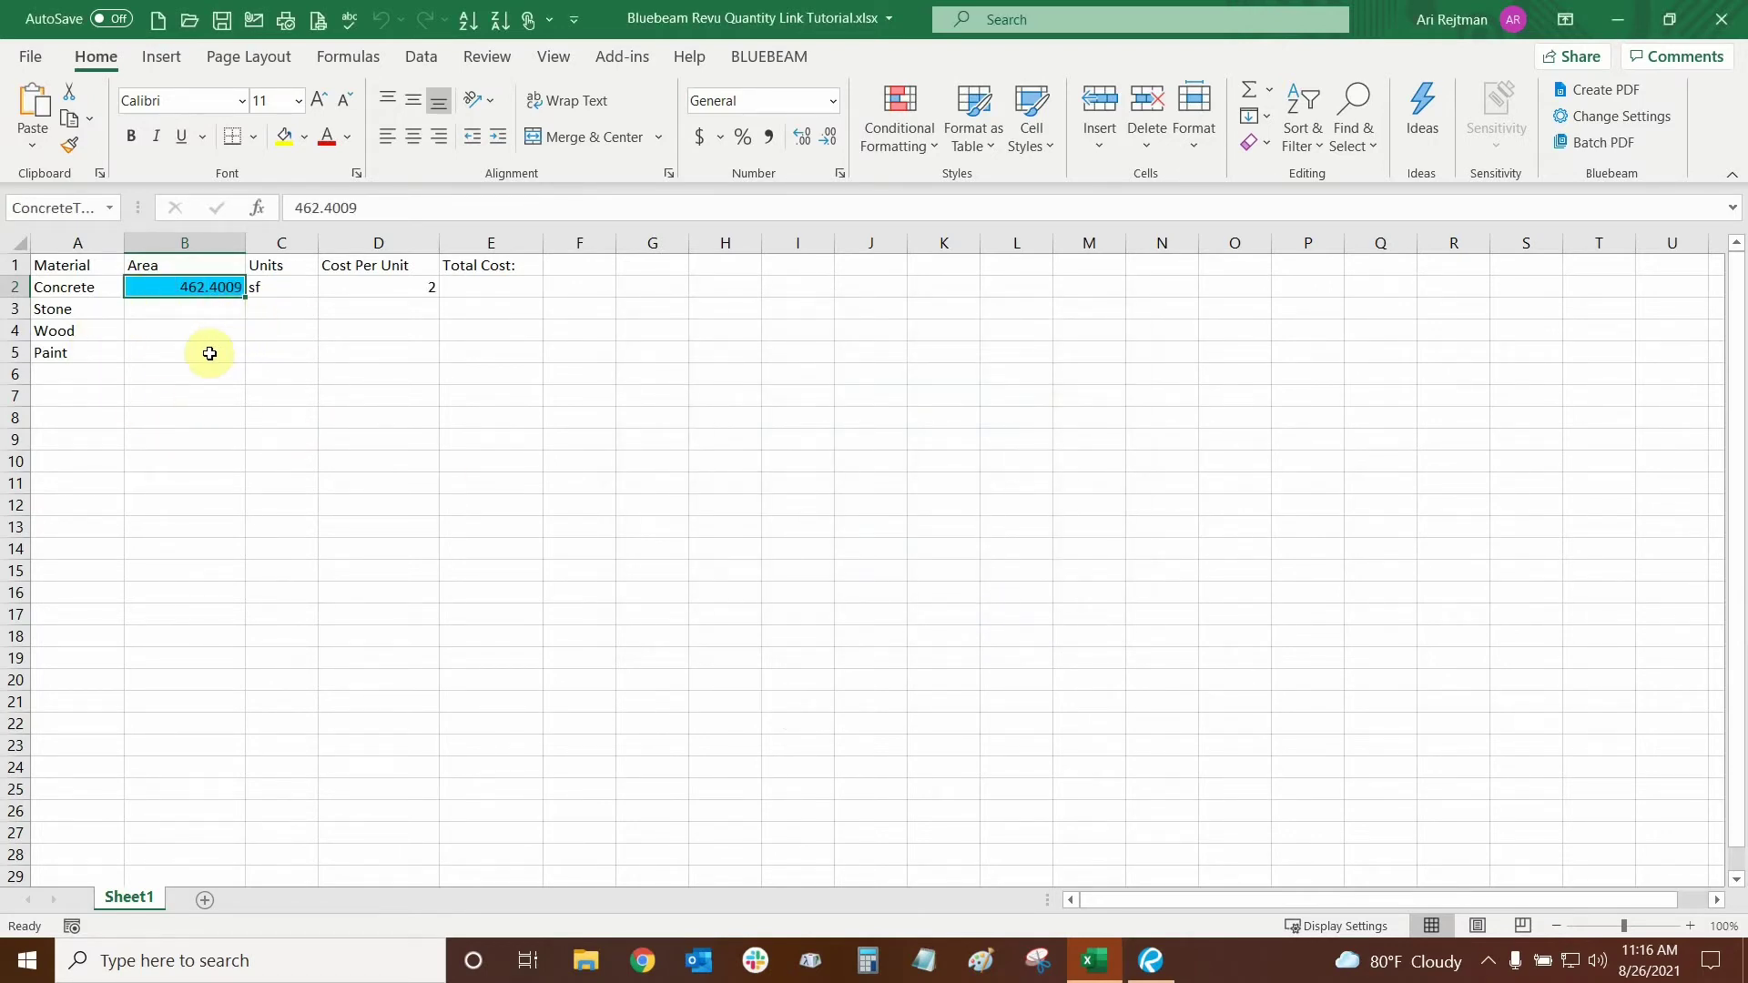
- Check the linked Concrete row: sf under Units and 2 under Cost Per Unit
{"action": "left_click", "coordinate": [278, 293]}
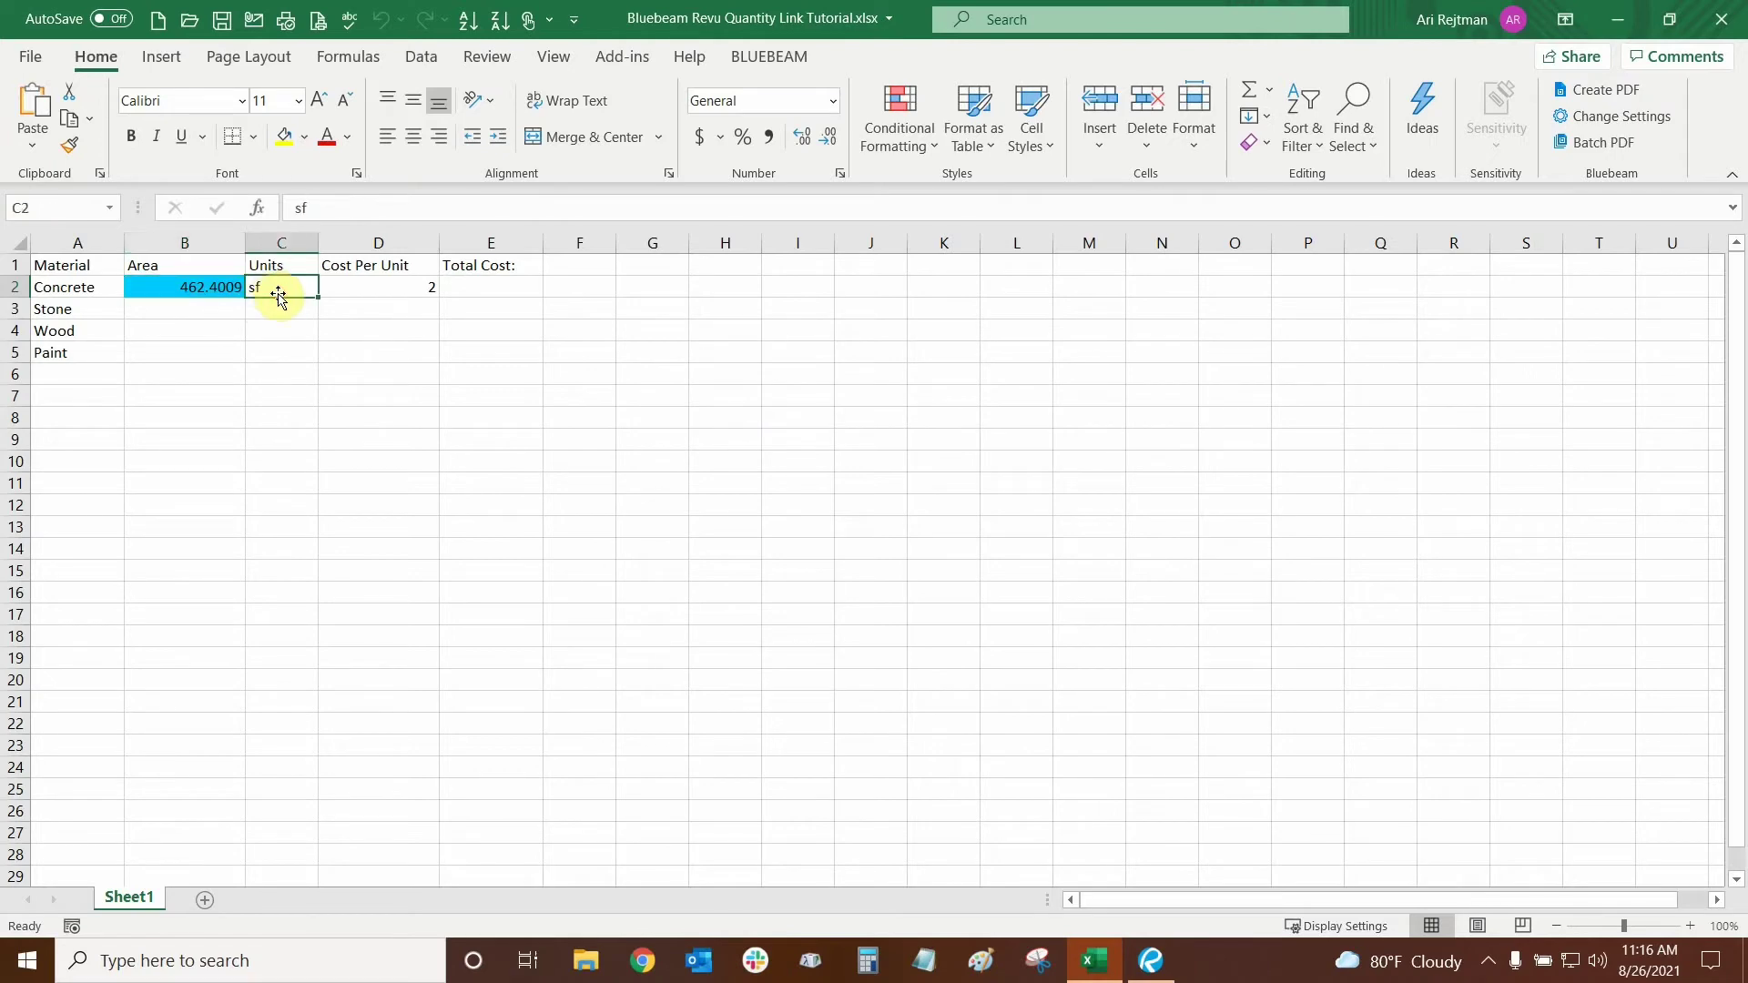
{"action": "left_click", "coordinate": [391, 294]}
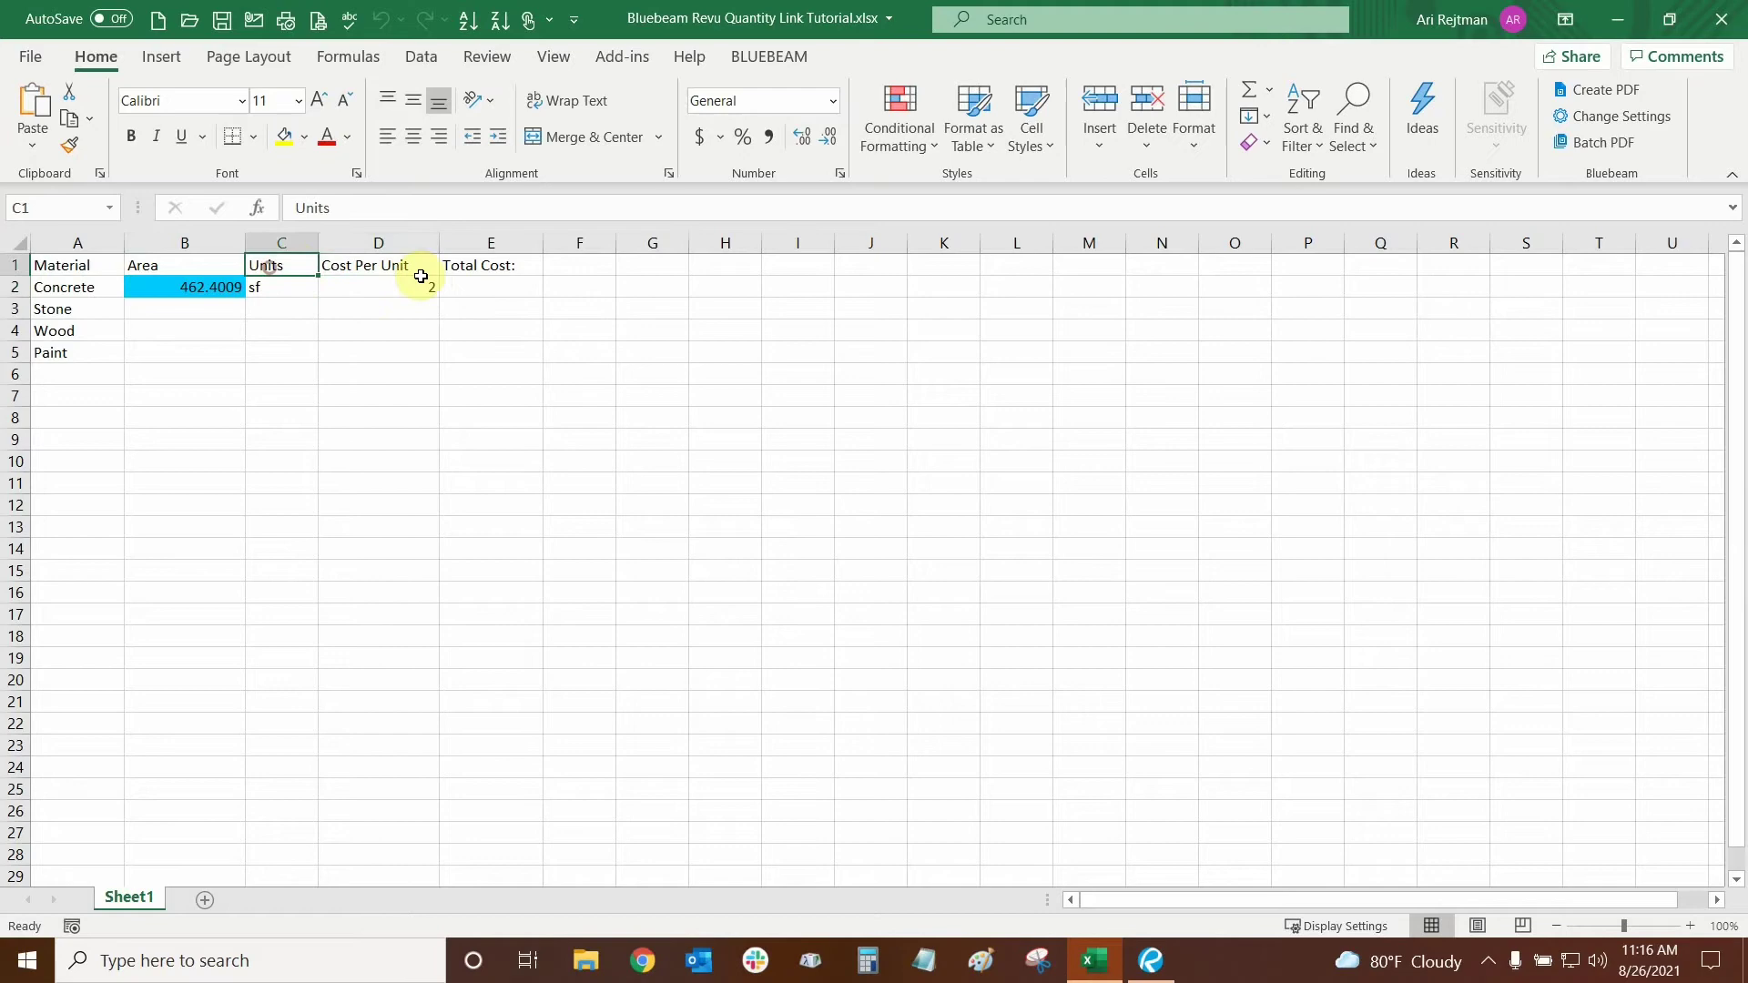
{"action": "left_click", "coordinate": [401, 265]}
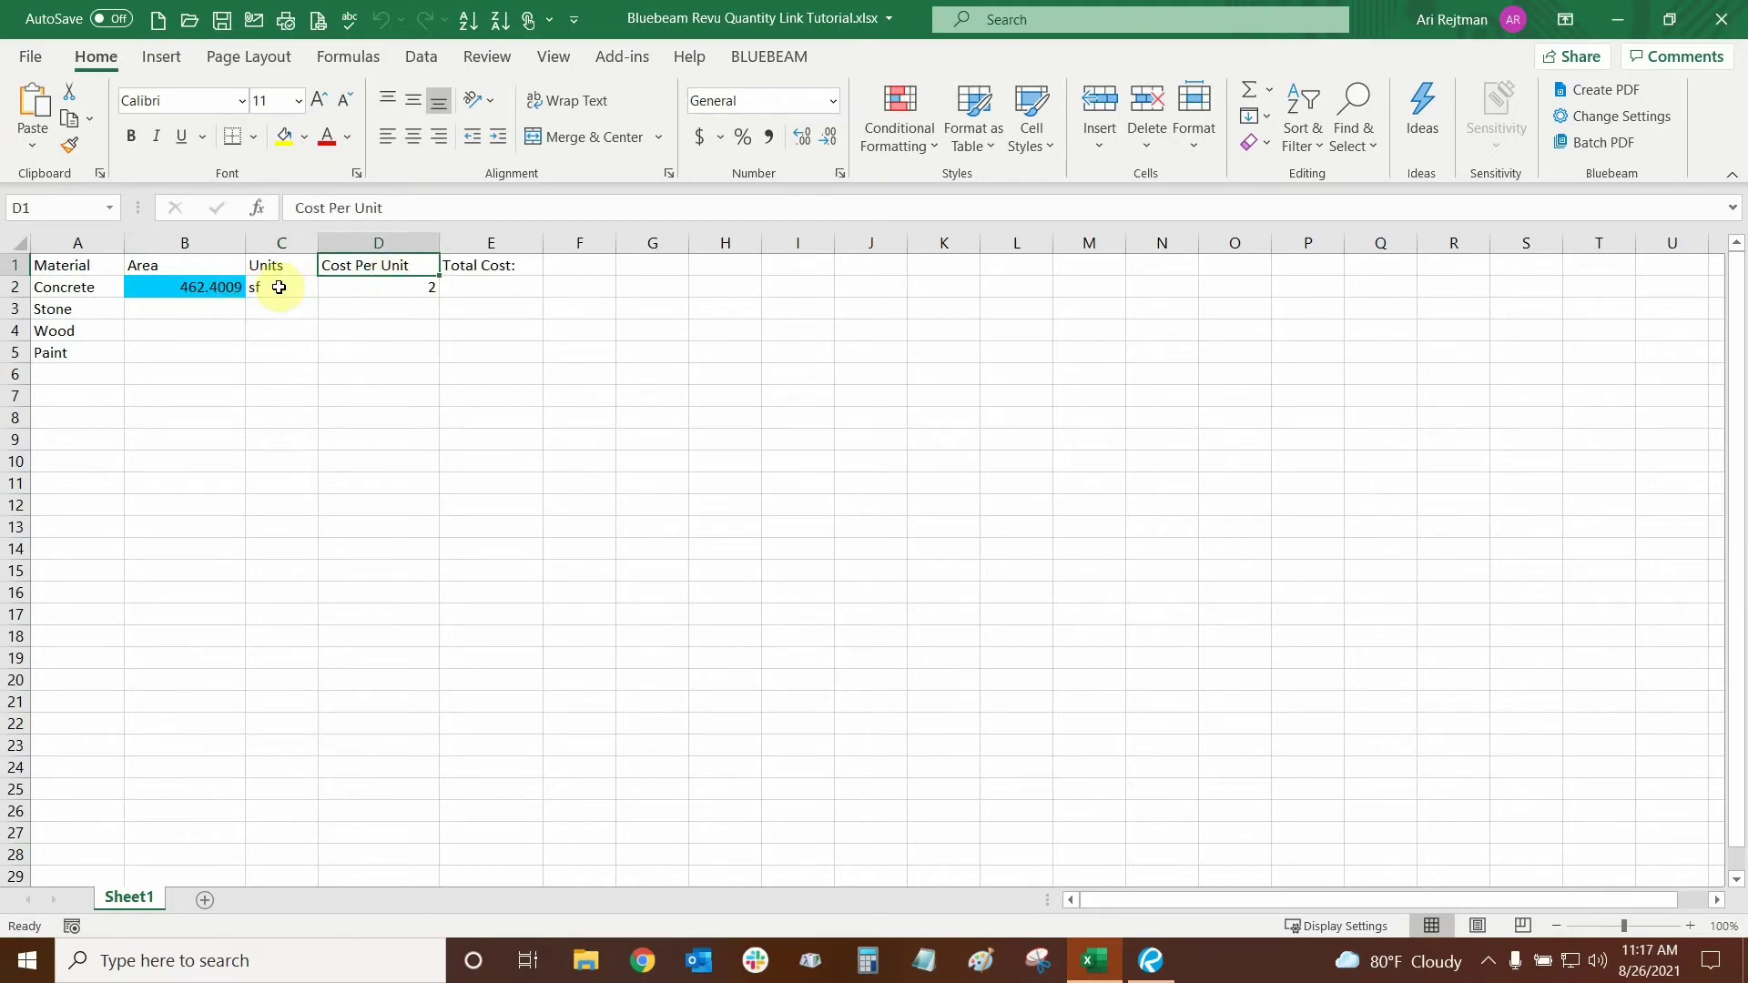
{"action": "left_click", "coordinate": [289, 289]}
{"action": "left_click", "coordinate": [363, 287]}
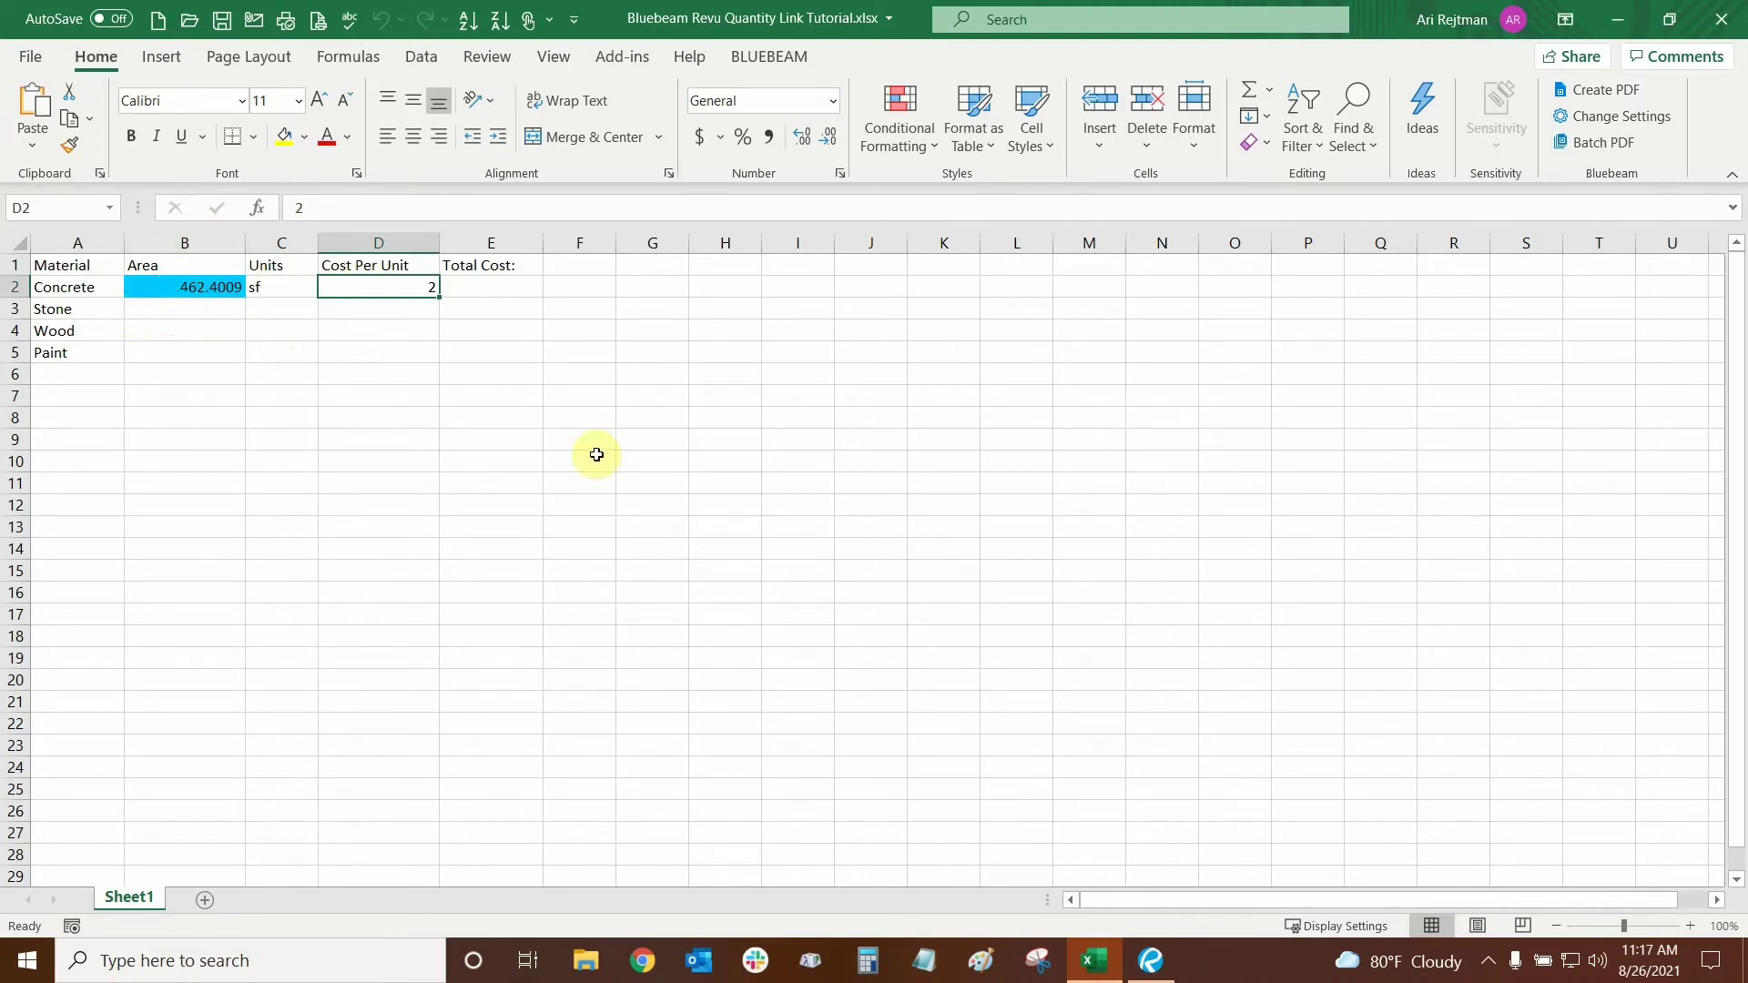
- In Revu, open the Markups List and select the 269.1992 sf and 193.2026 sf Exterior markups
{"action": "left_click", "coordinate": [1149, 963]}
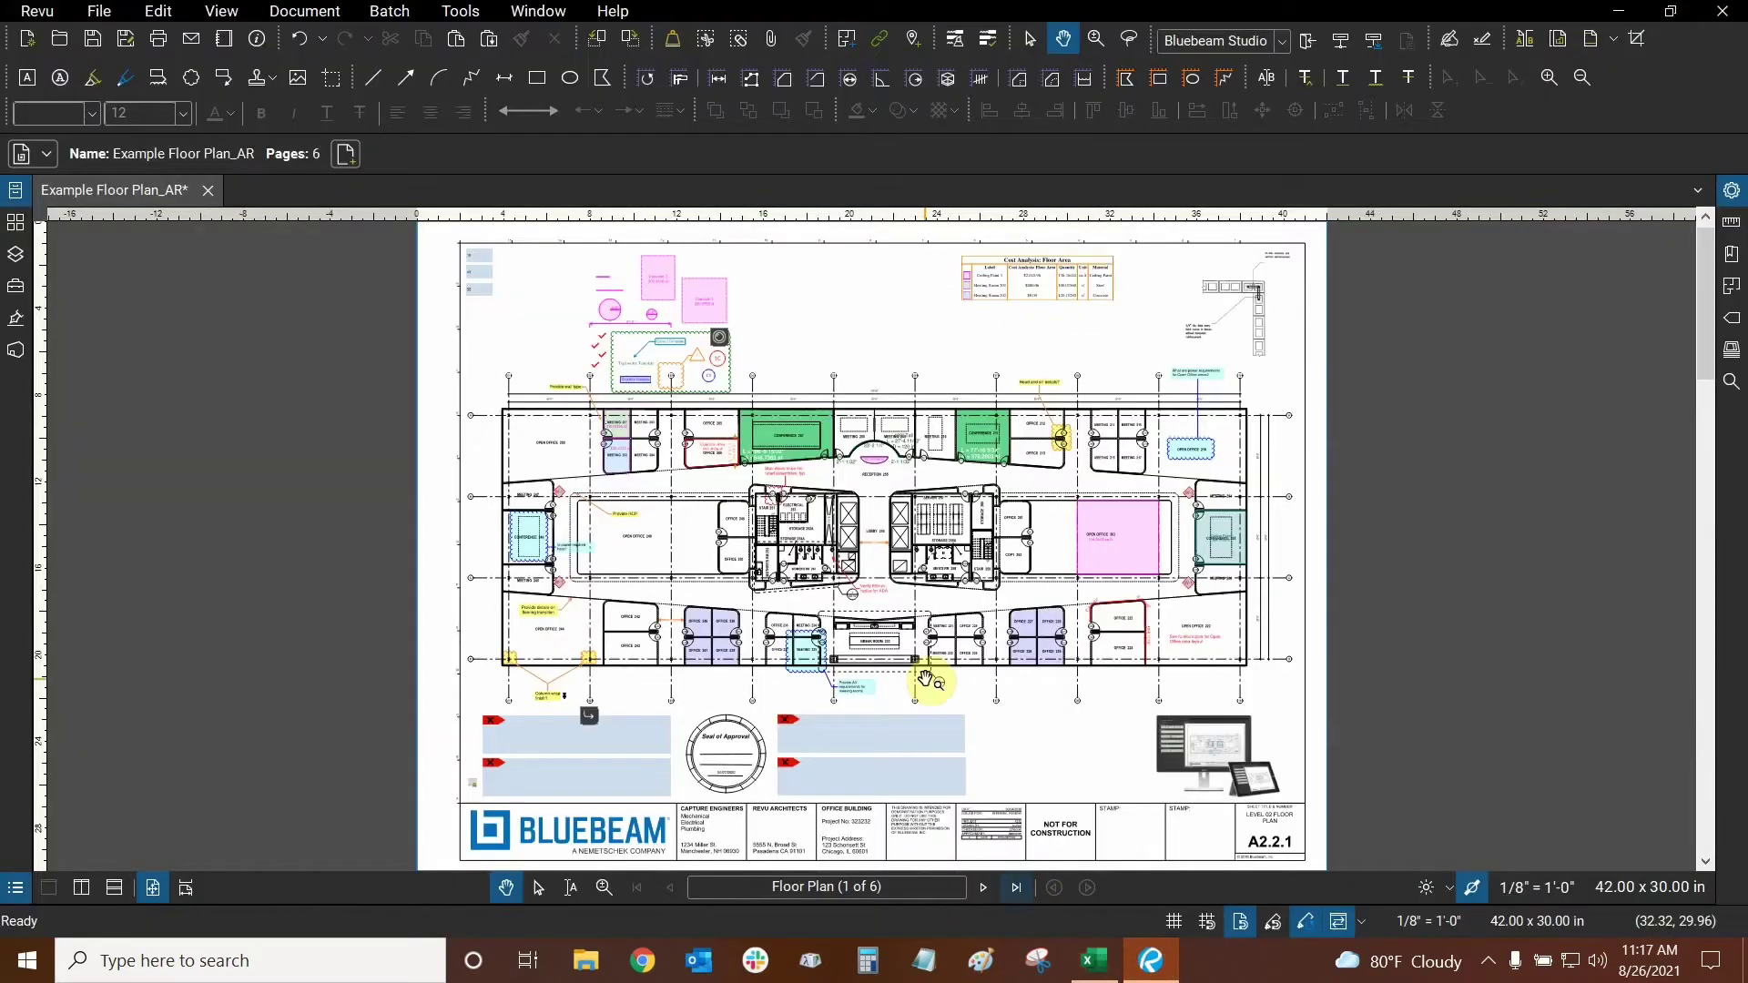
{"action": "left_click", "coordinate": [13, 895]}
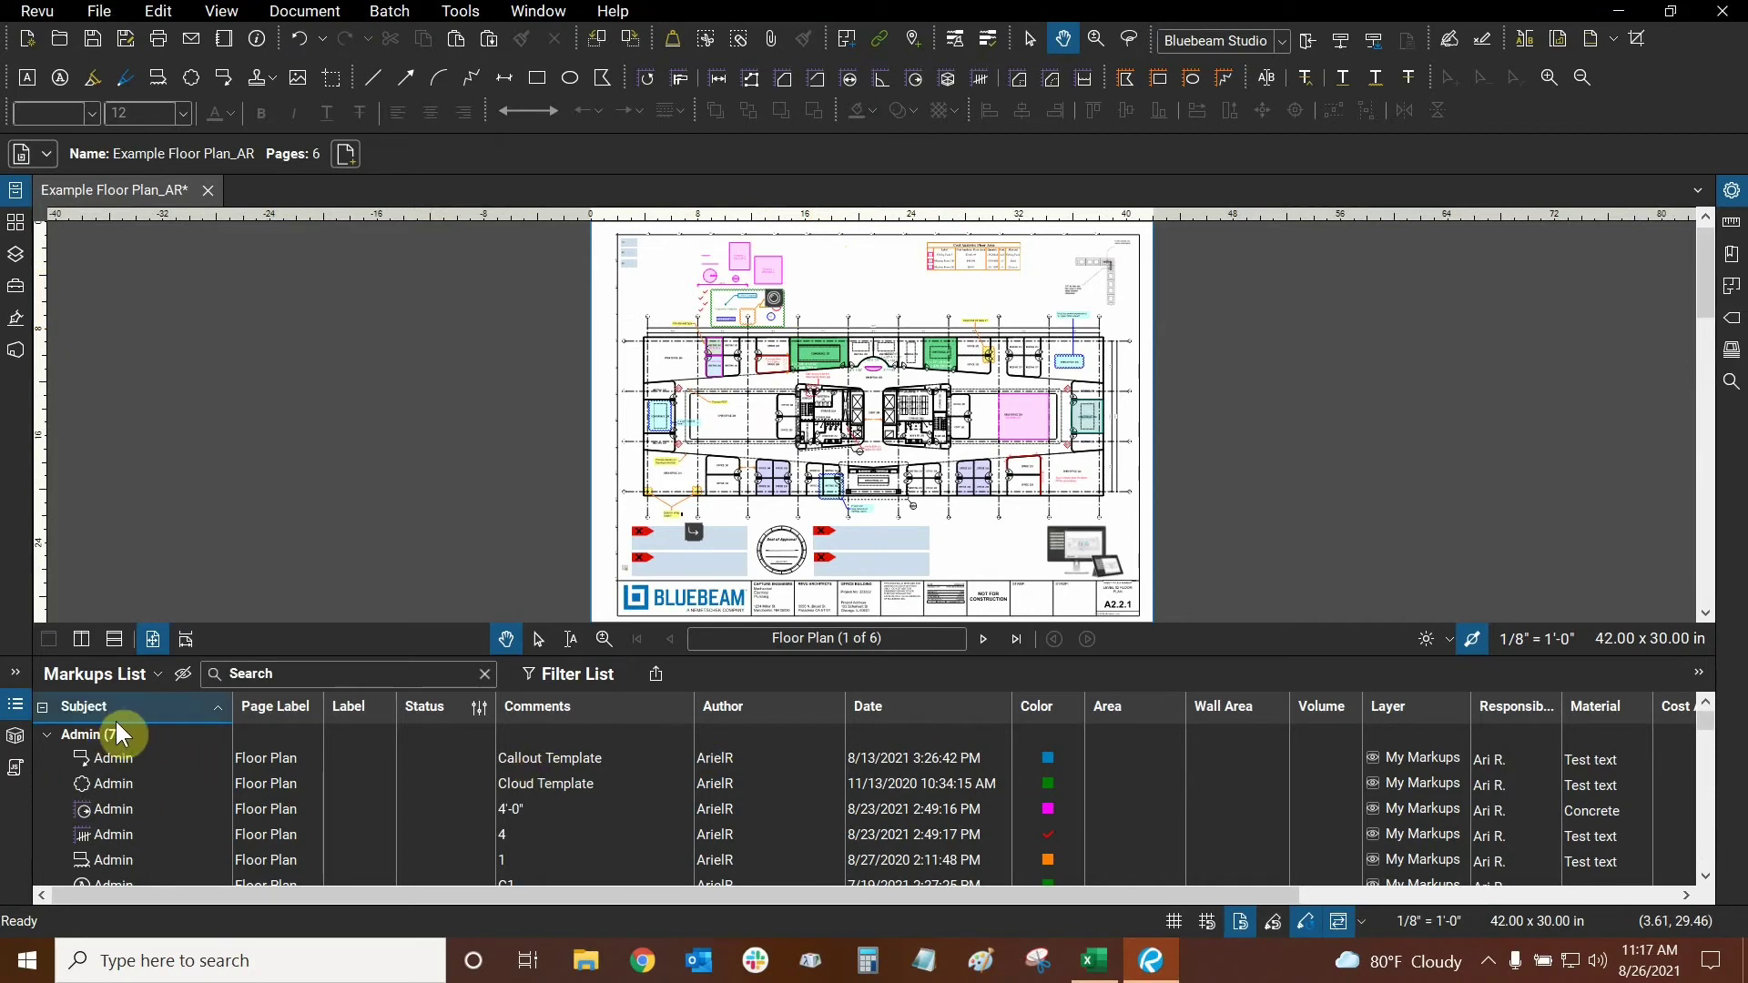
{"action": "scroll", "coordinate": [129, 739], "scroll_direction": "down", "scroll_amount": 8}
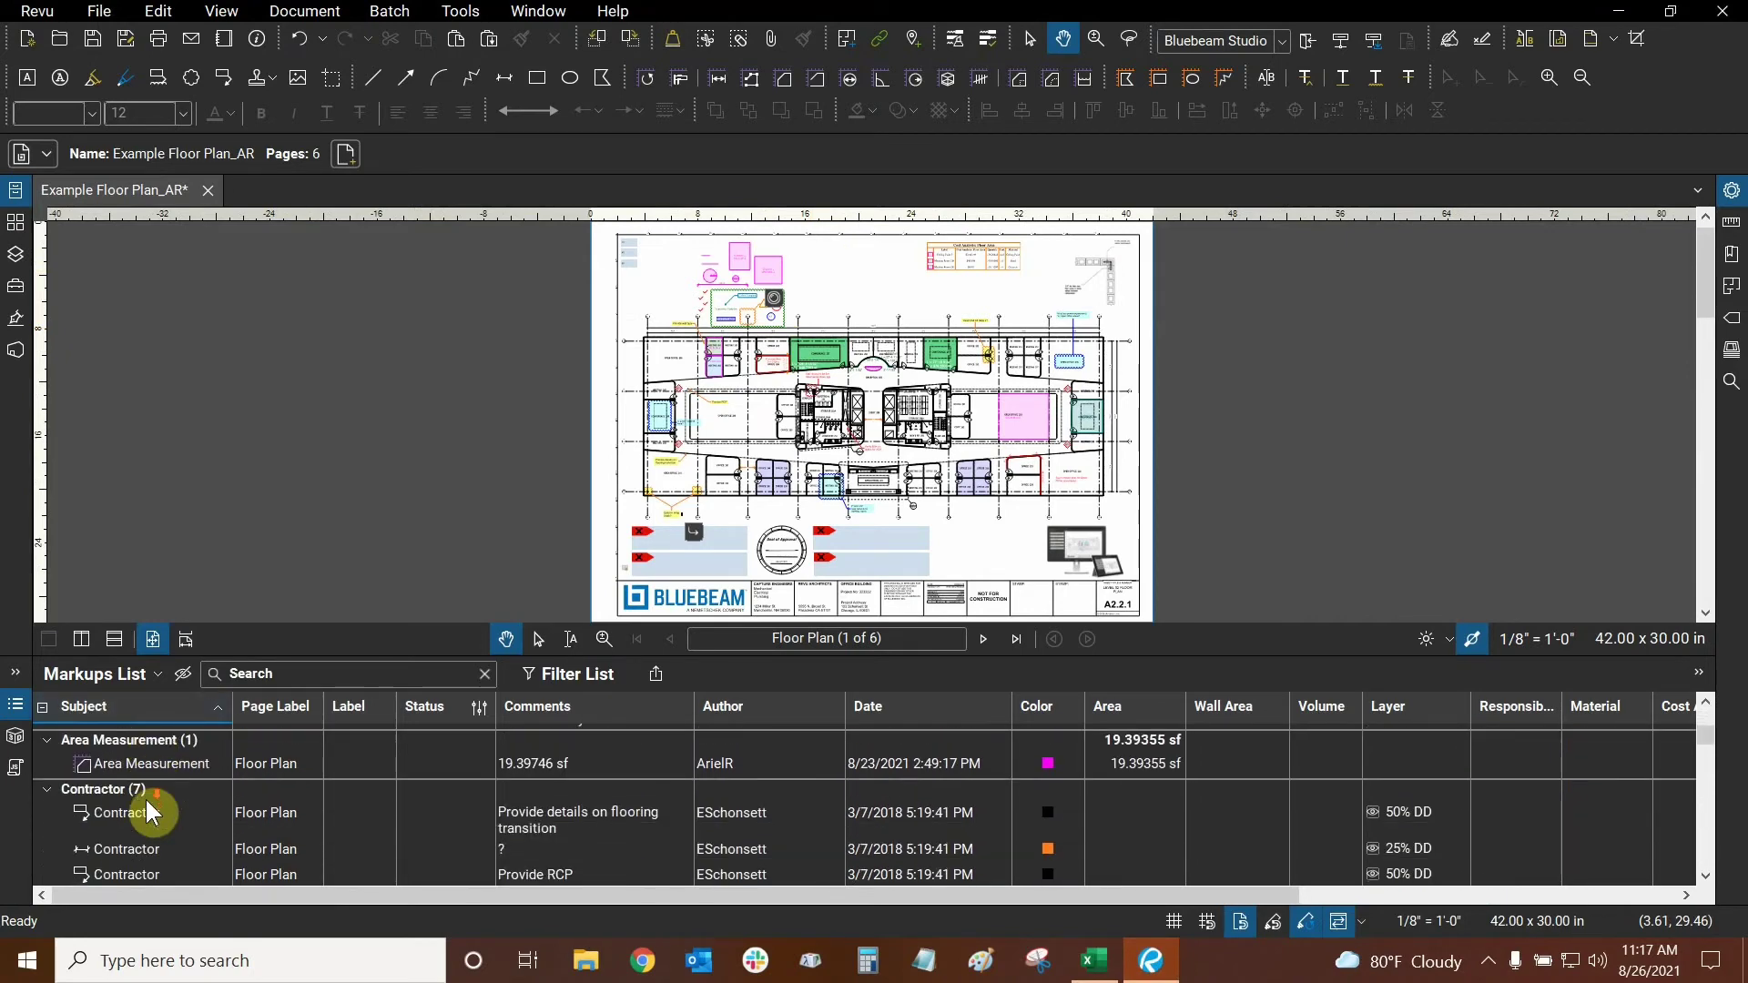
{"action": "scroll", "coordinate": [146, 799], "scroll_direction": "down", "scroll_amount": 3}
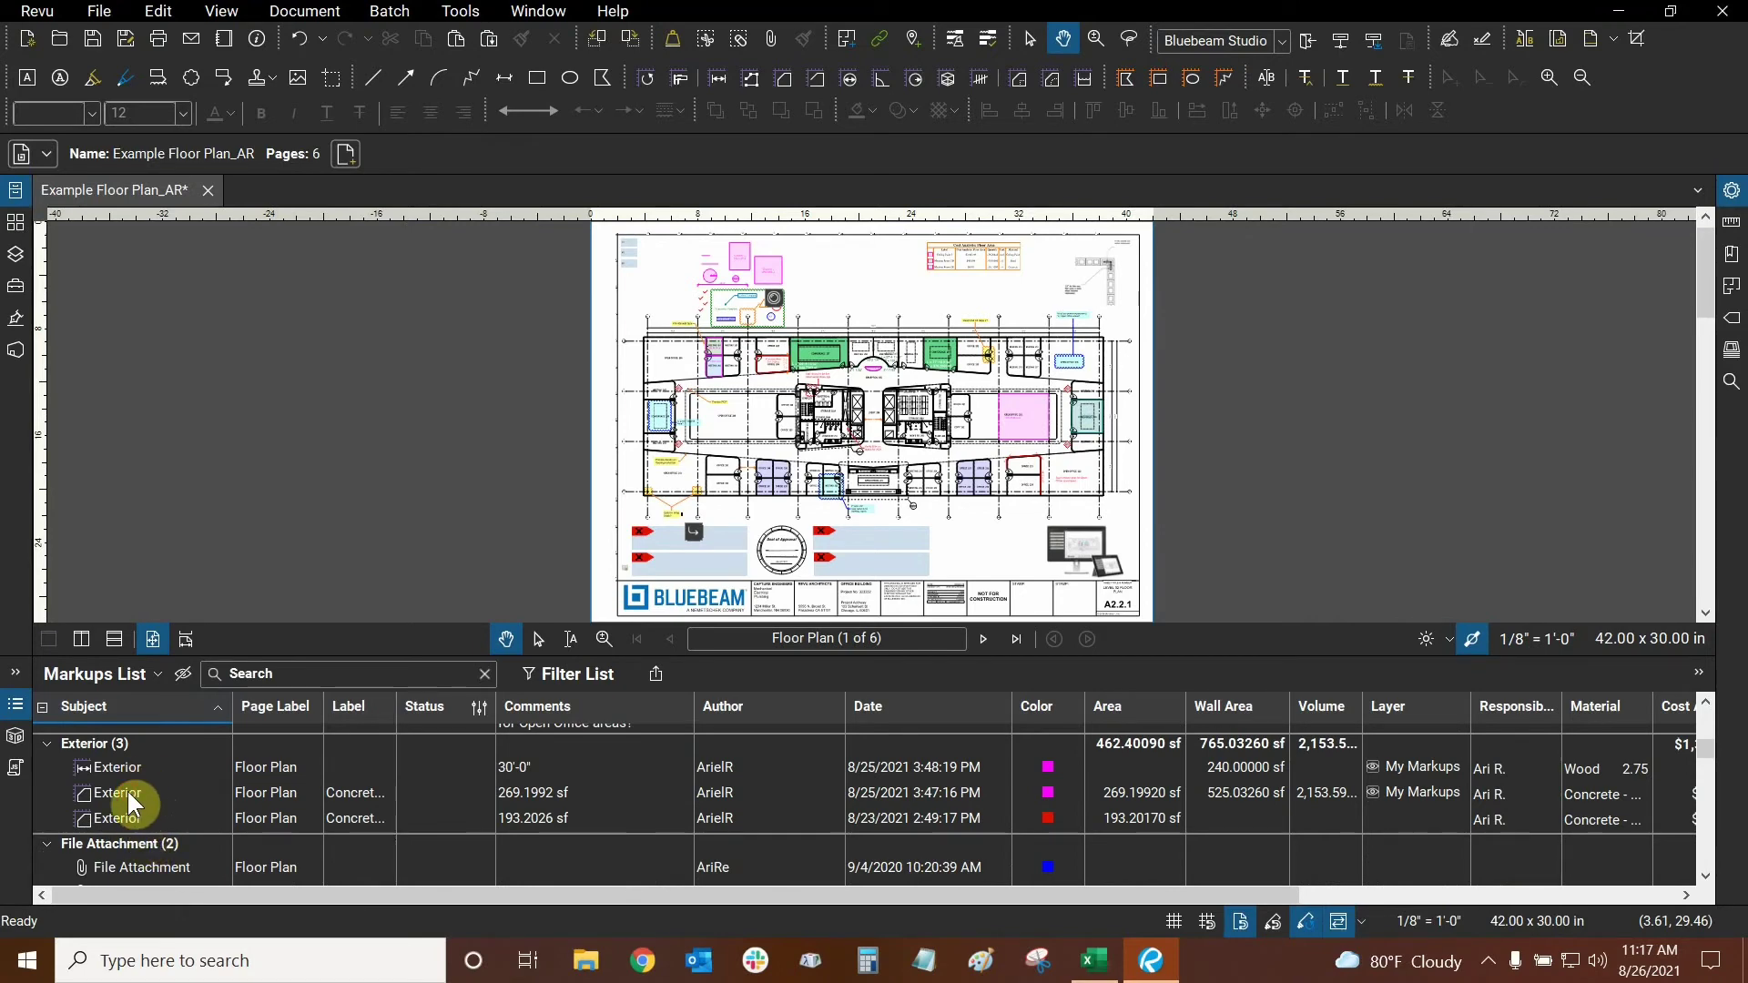
{"action": "left_click", "coordinate": [132, 798]}
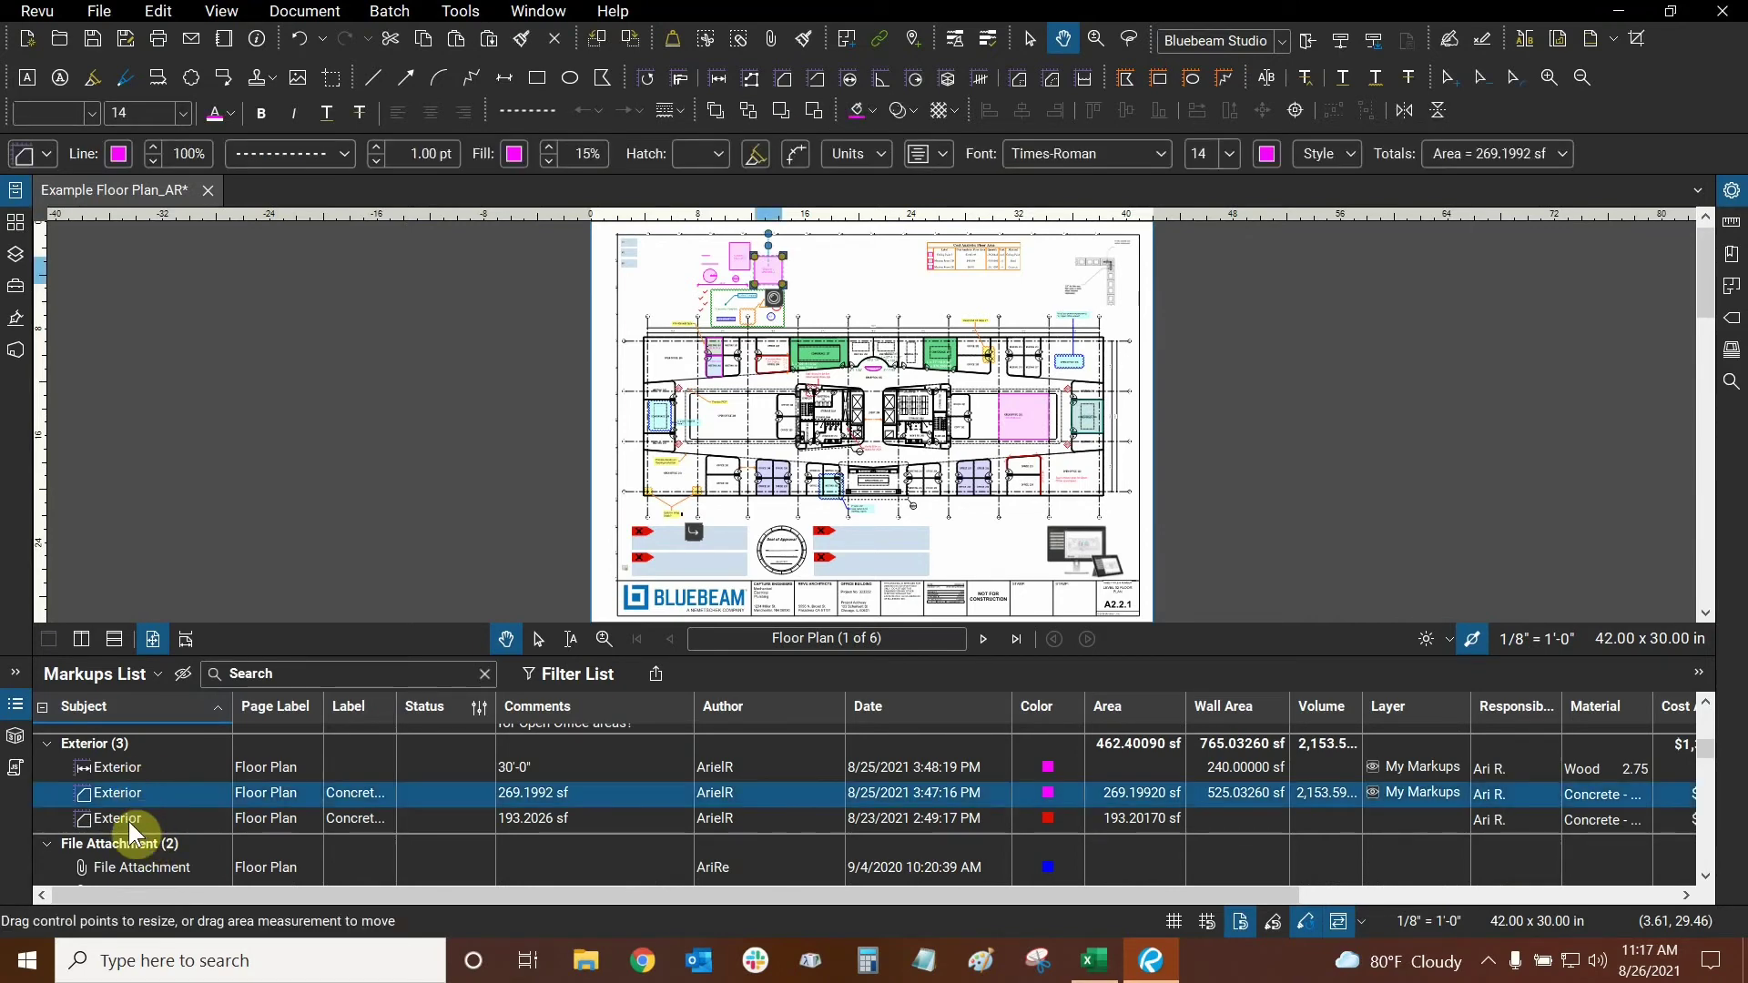
{"action": "left_click", "coordinate": [128, 821]}
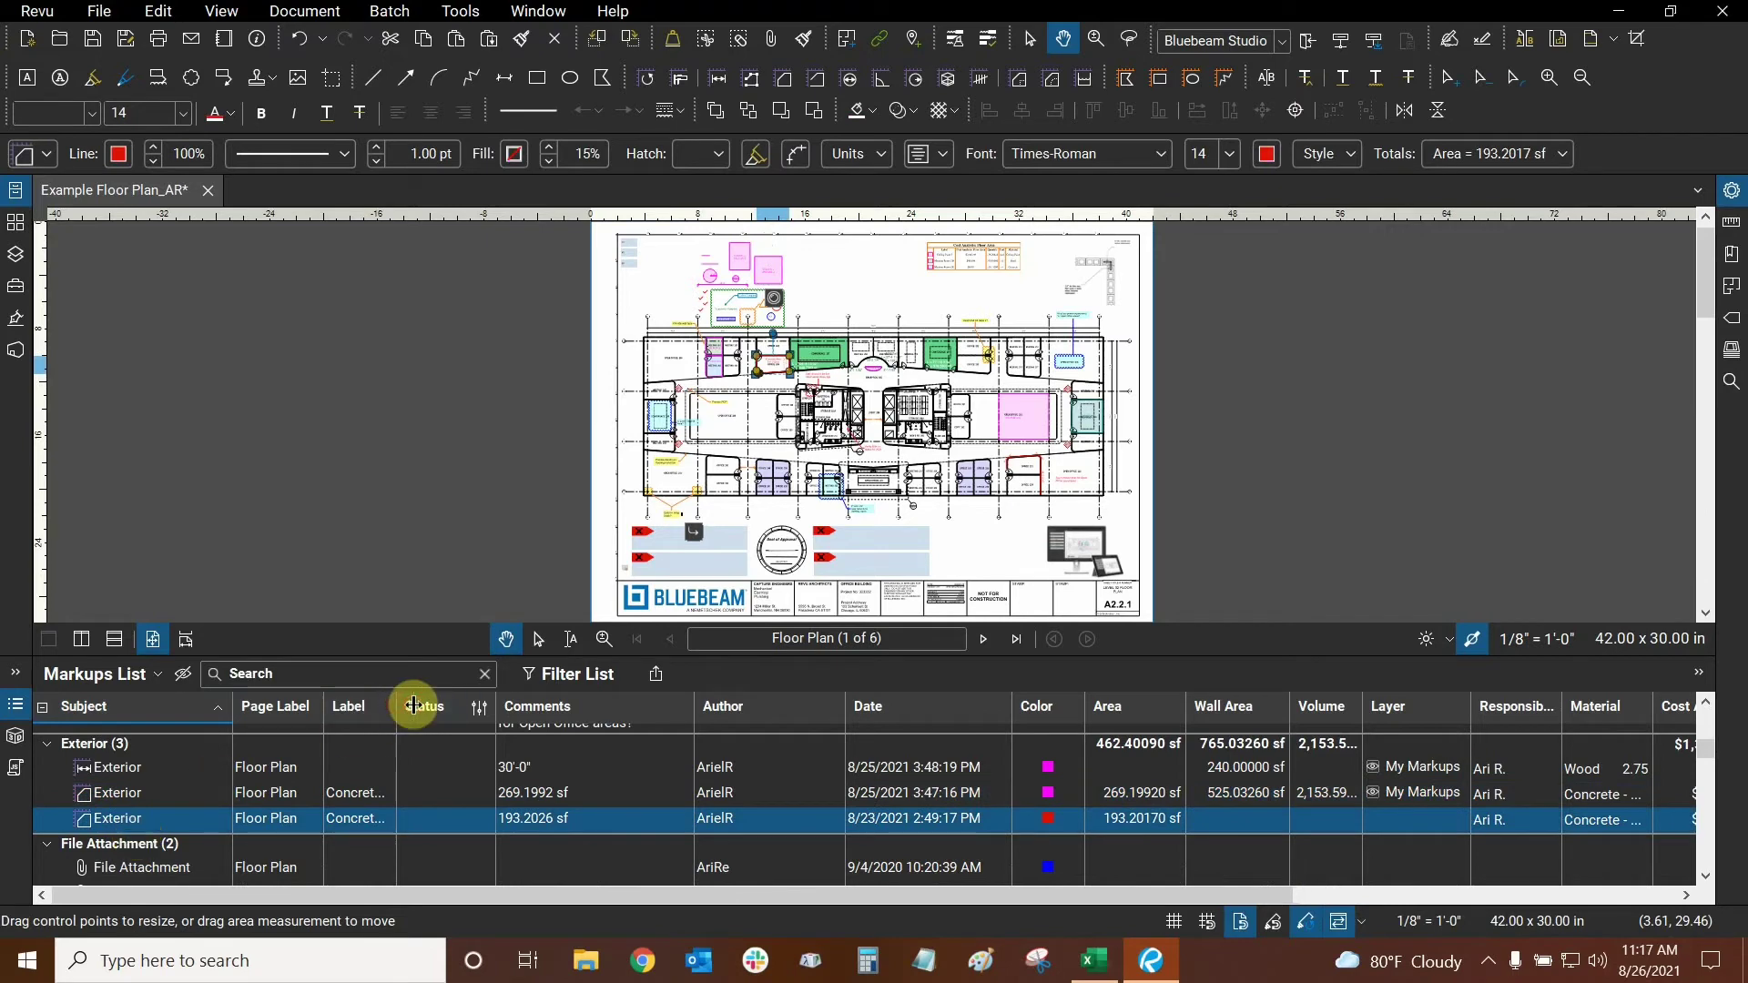
- Widen the Label and Material columns to read the full markup values, then return to Excel
{"action": "left_click_drag", "start_coordinate": [414, 707], "coordinate": [452, 707]}
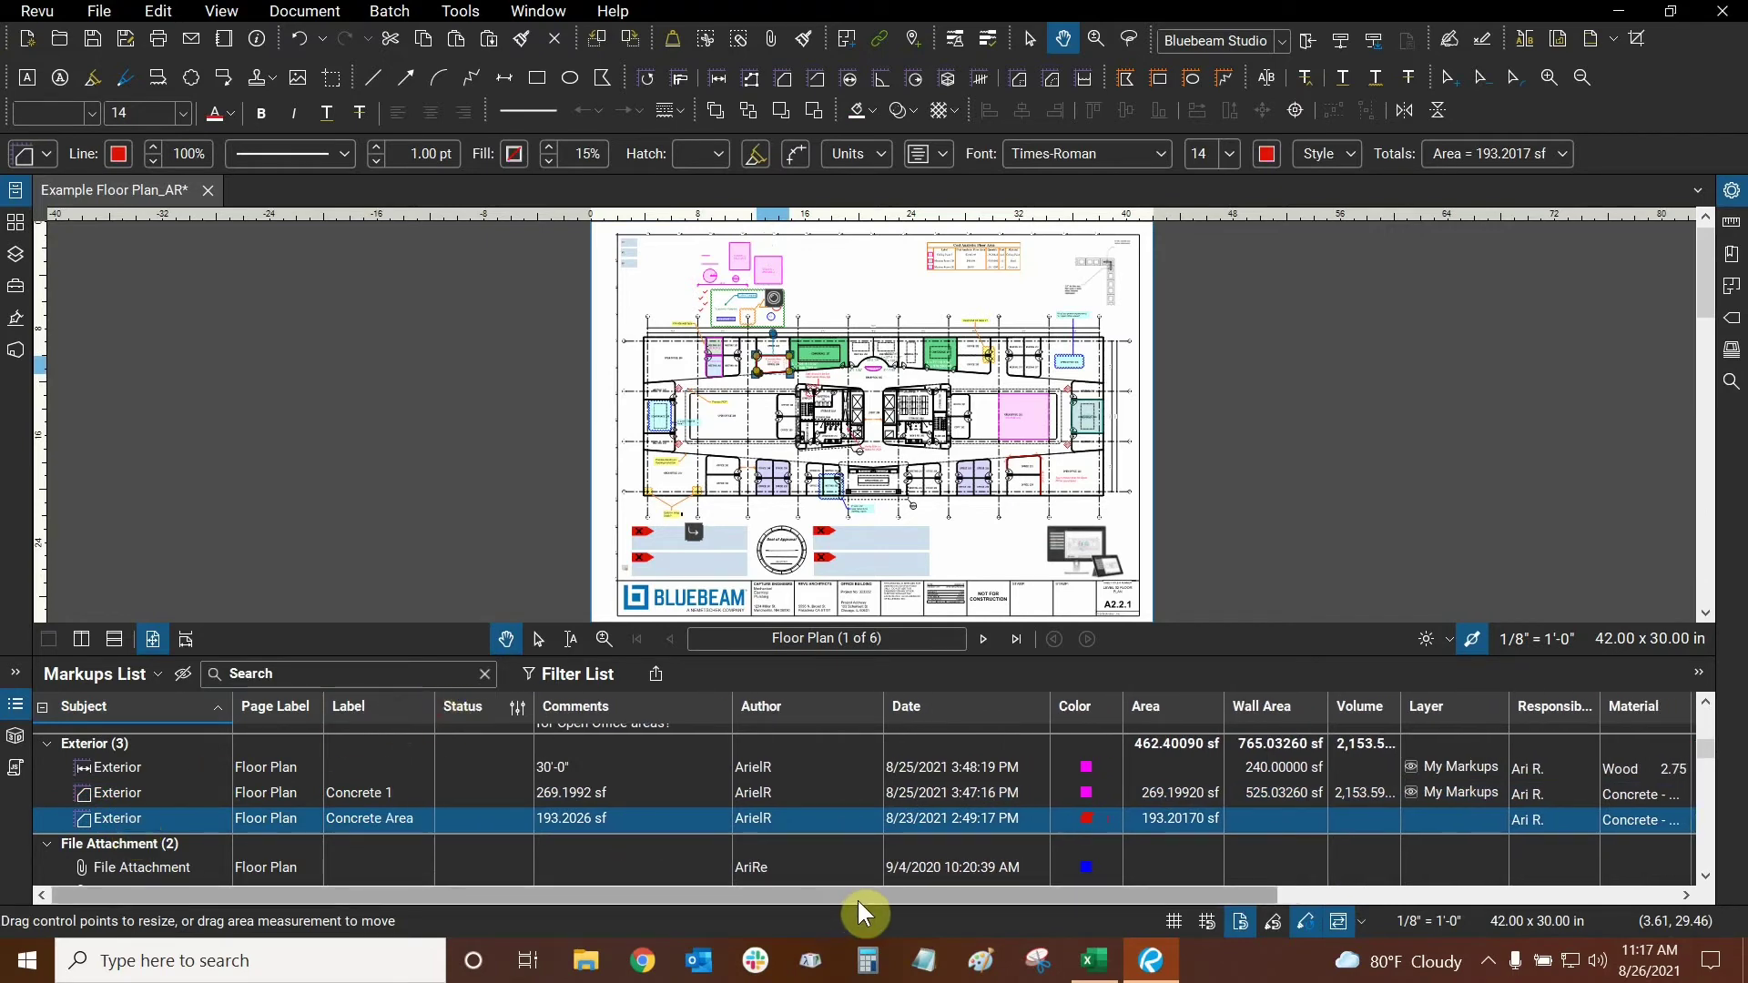
{"action": "left_click_drag", "start_coordinate": [857, 900], "coordinate": [1210, 904]}
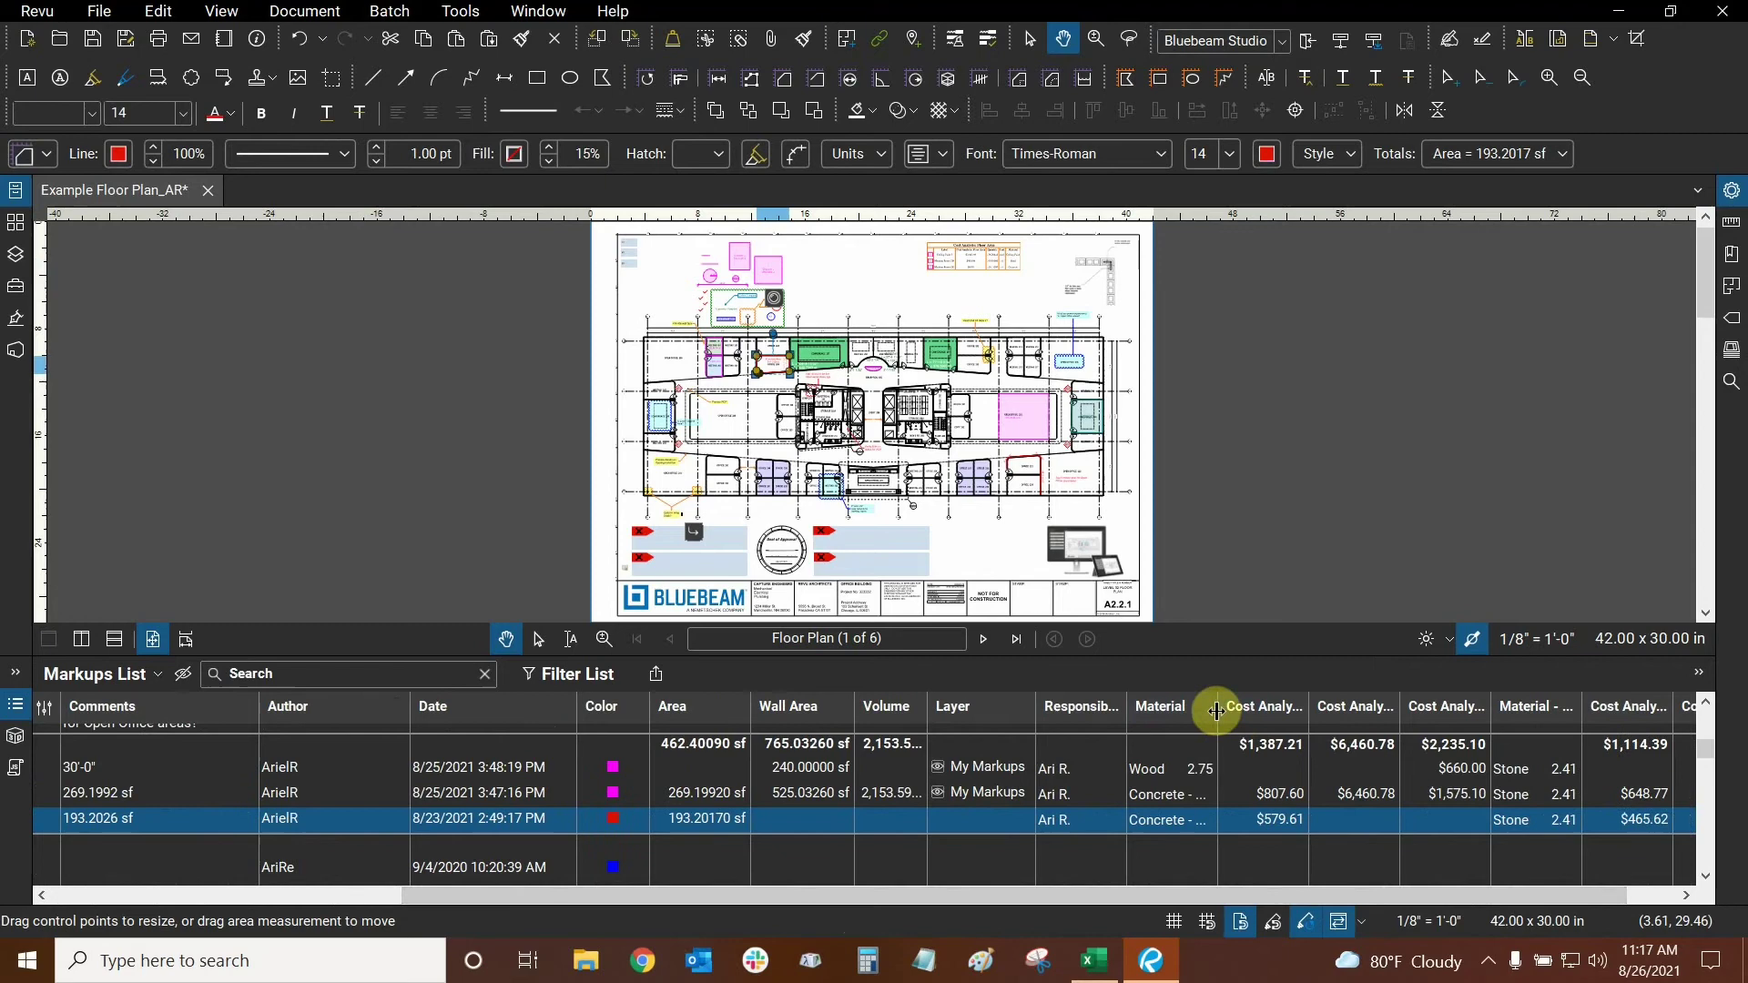
{"action": "left_click_drag", "start_coordinate": [1217, 711], "coordinate": [1291, 708]}
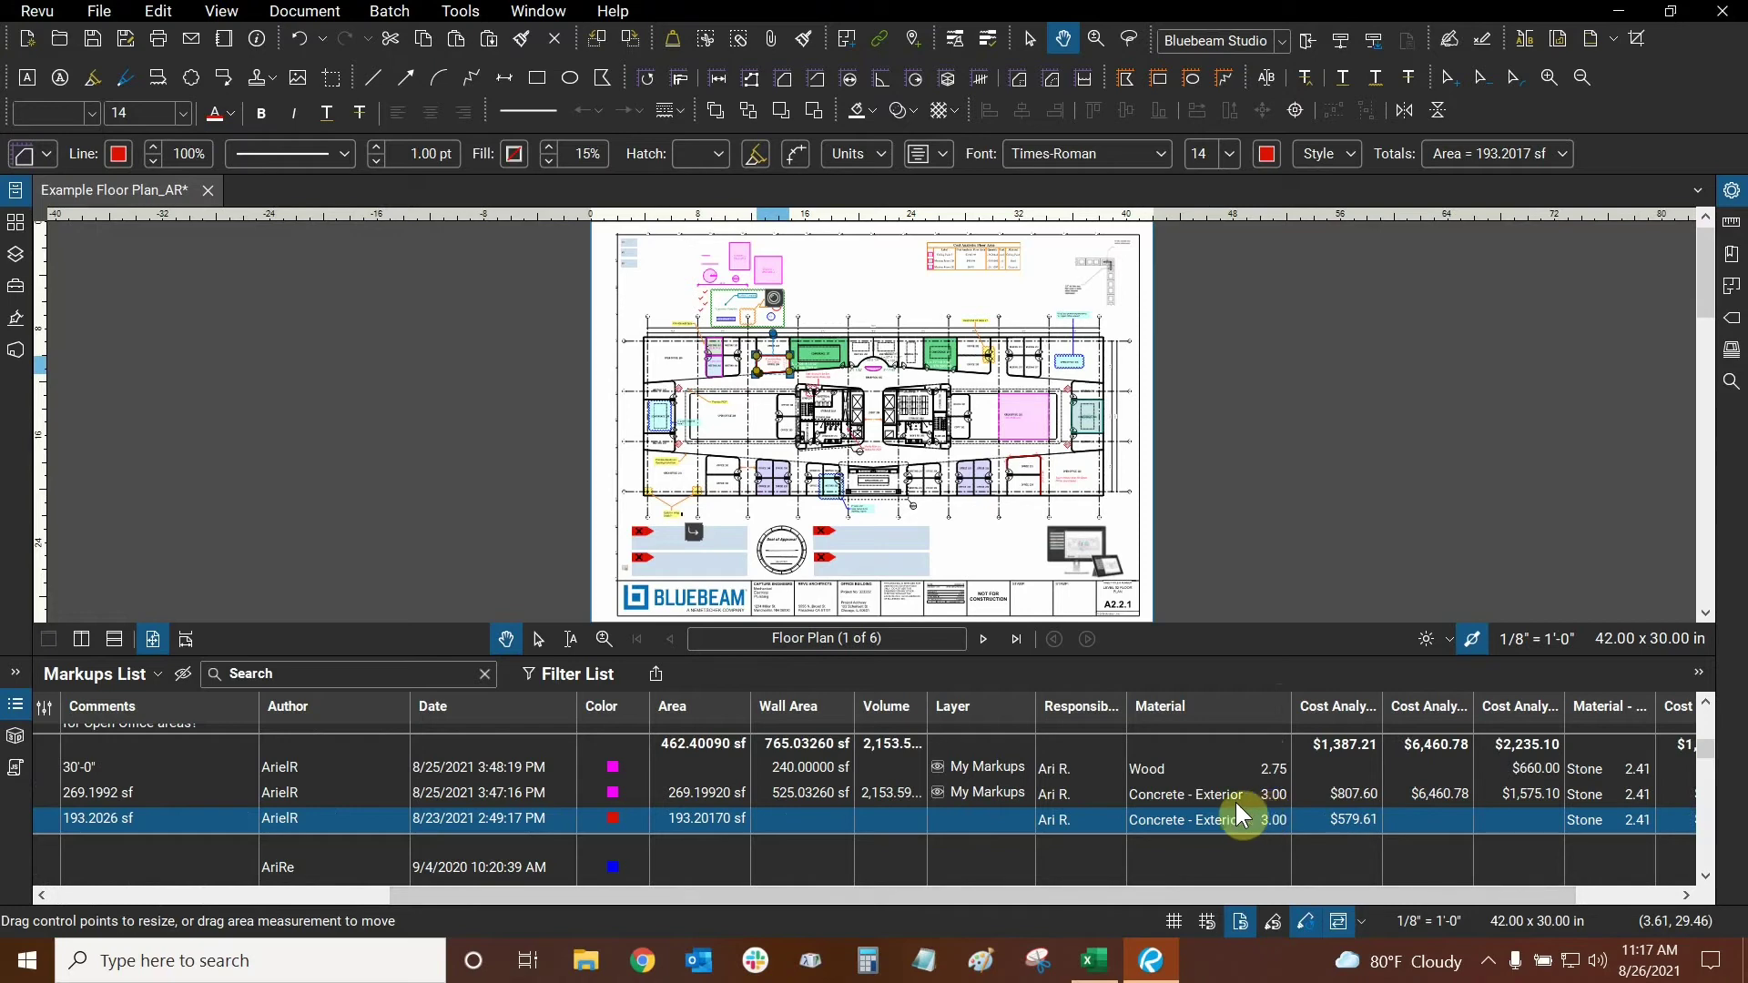
{"action": "left_click_drag", "start_coordinate": [1194, 894], "coordinate": [1312, 895]}
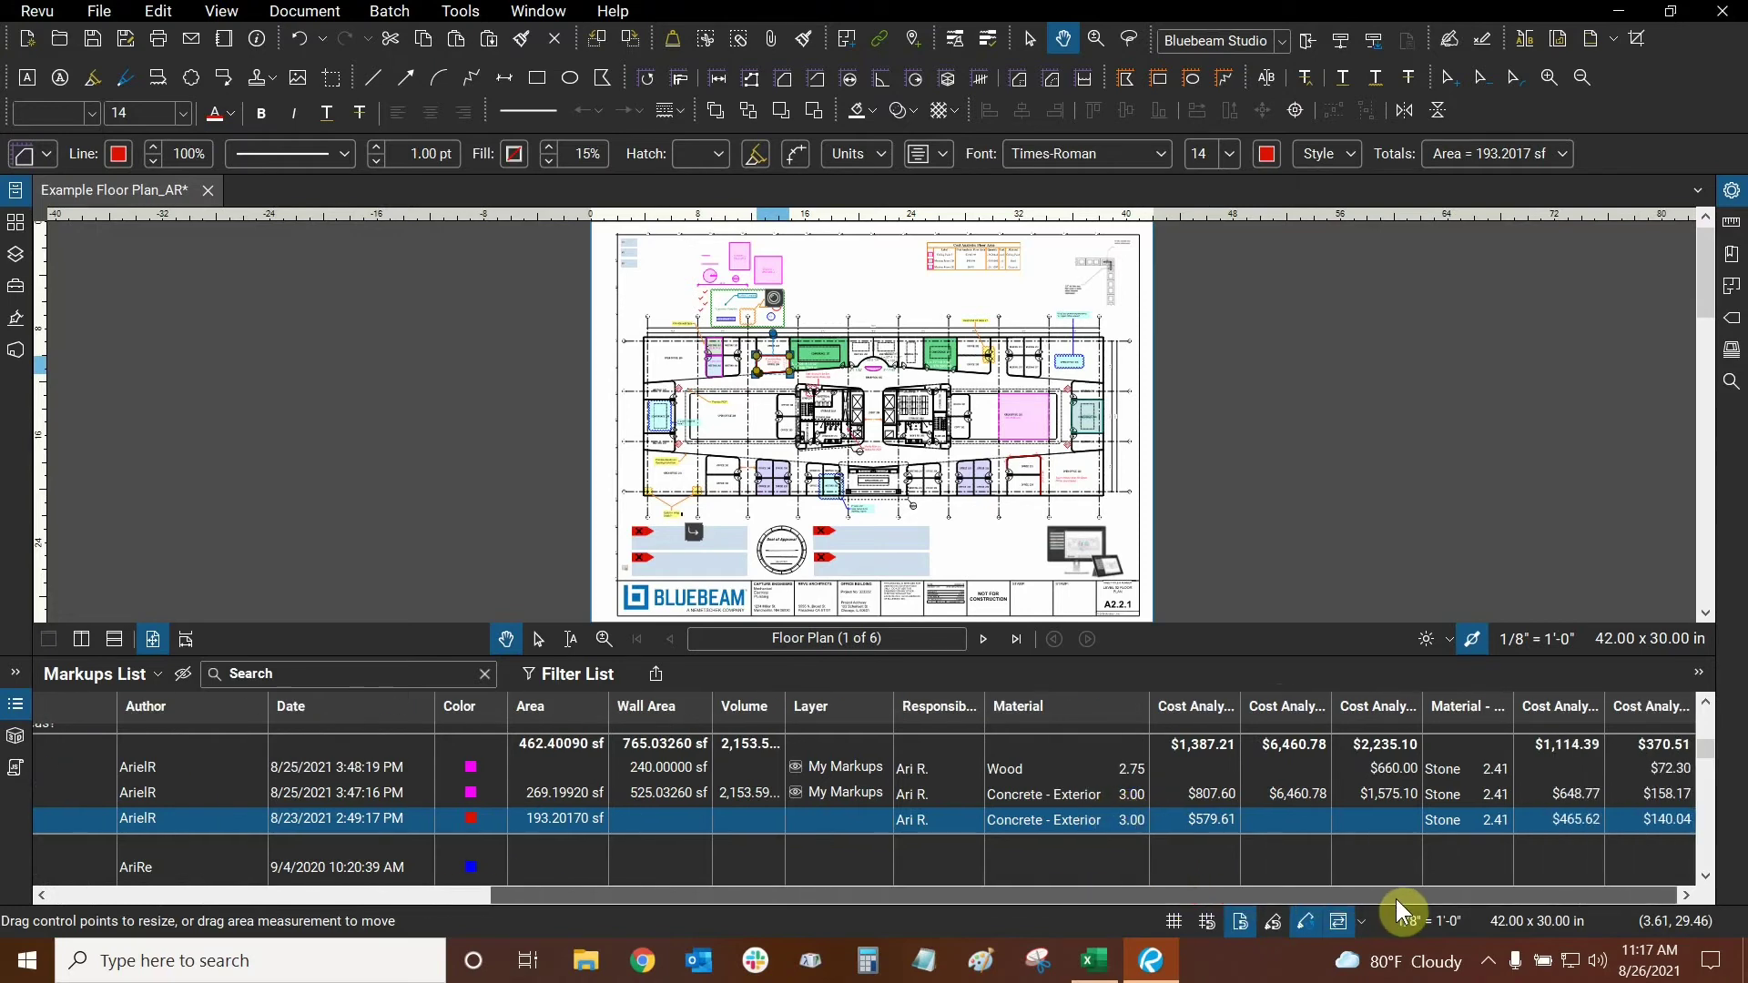
{"action": "left_click_drag", "start_coordinate": [873, 893], "coordinate": [437, 896]}
{"action": "left_click", "coordinate": [1095, 960]}
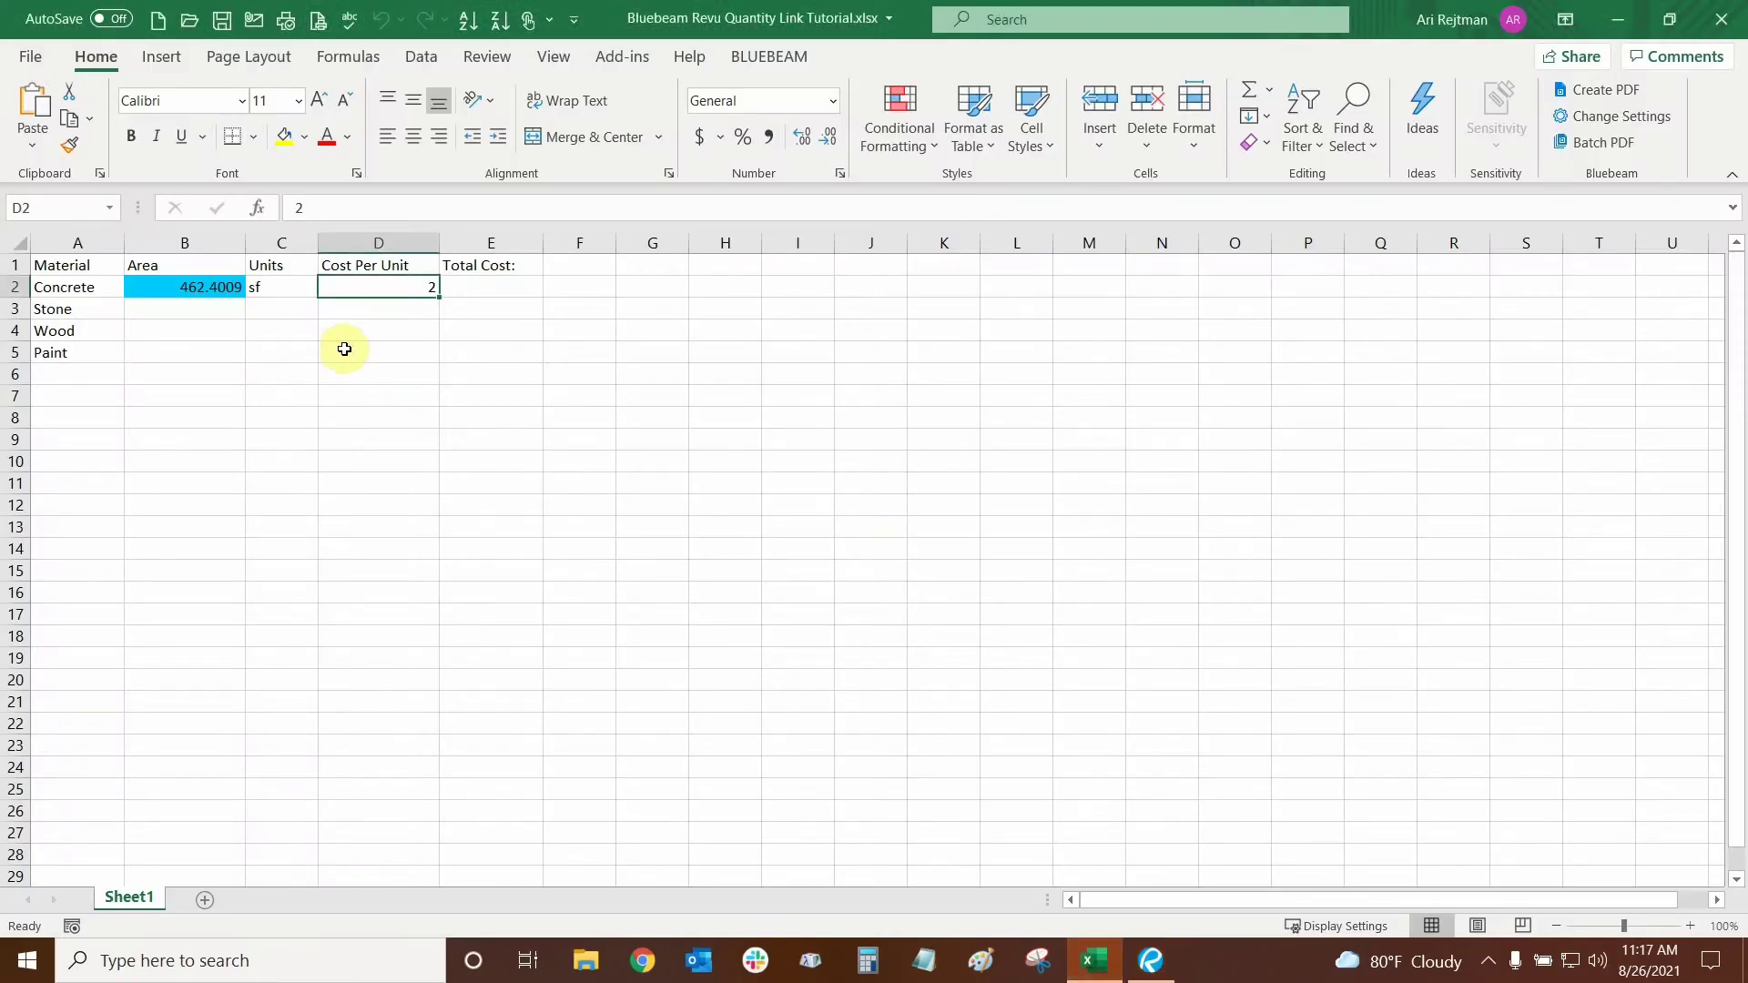
- Change the Concrete cost per unit in D2 from 2 to 3
{"action": "double_click", "coordinate": [399, 284]}
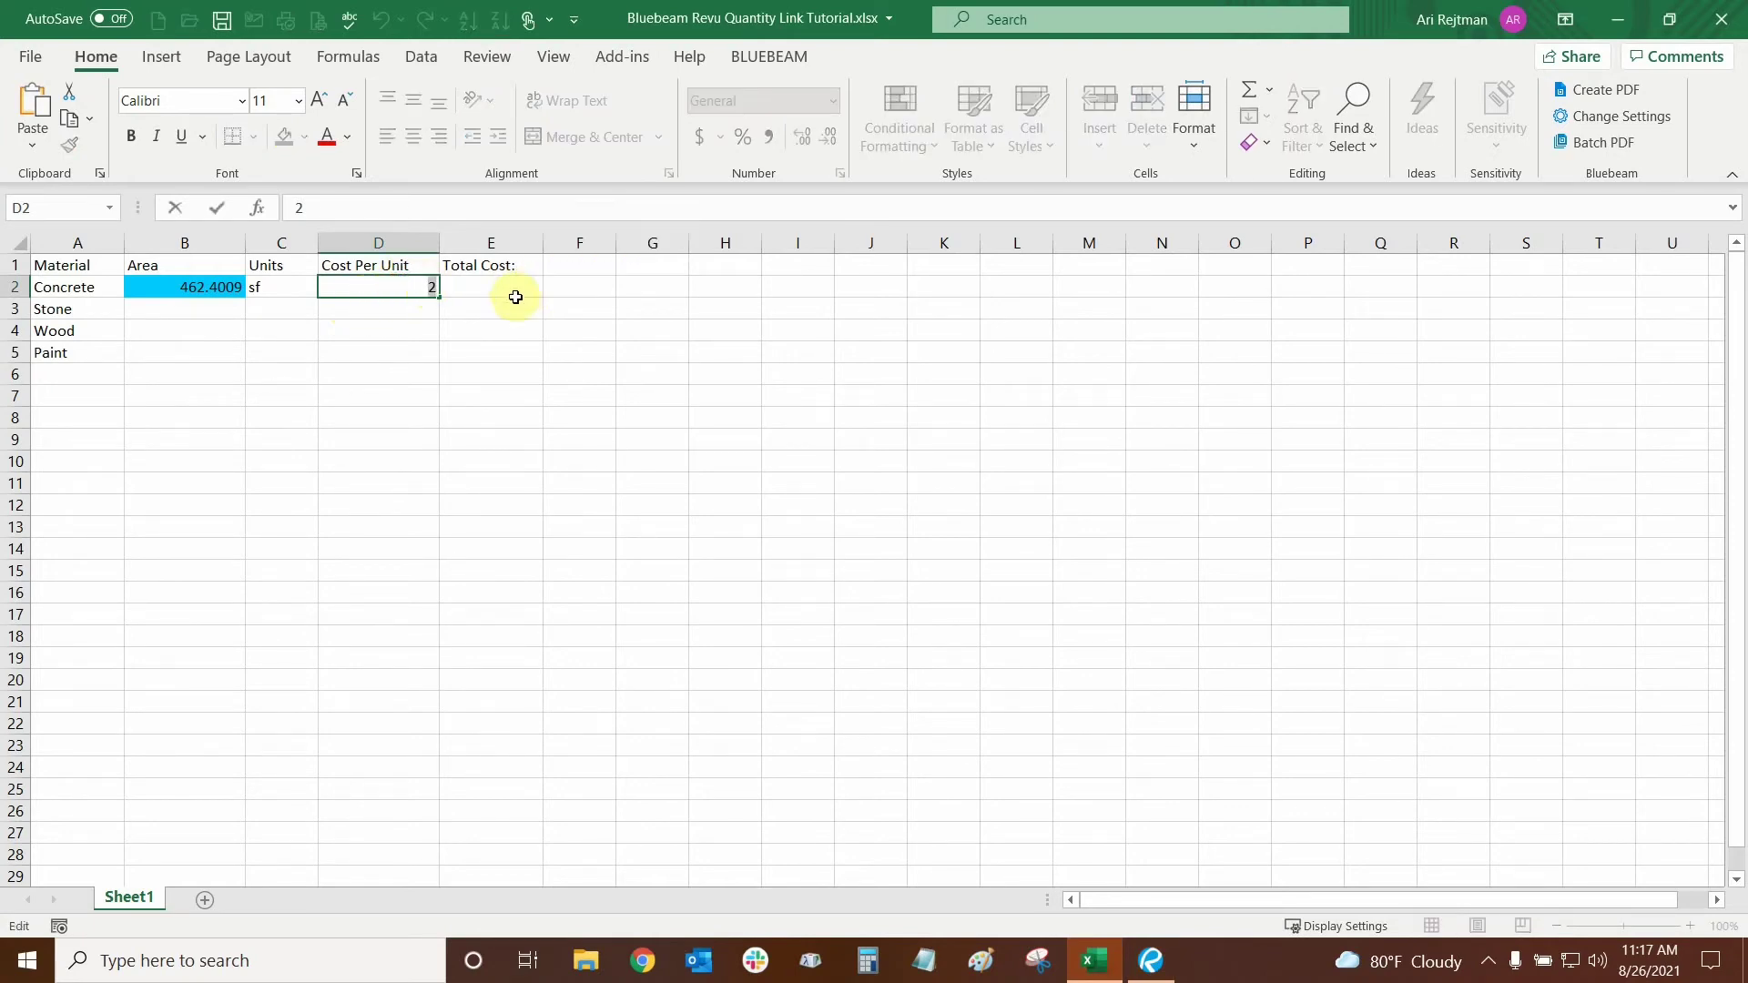
{"action": "type", "text": "3"}
{"action": "key", "text": "Return"}
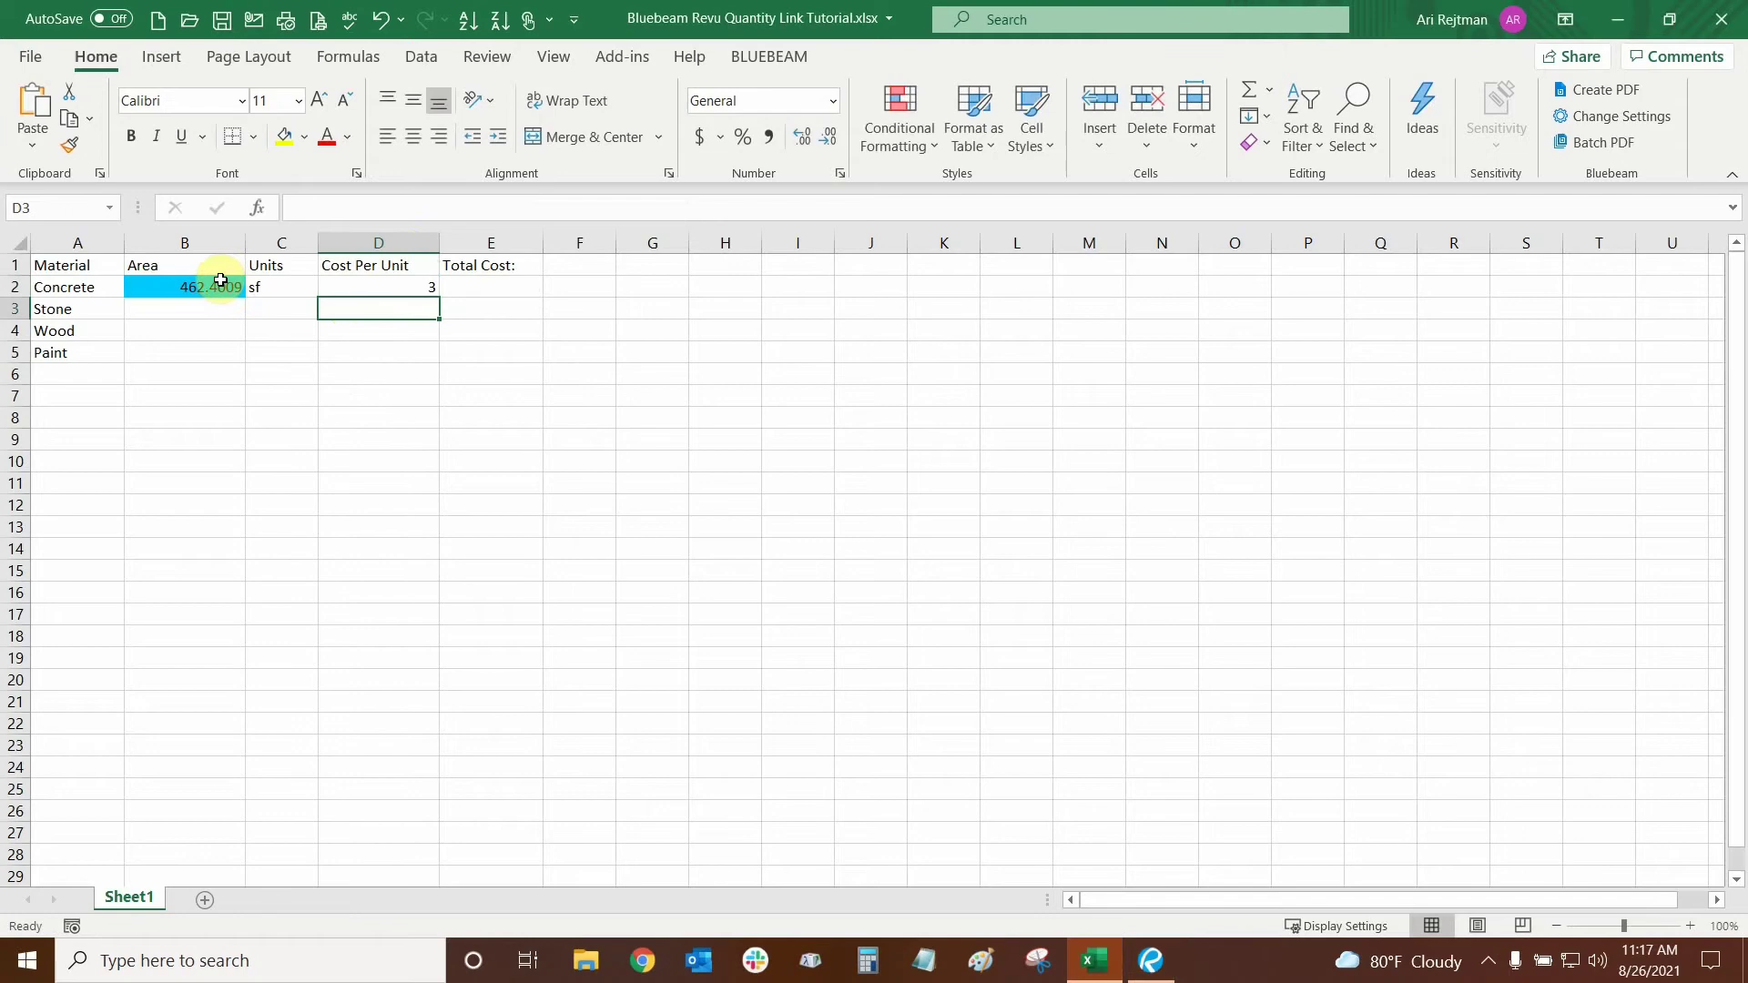
{"action": "left_click", "coordinate": [355, 288]}
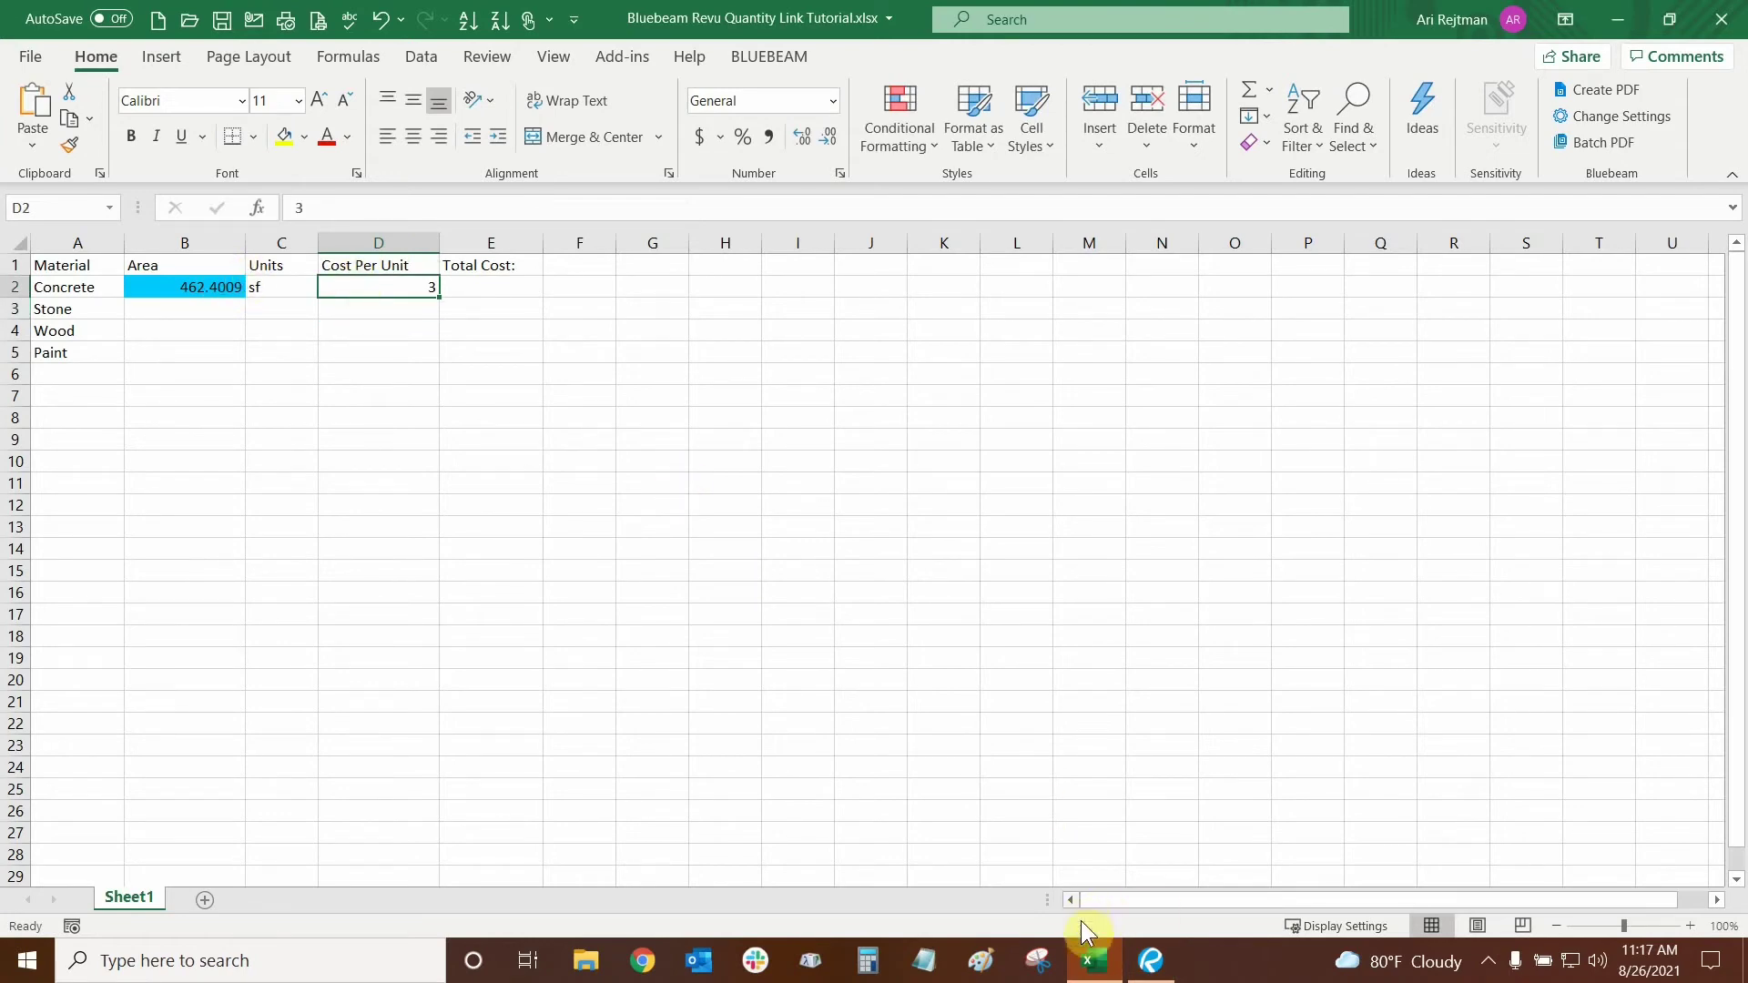
- Glance at the Revu floor plan, then back in Excel select the linked Concrete area in B2
{"action": "left_click", "coordinate": [1157, 967]}
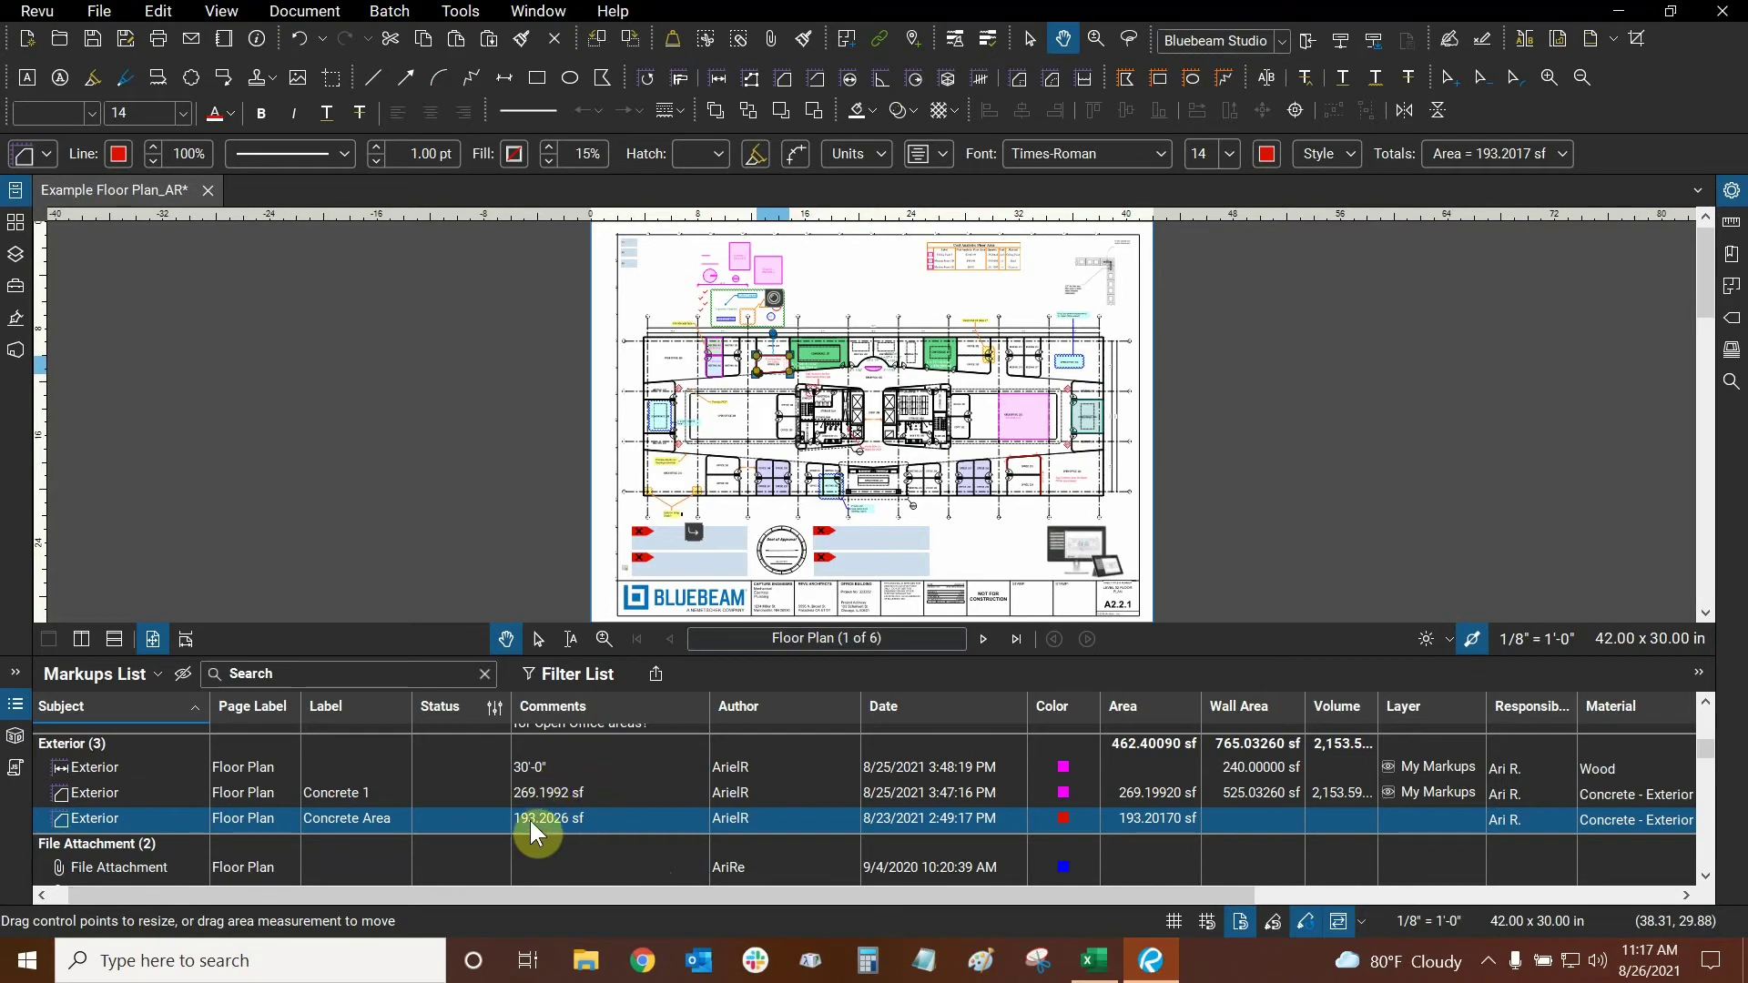
{"action": "left_click", "coordinate": [1093, 960]}
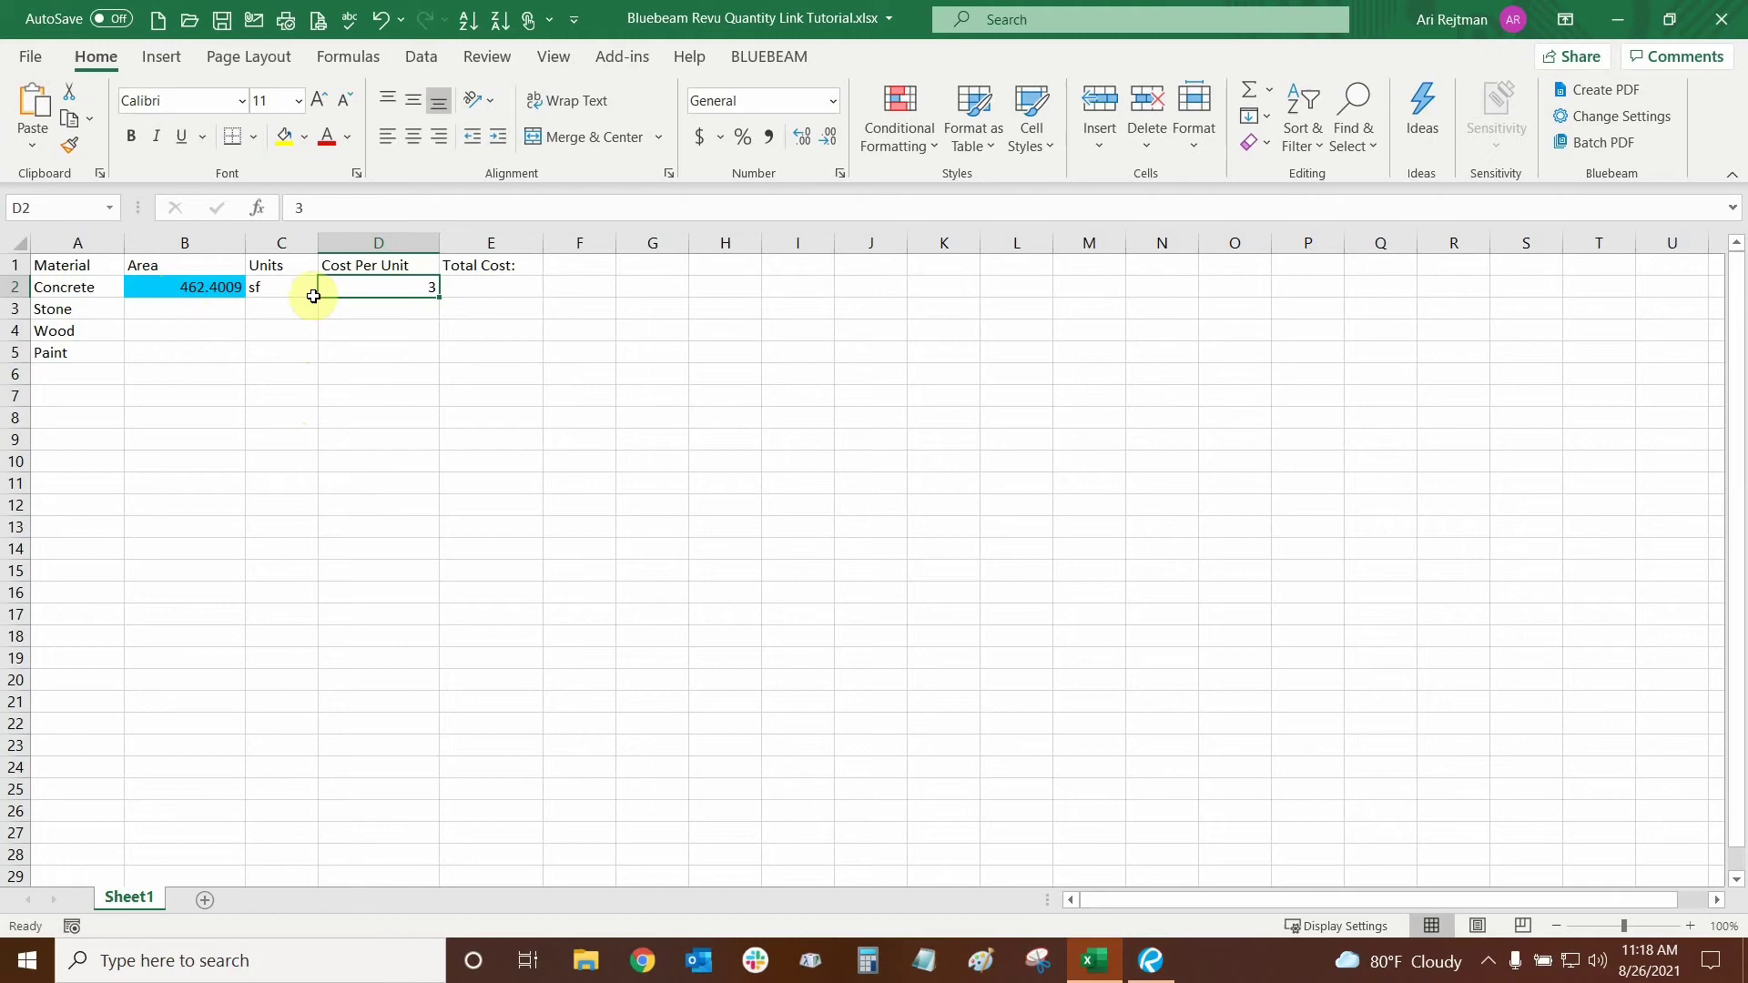
{"action": "left_click", "coordinate": [421, 326]}
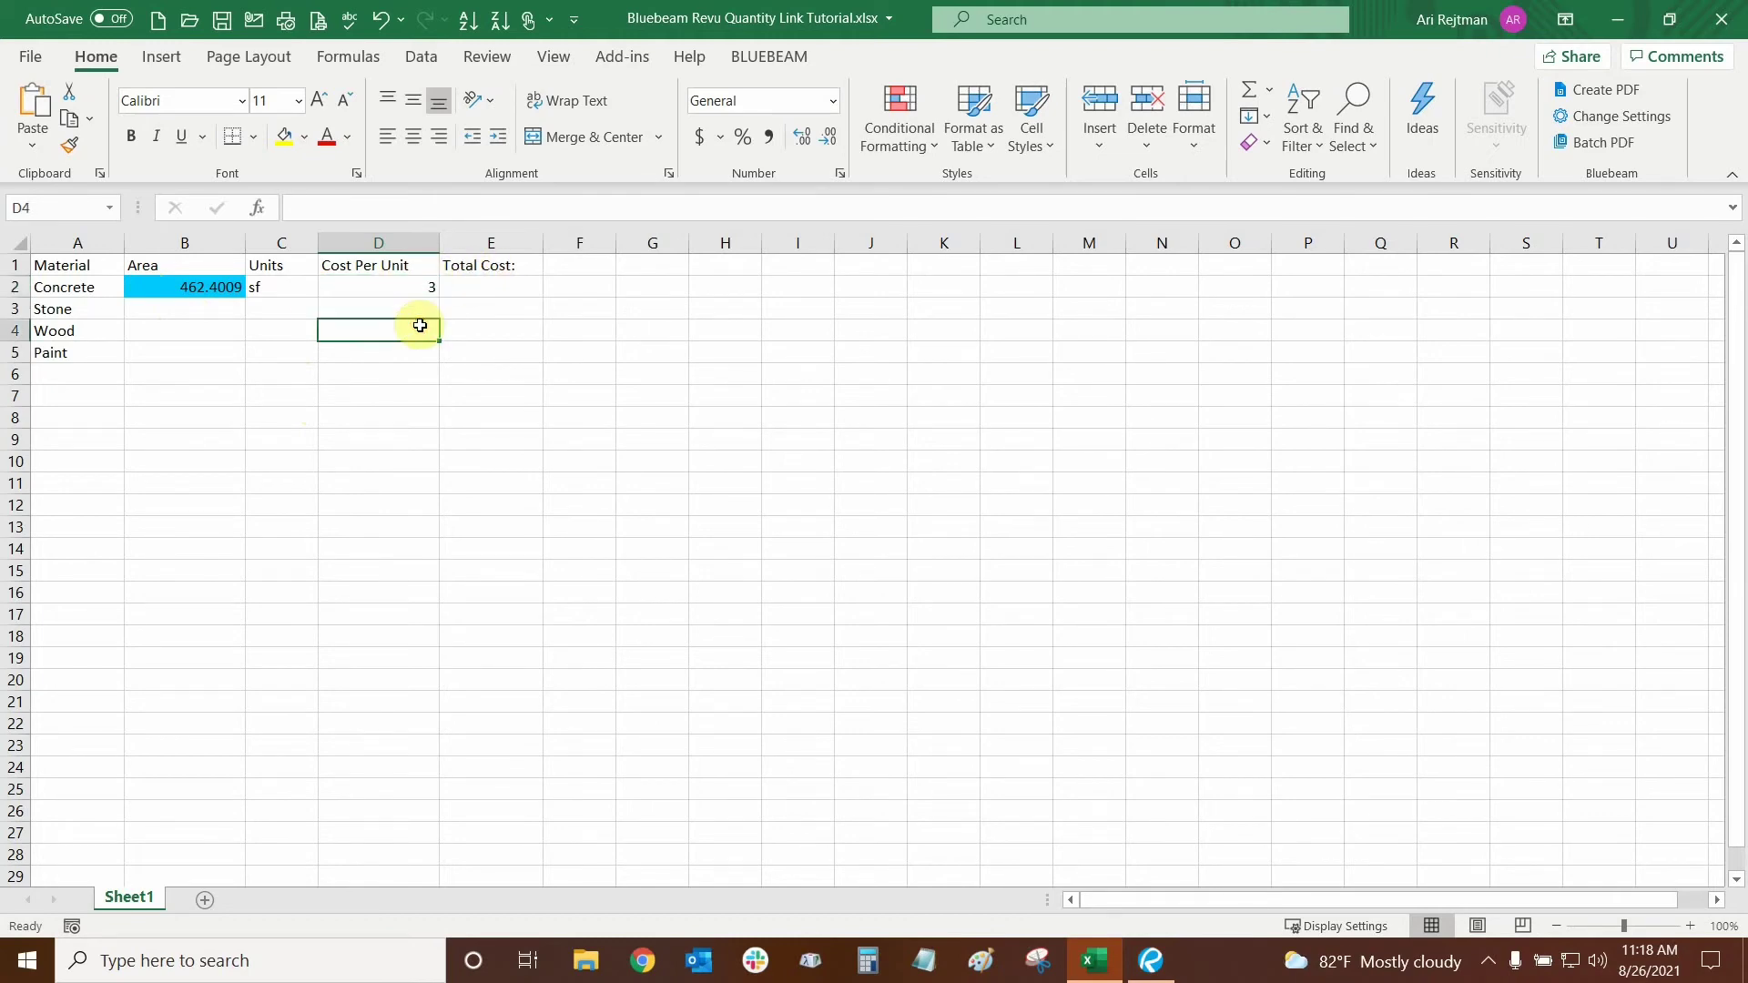
{"action": "left_click", "coordinate": [276, 337]}
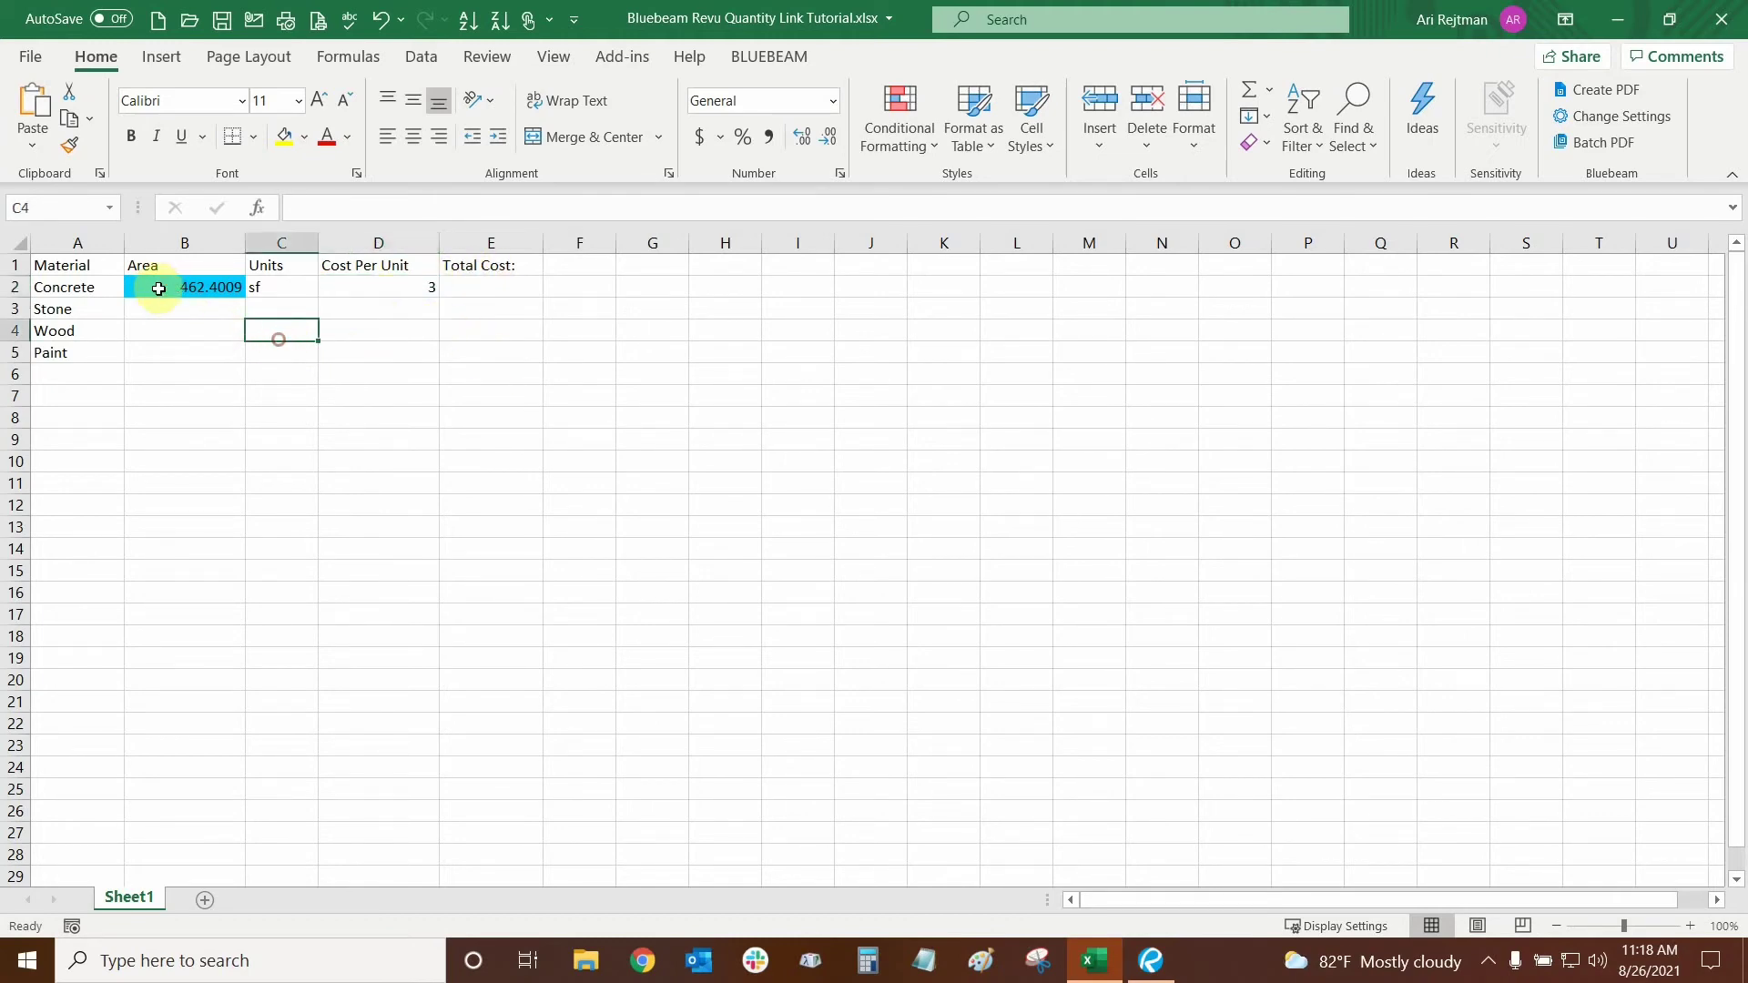
{"action": "left_click", "coordinate": [191, 287]}
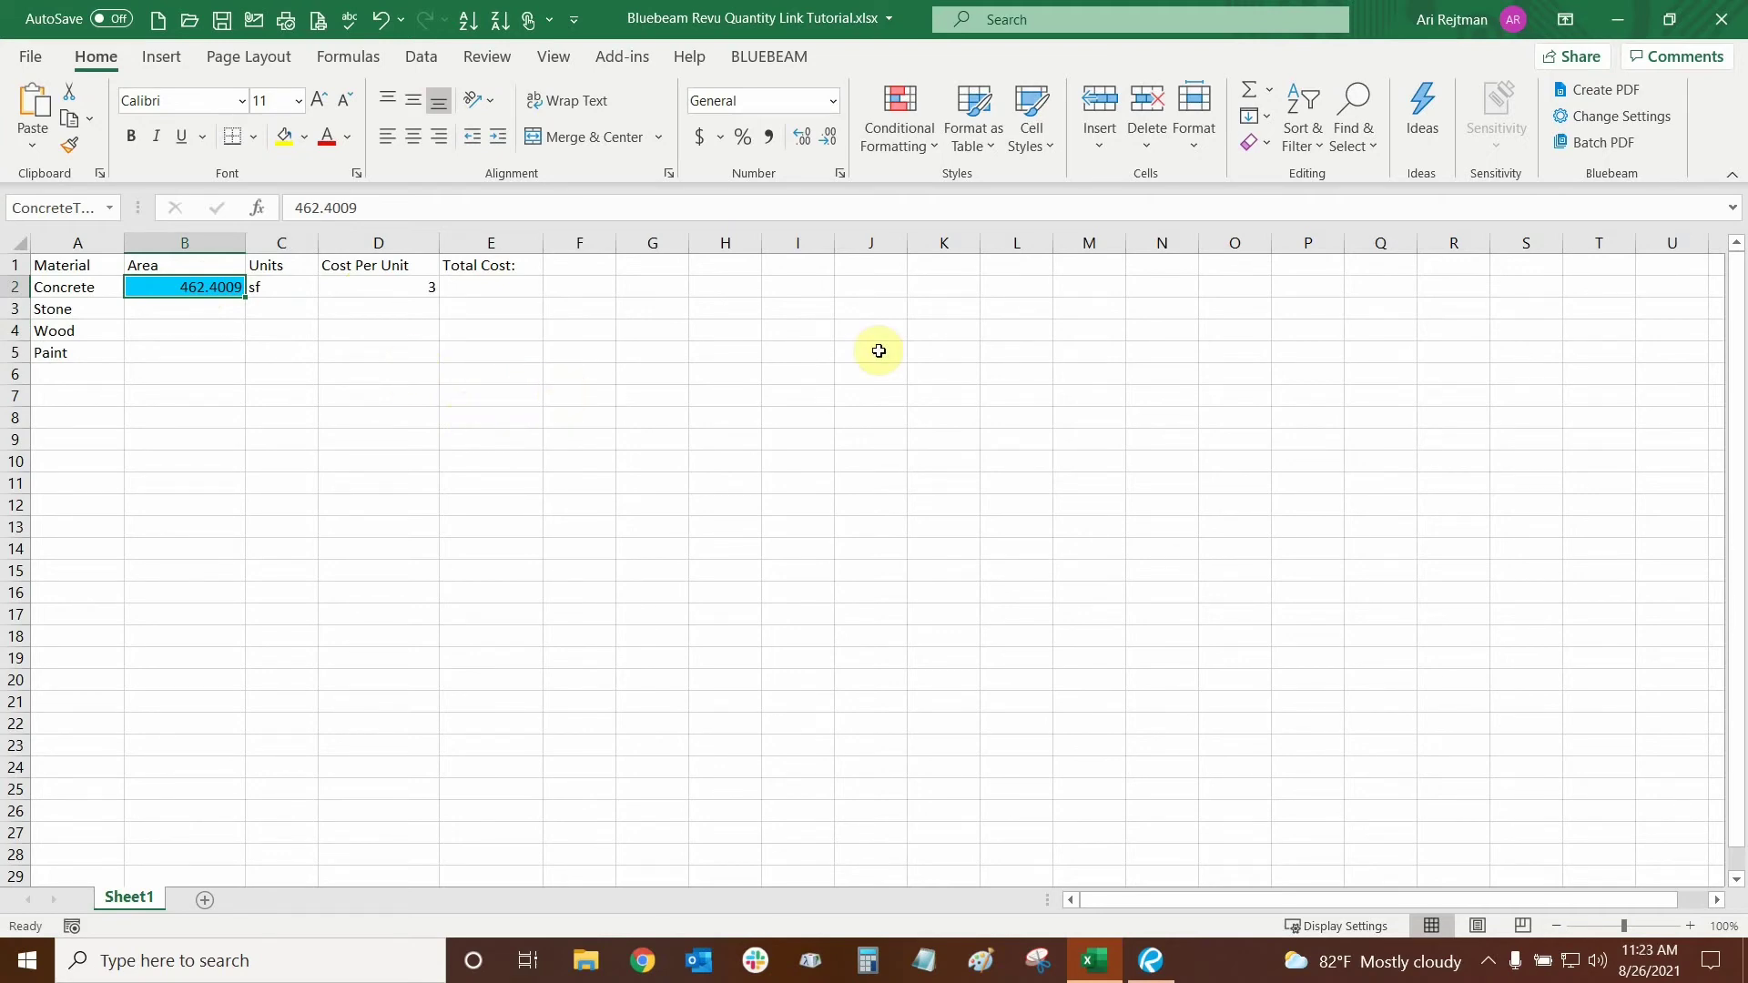
- Enter =ConcreteTotalArea*D2 in E2, giving a Concrete total cost of 1387.2027
{"action": "left_click", "coordinate": [476, 284]}
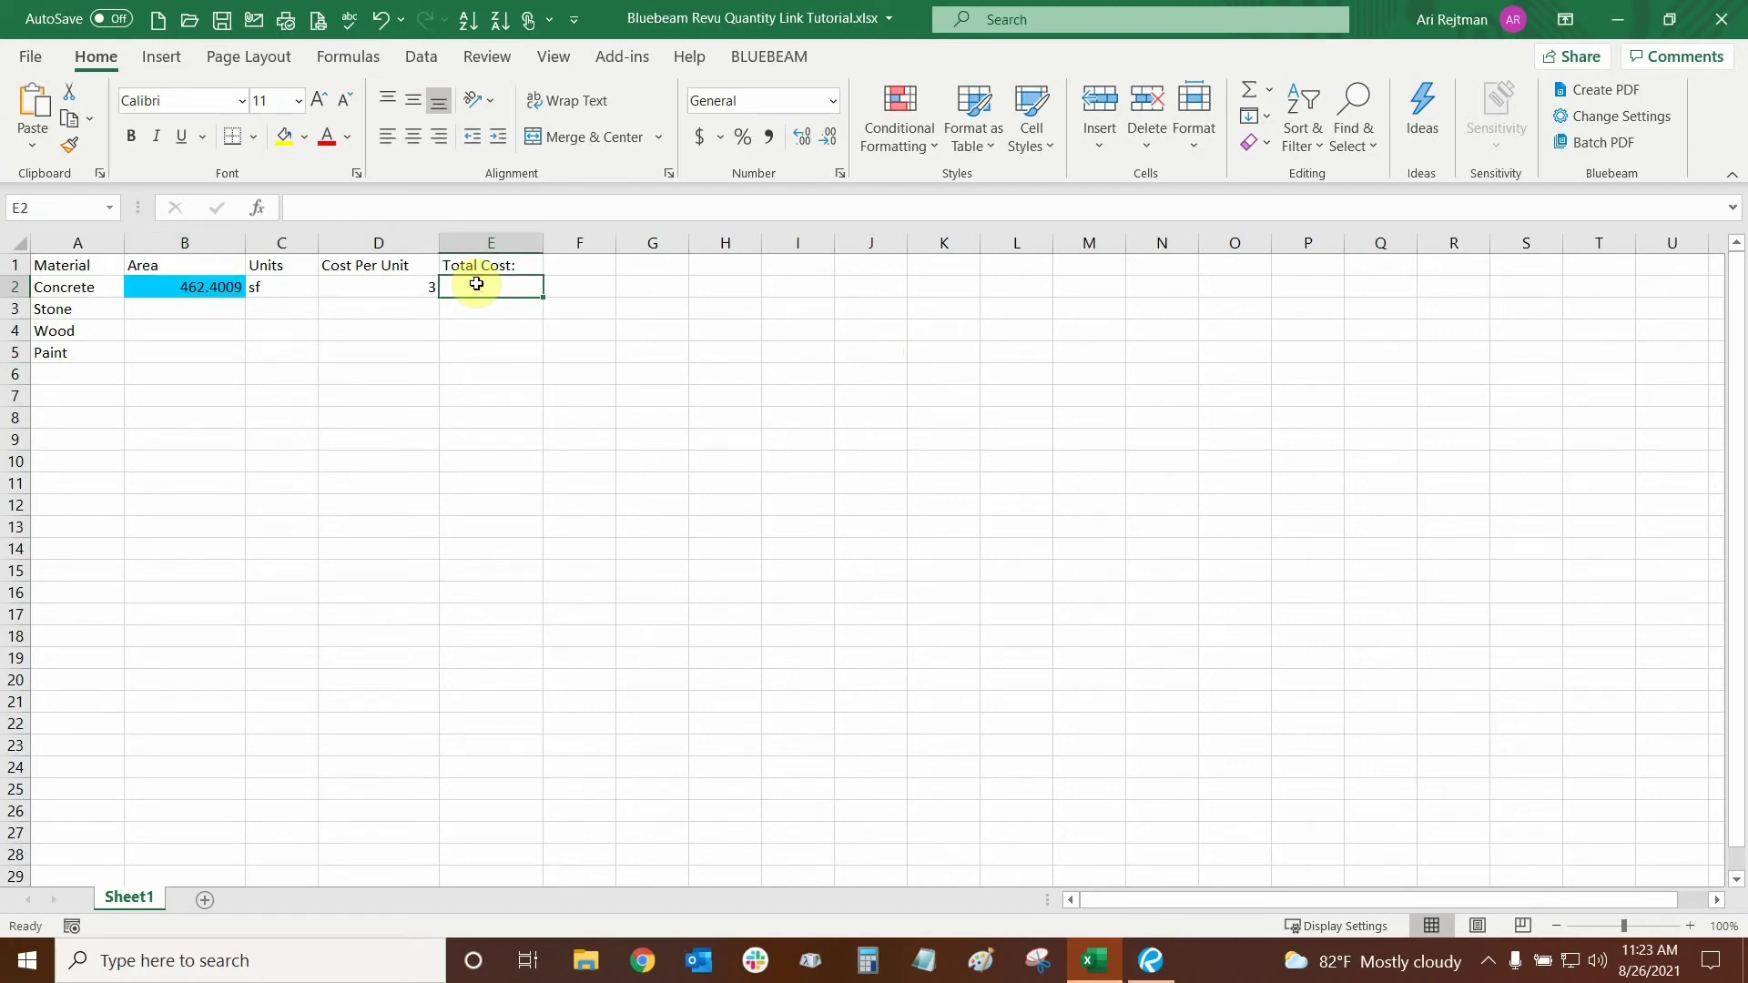
{"action": "type", "text": "="}
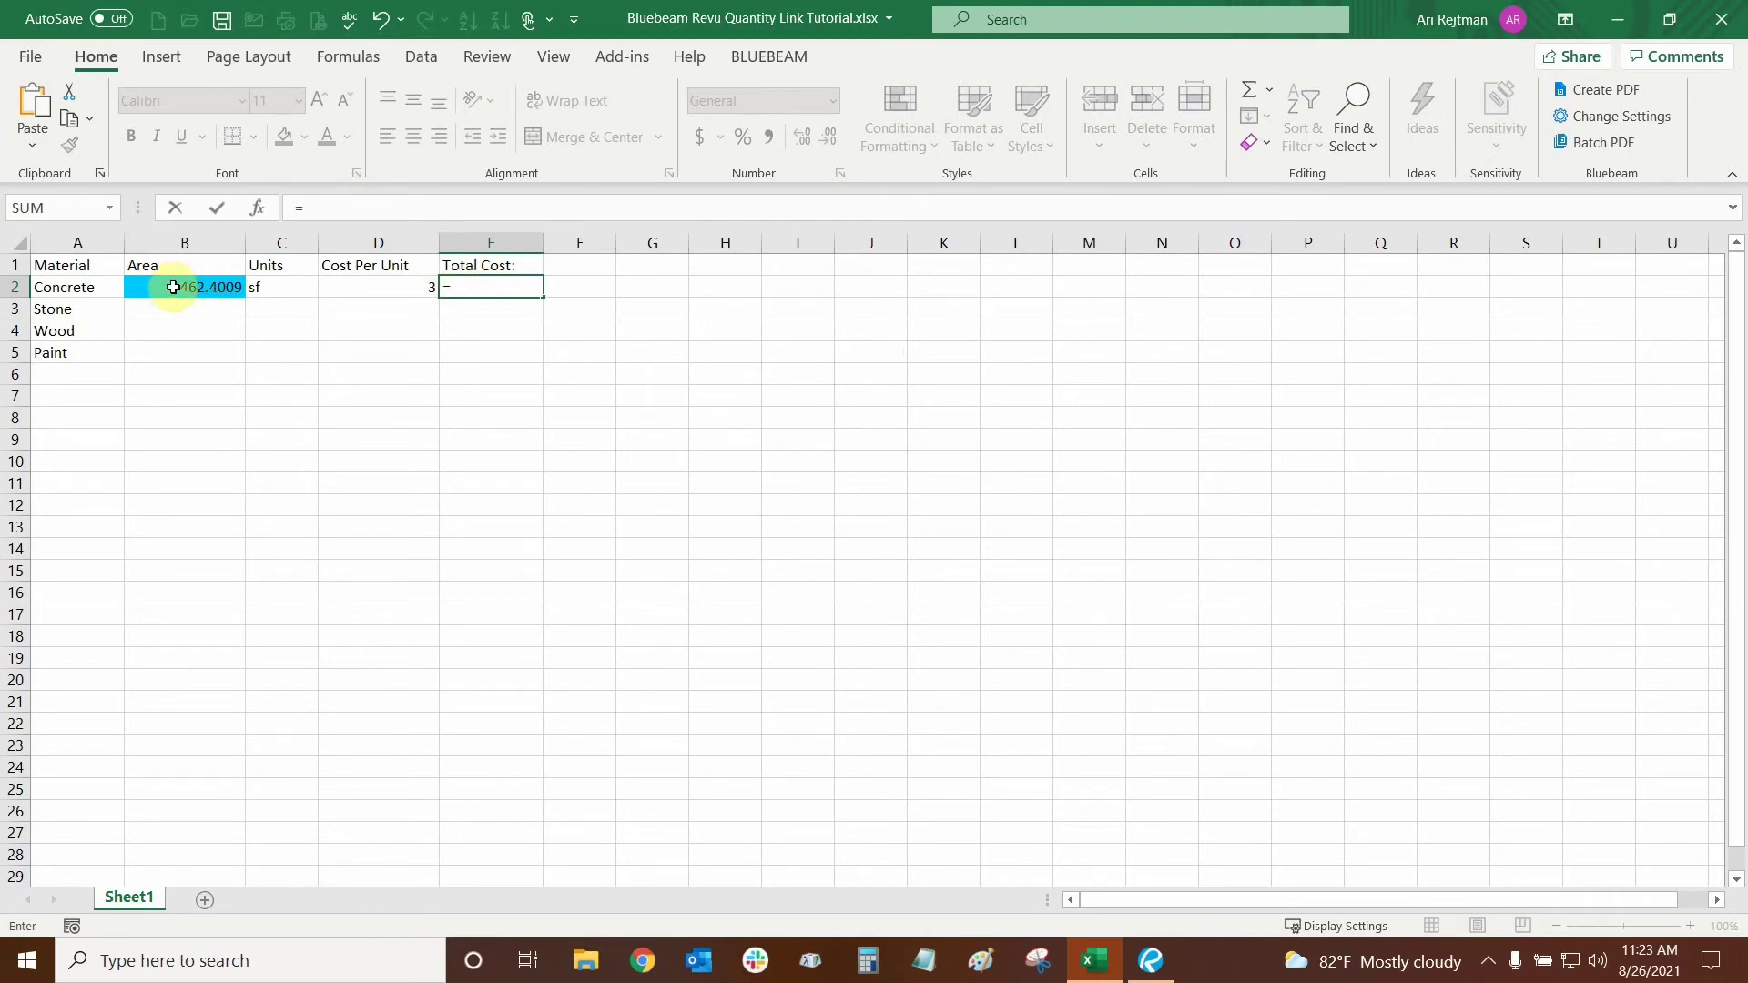
{"action": "left_click", "coordinate": [173, 286]}
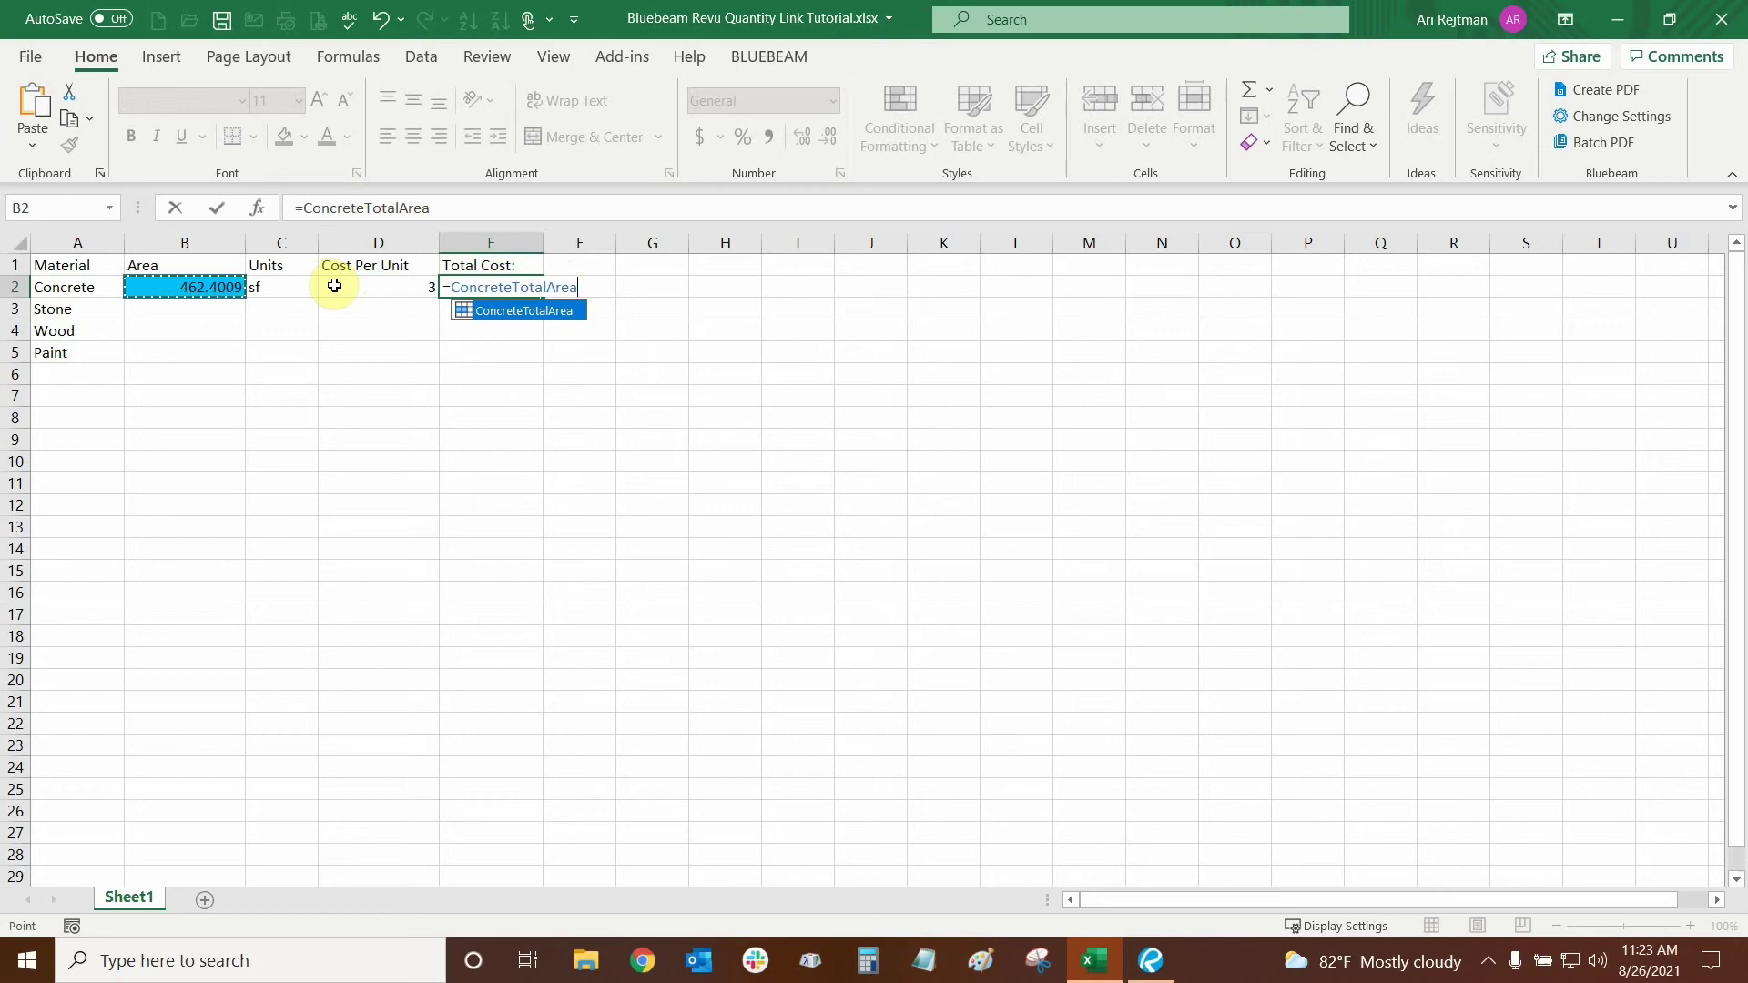
{"action": "type", "text": "*"}
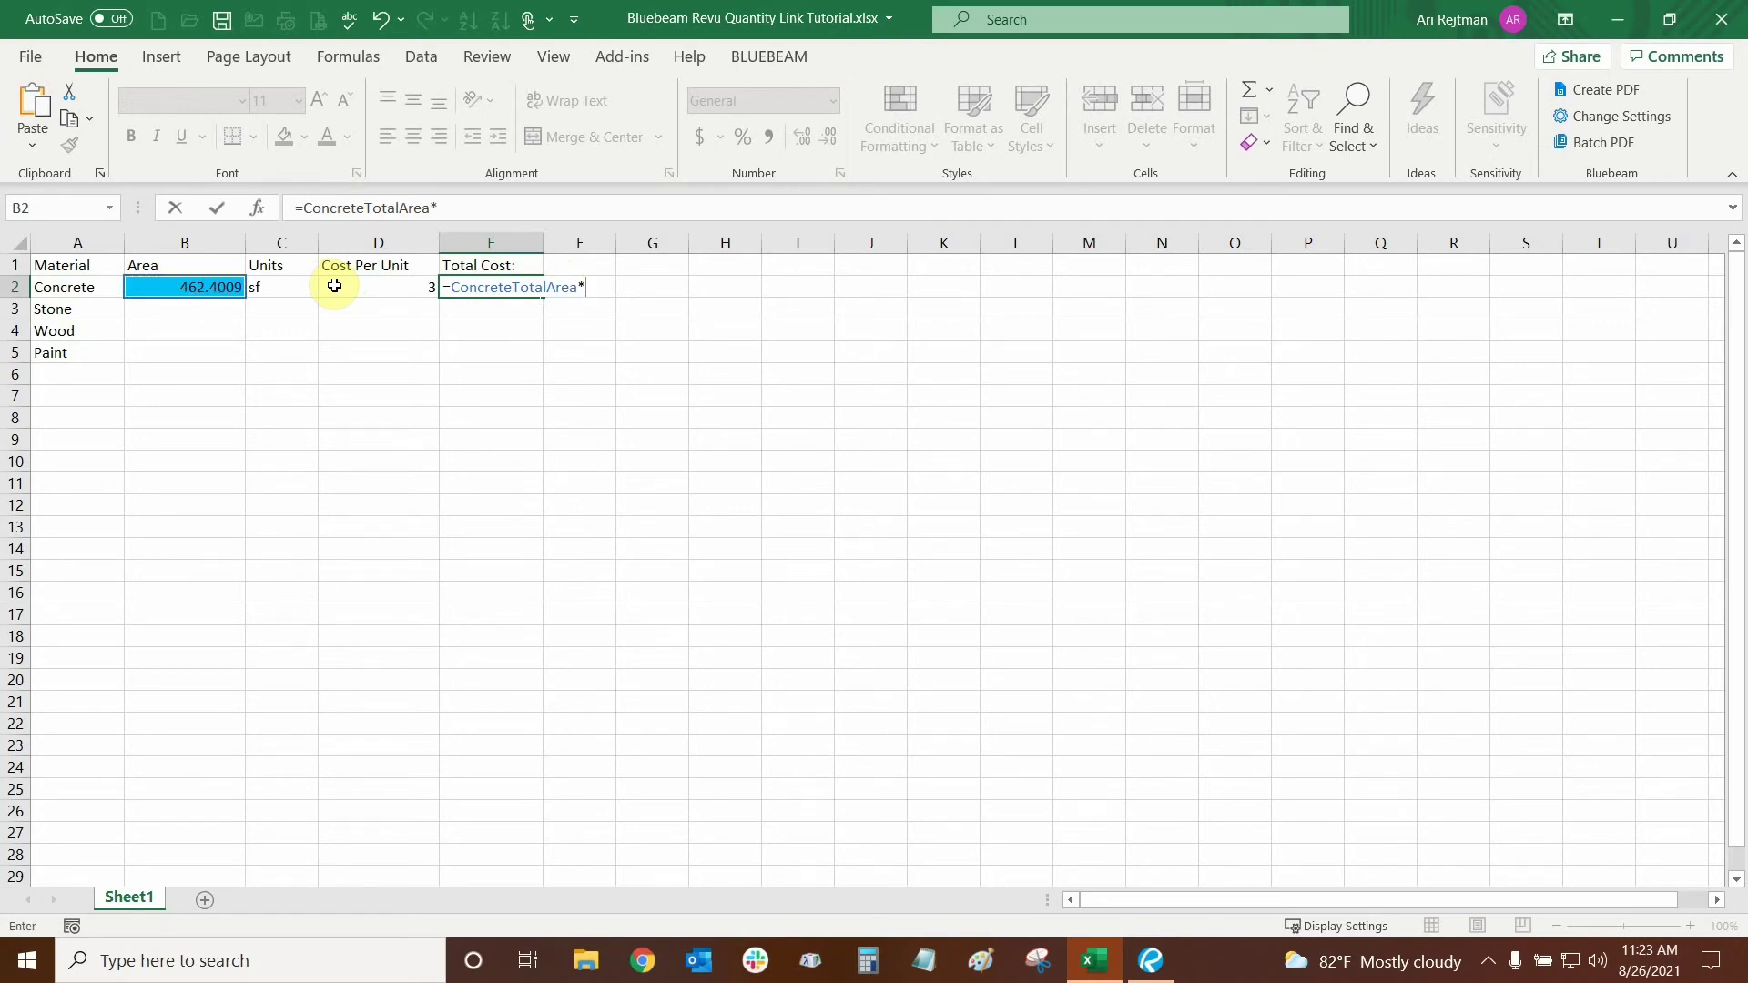
{"action": "left_click", "coordinate": [390, 290]}
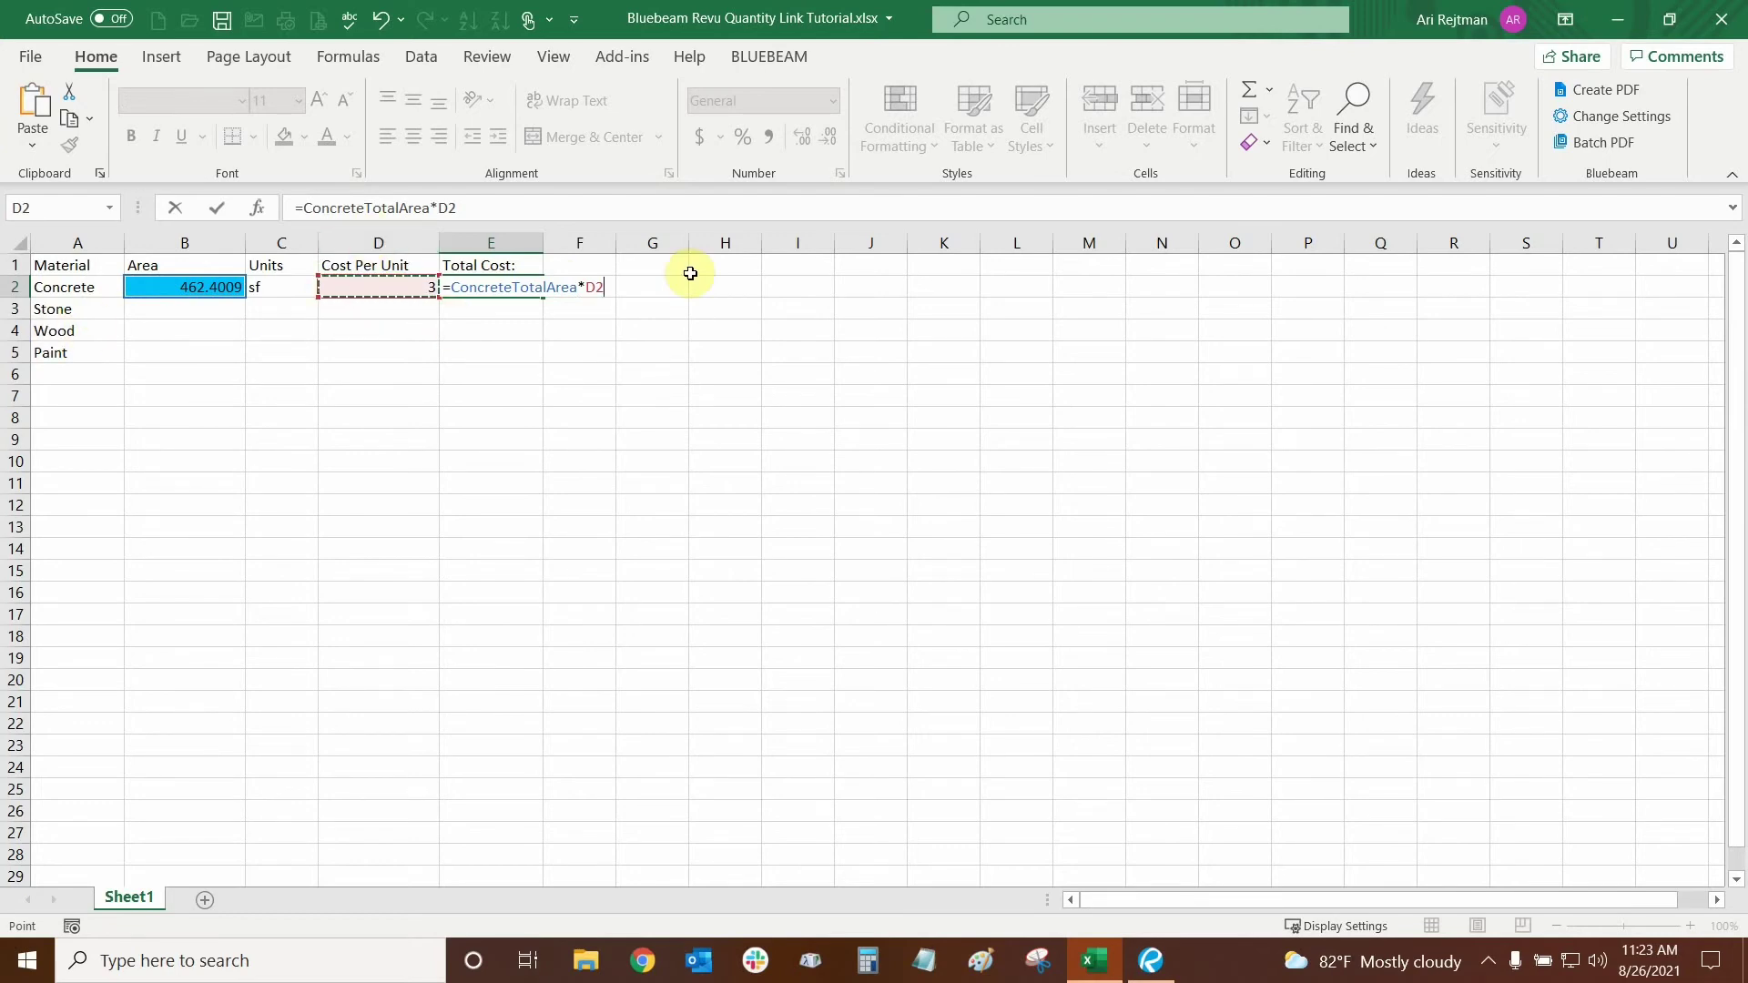
{"action": "key", "text": "Return"}
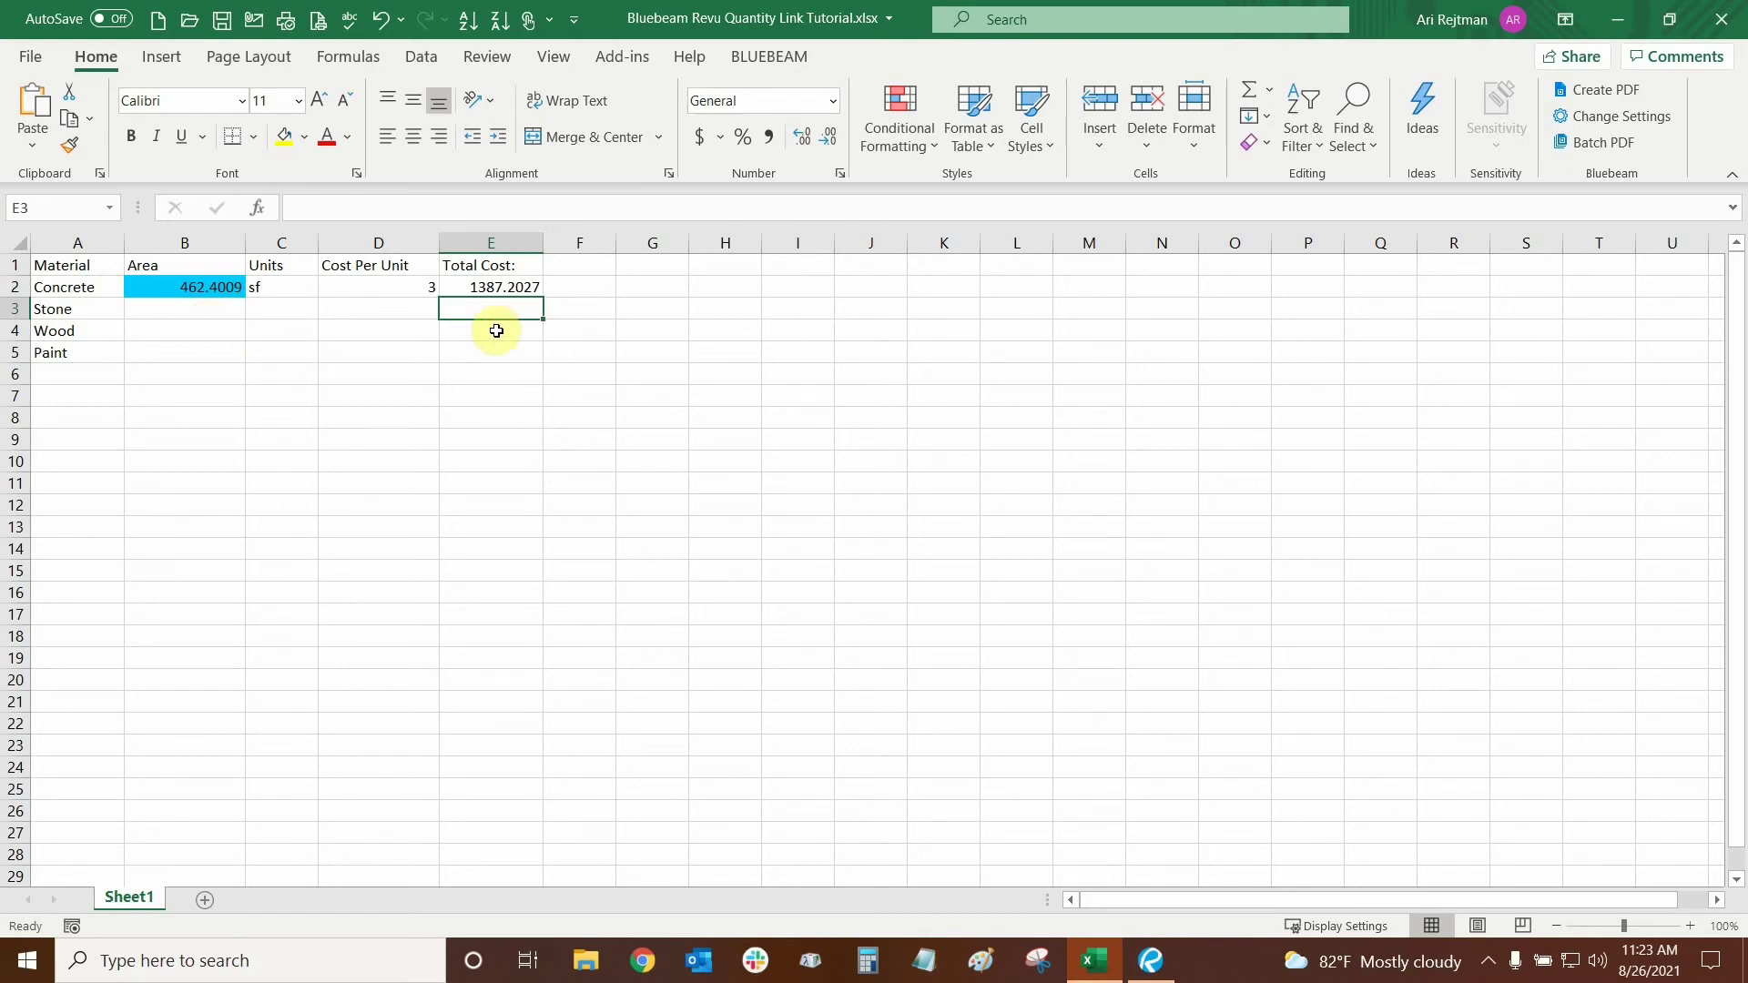
- Check the Concrete row: area 463.1001, unit cost 2 and total cost 926.2002
{"action": "left_click", "coordinate": [502, 394]}
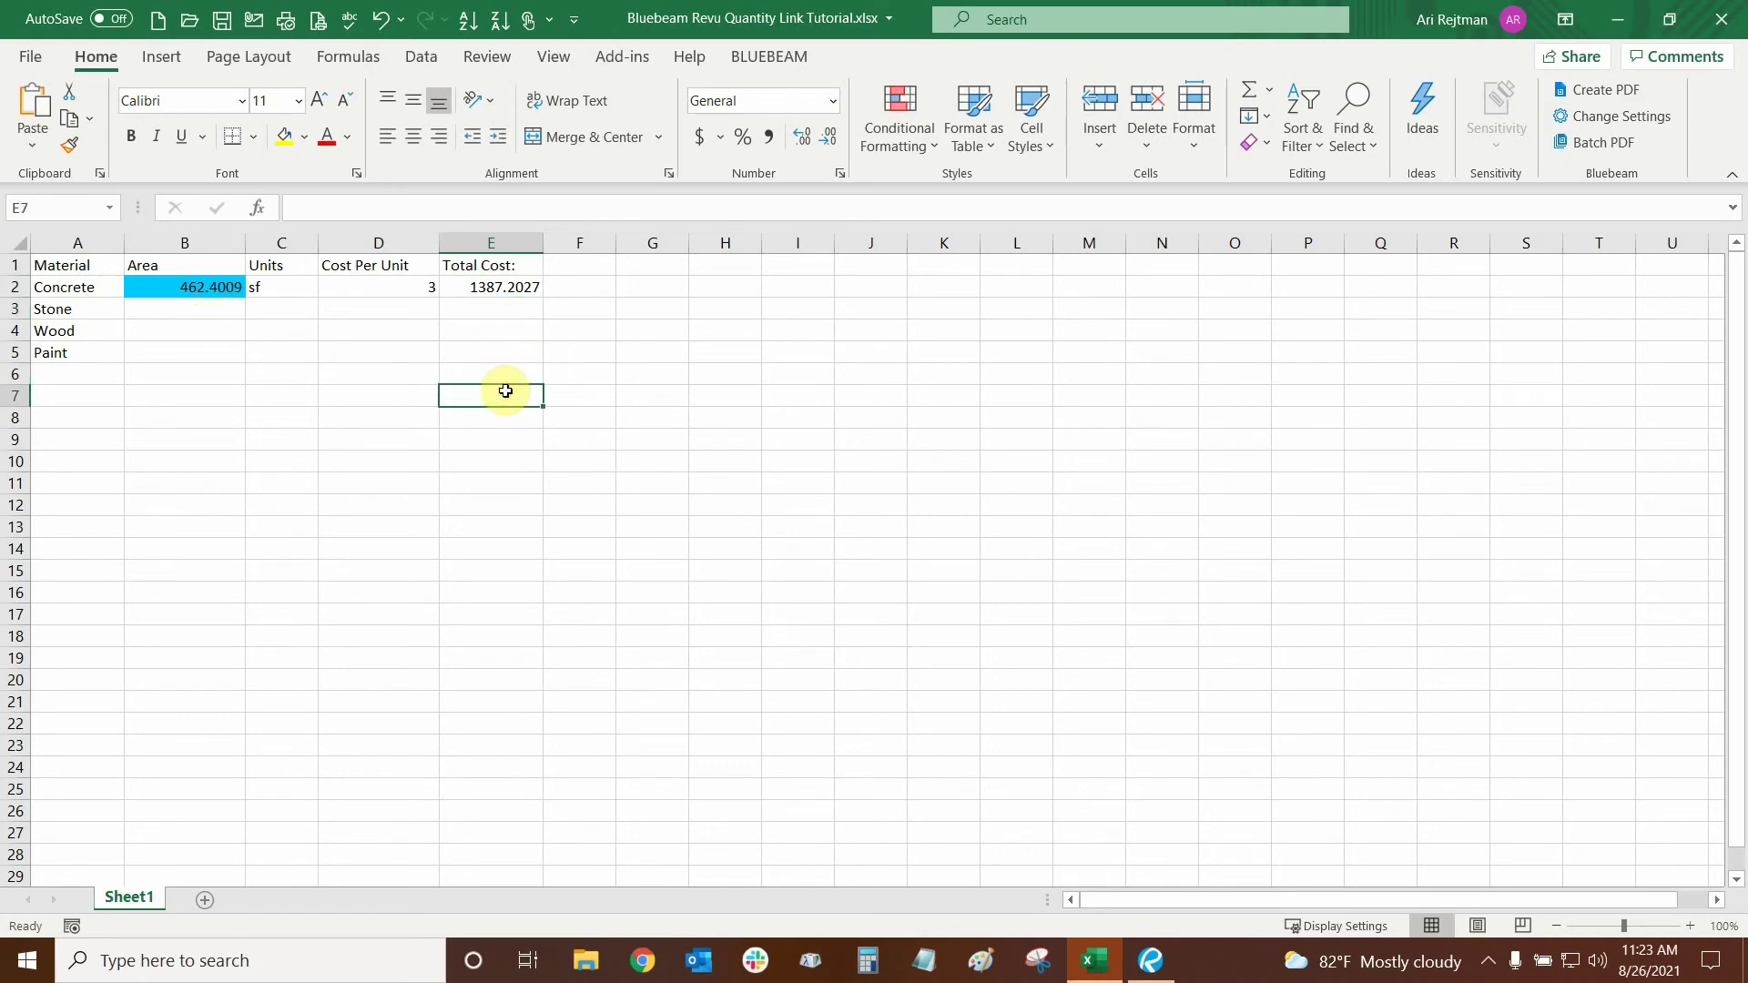
{"action": "left_click", "coordinate": [582, 375]}
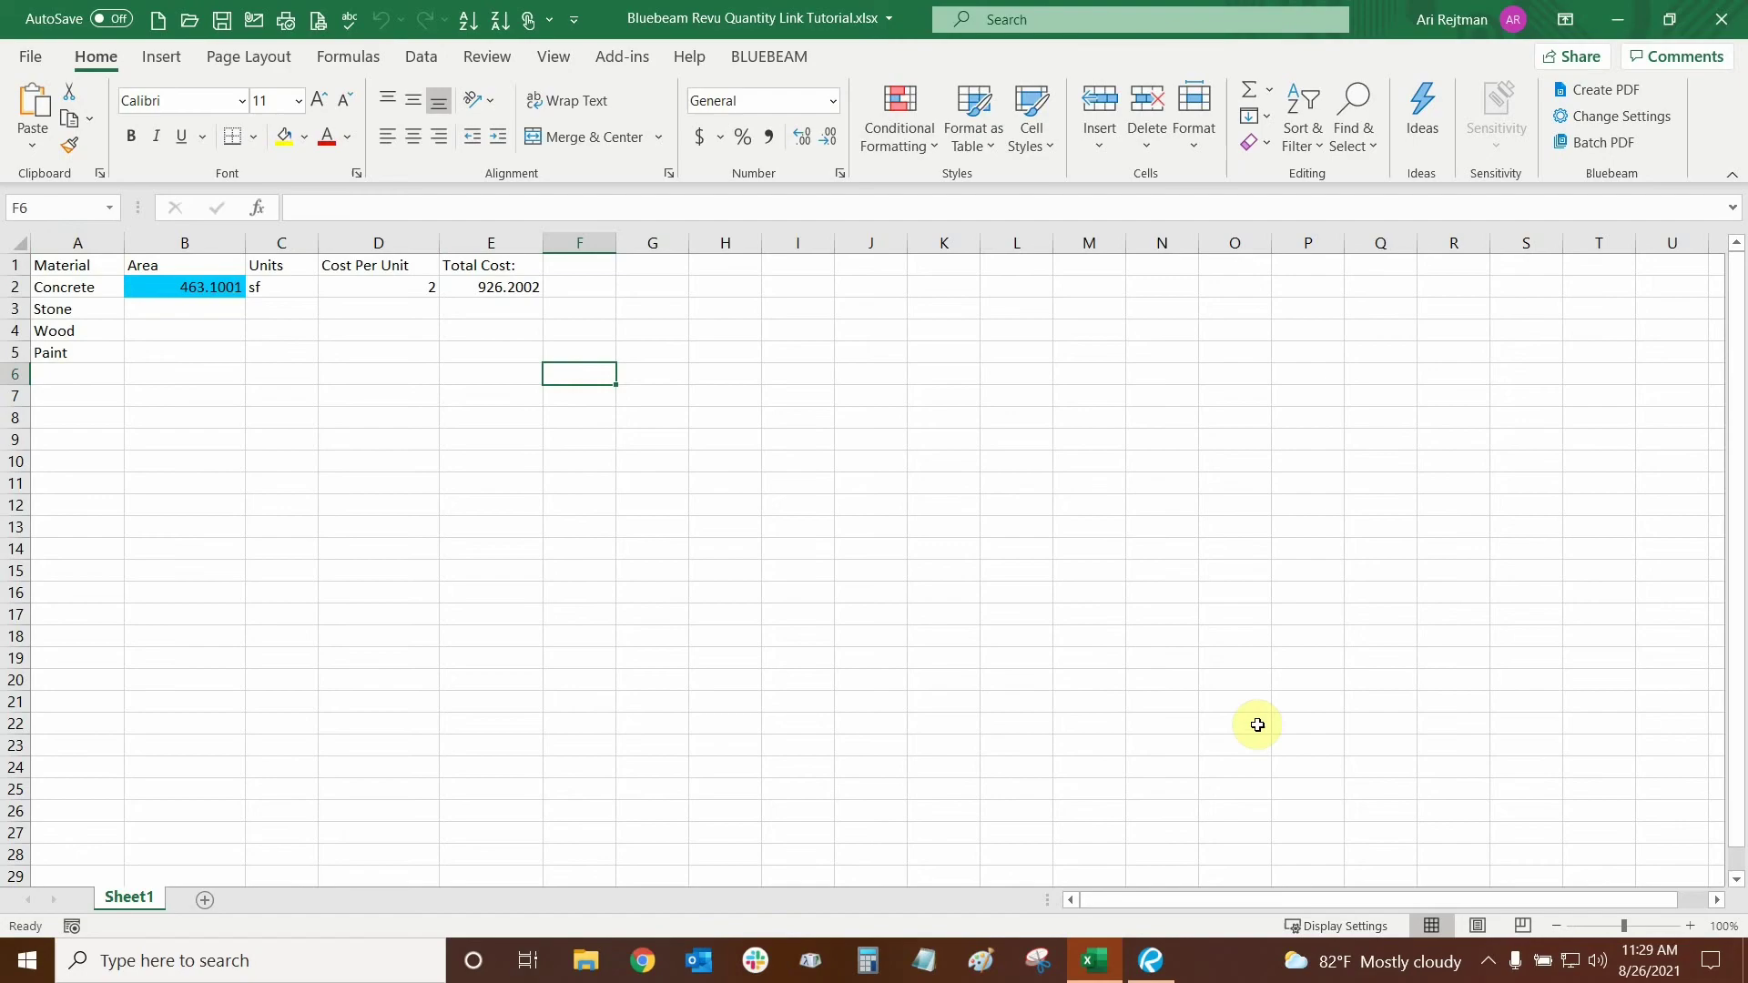
- In Revu, widen the Concrete 1 area markup by dragging its right-side corners outward to 387.874 sf
{"action": "mouse_move", "coordinate": [1150, 965]}
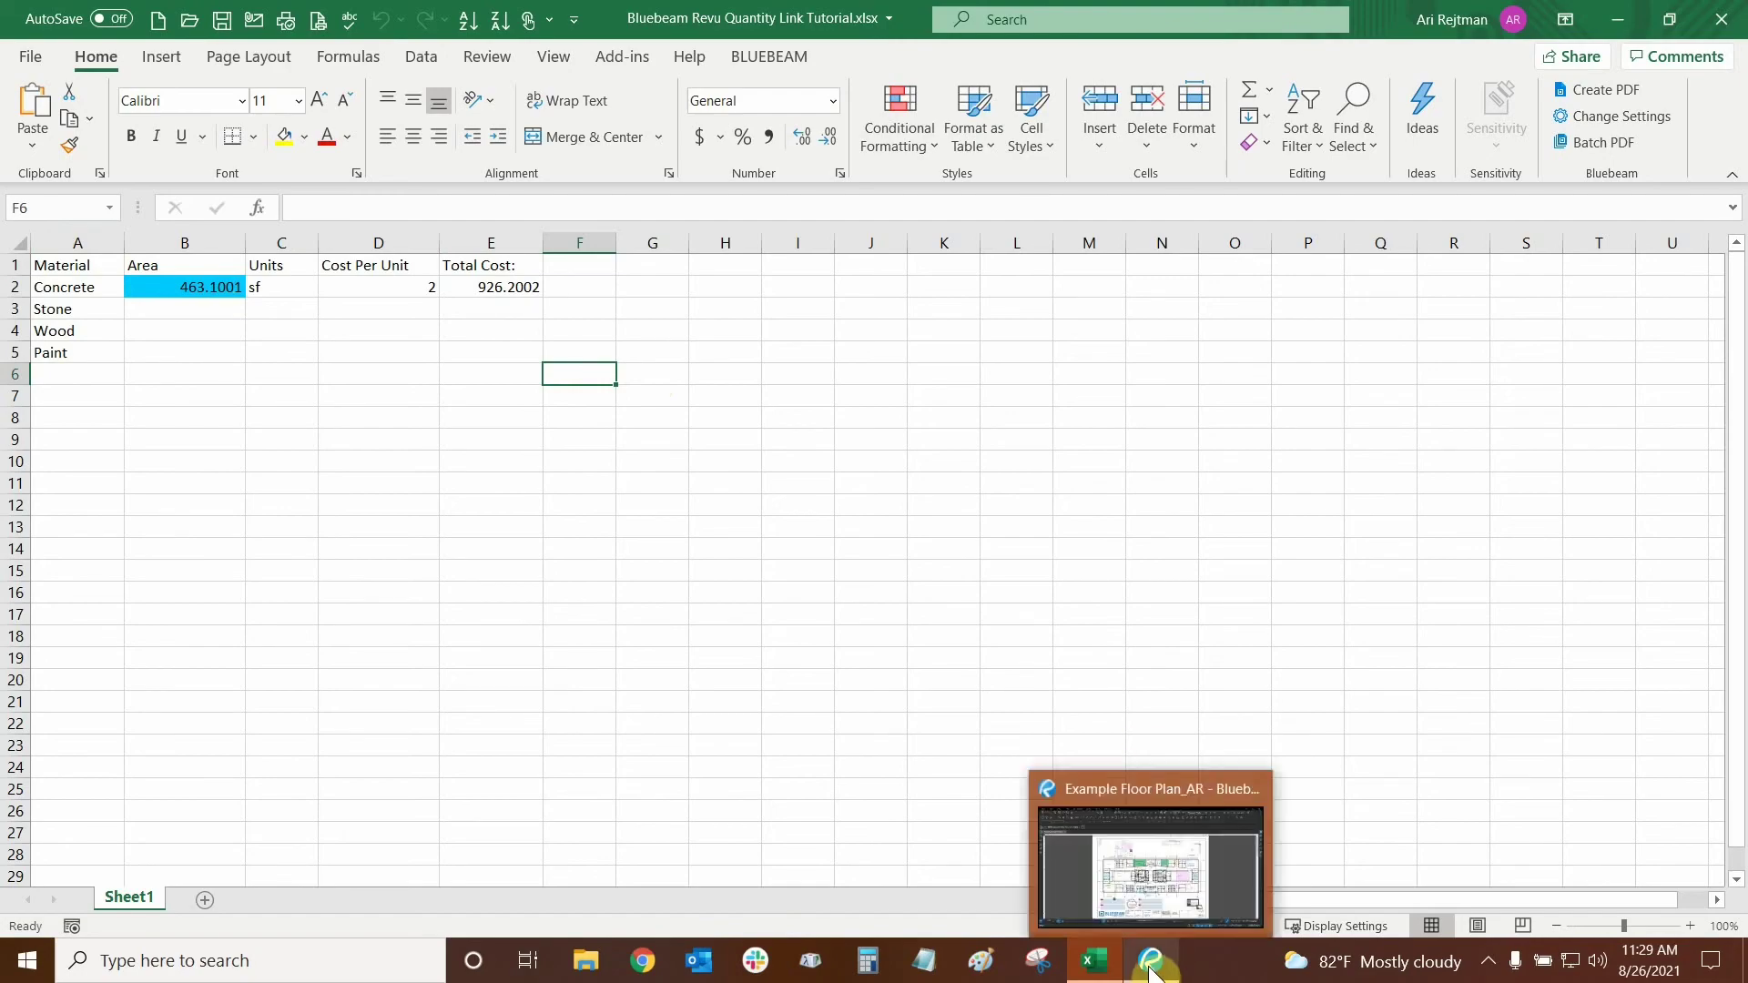
{"action": "left_click", "coordinate": [1150, 965]}
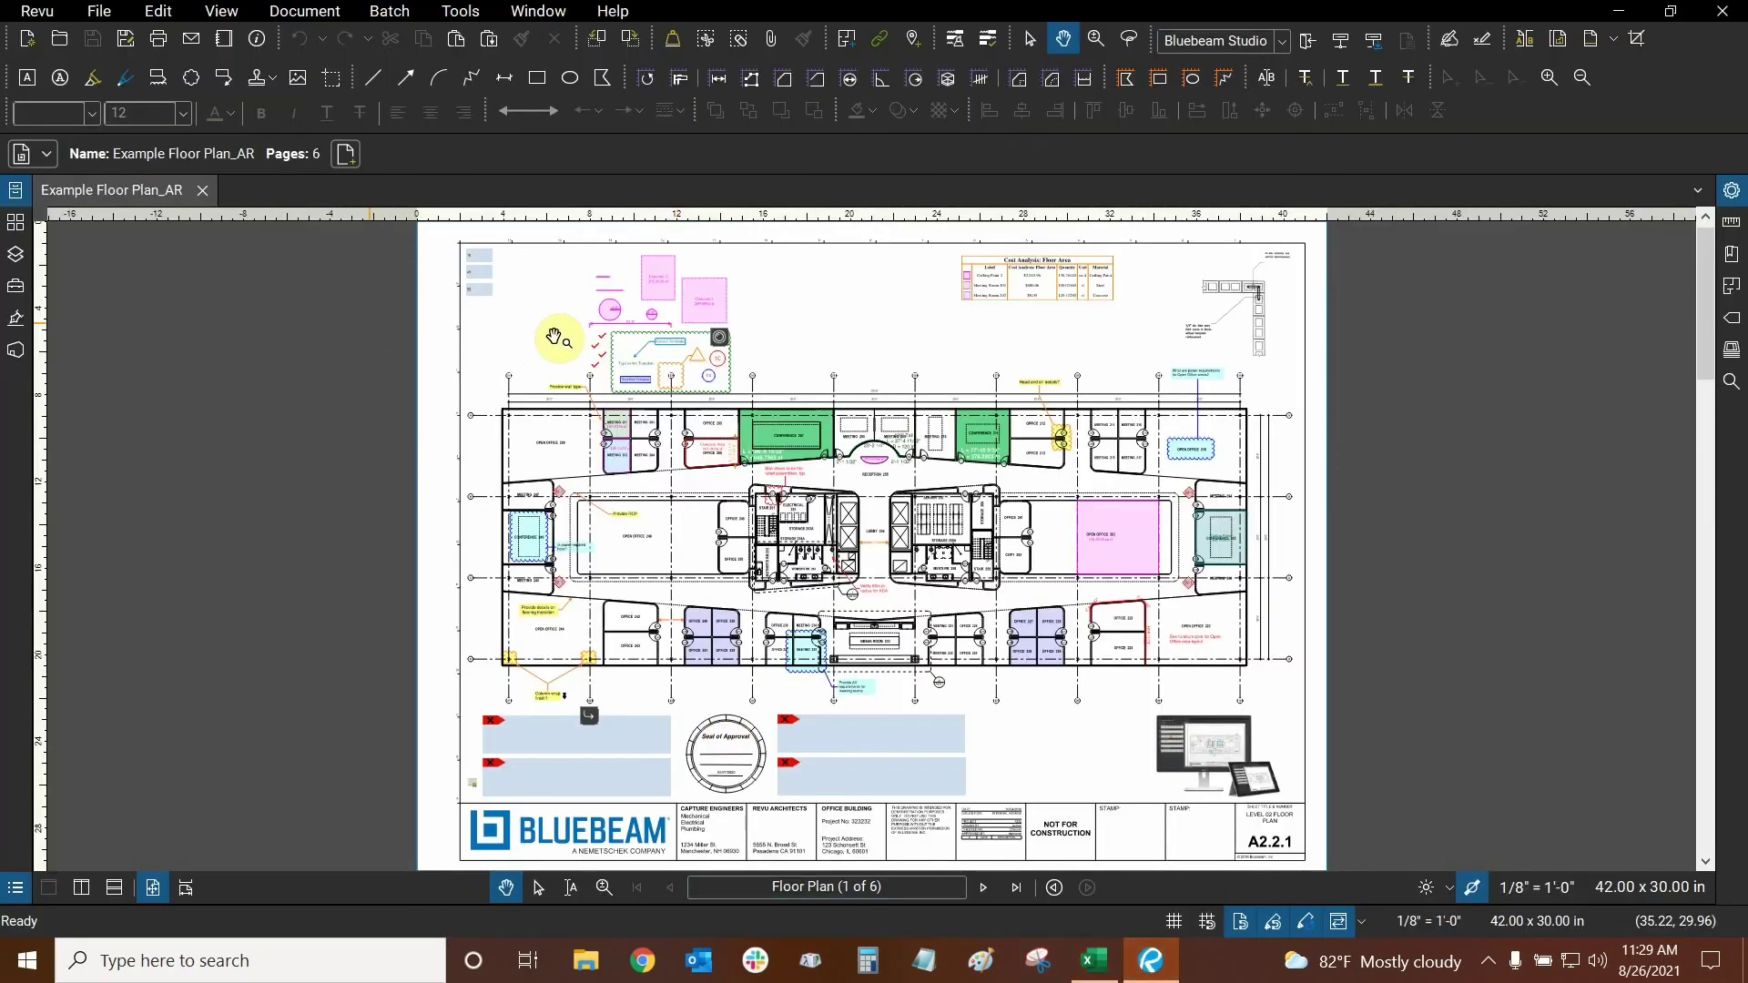
{"action": "scroll", "coordinate": [585, 285], "scroll_direction": "up", "scroll_amount": 5}
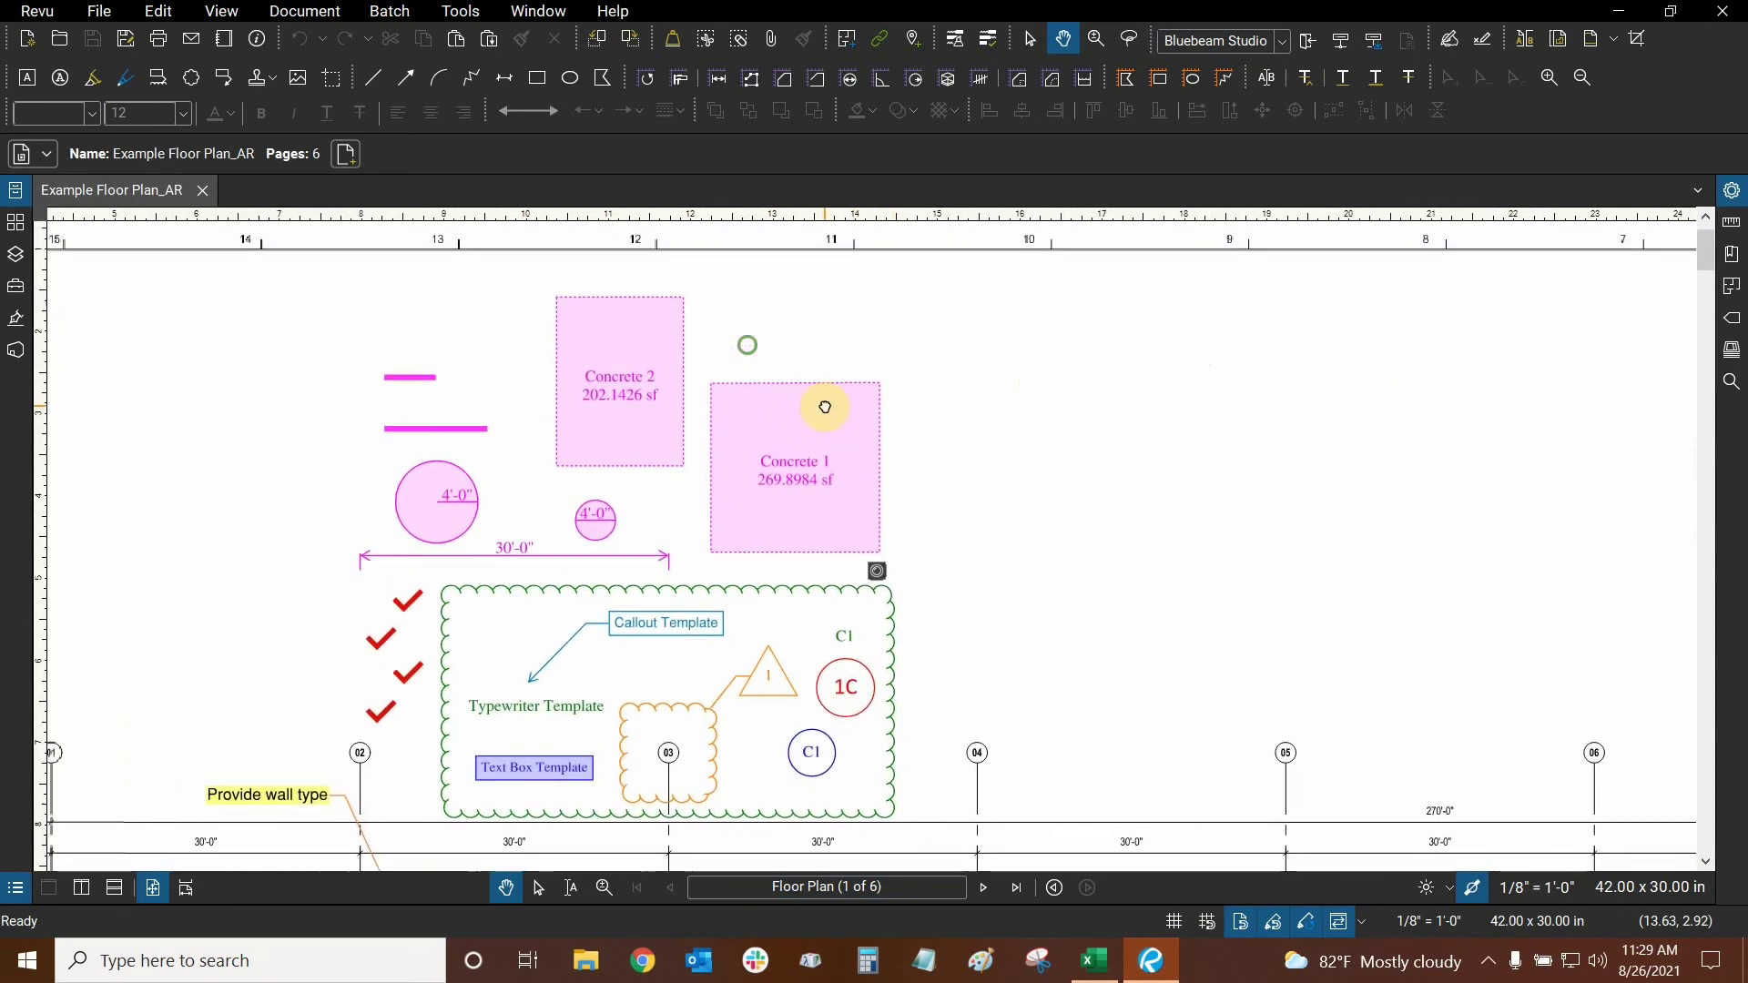
{"action": "scroll", "coordinate": [810, 428], "scroll_direction": "up", "scroll_amount": 2}
{"action": "left_click", "coordinate": [792, 476]}
{"action": "scroll", "coordinate": [930, 401], "scroll_direction": "up", "scroll_amount": 2}
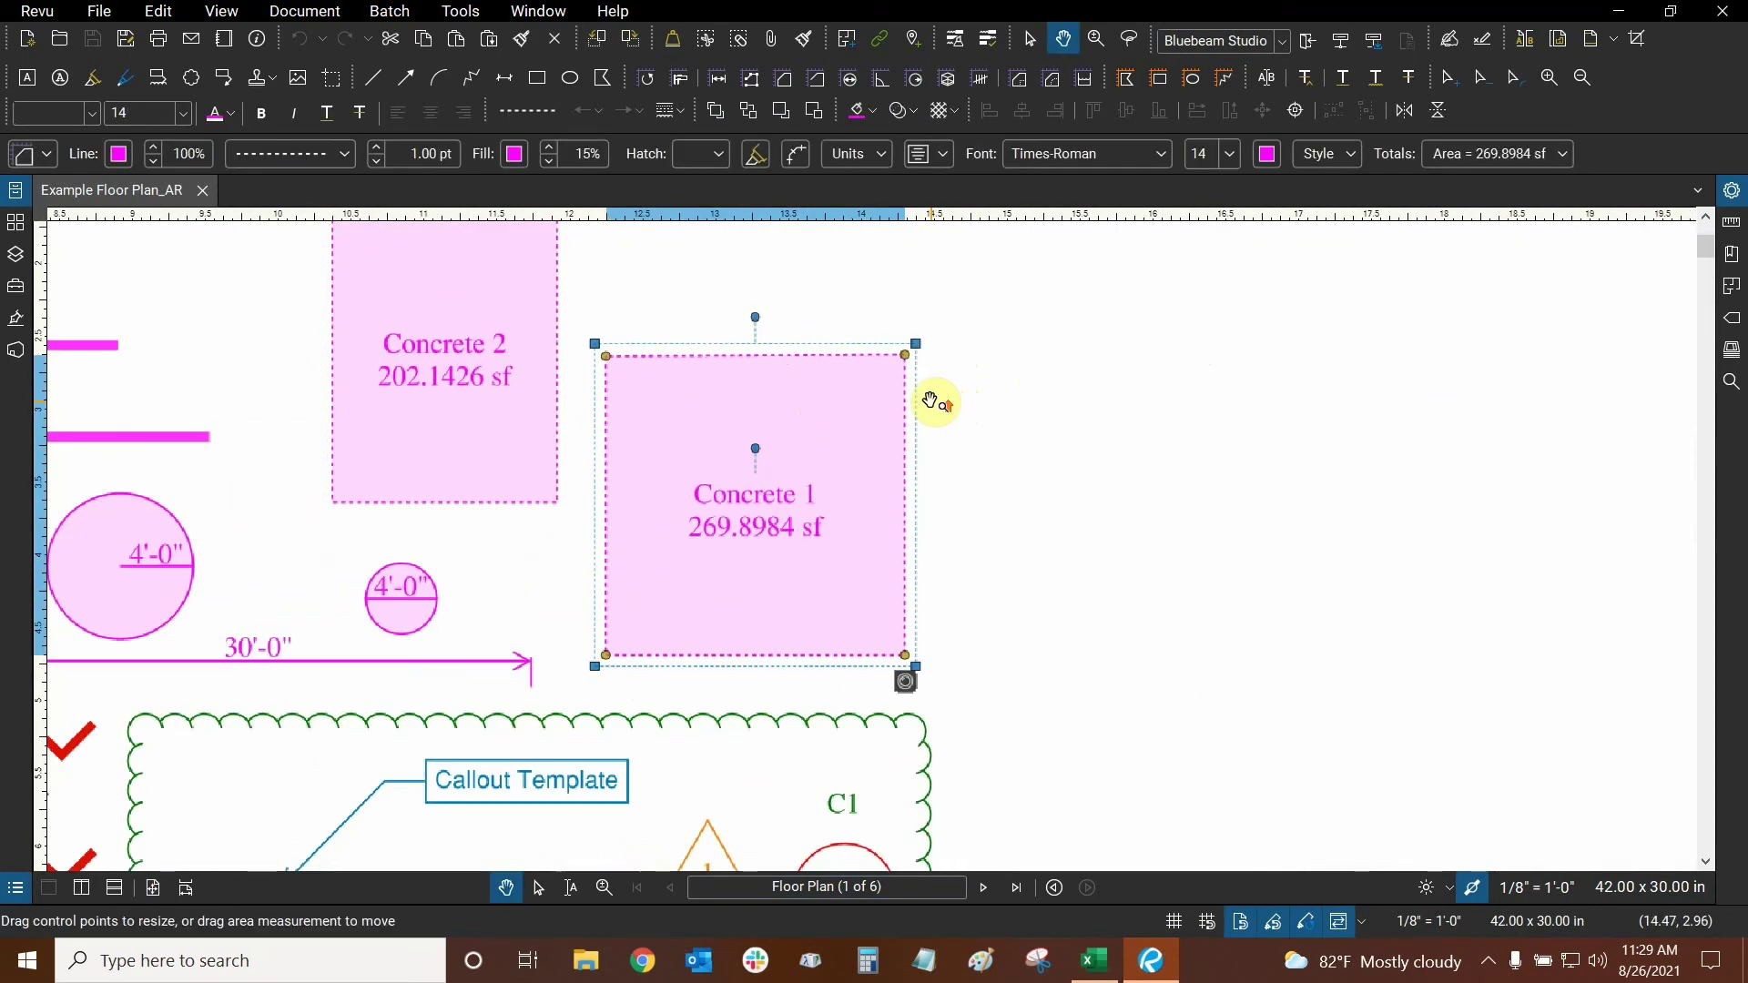
{"action": "scroll", "coordinate": [930, 400], "scroll_direction": "up", "scroll_amount": 1}
{"action": "left_click_drag", "start_coordinate": [905, 353], "coordinate": [1046, 350]}
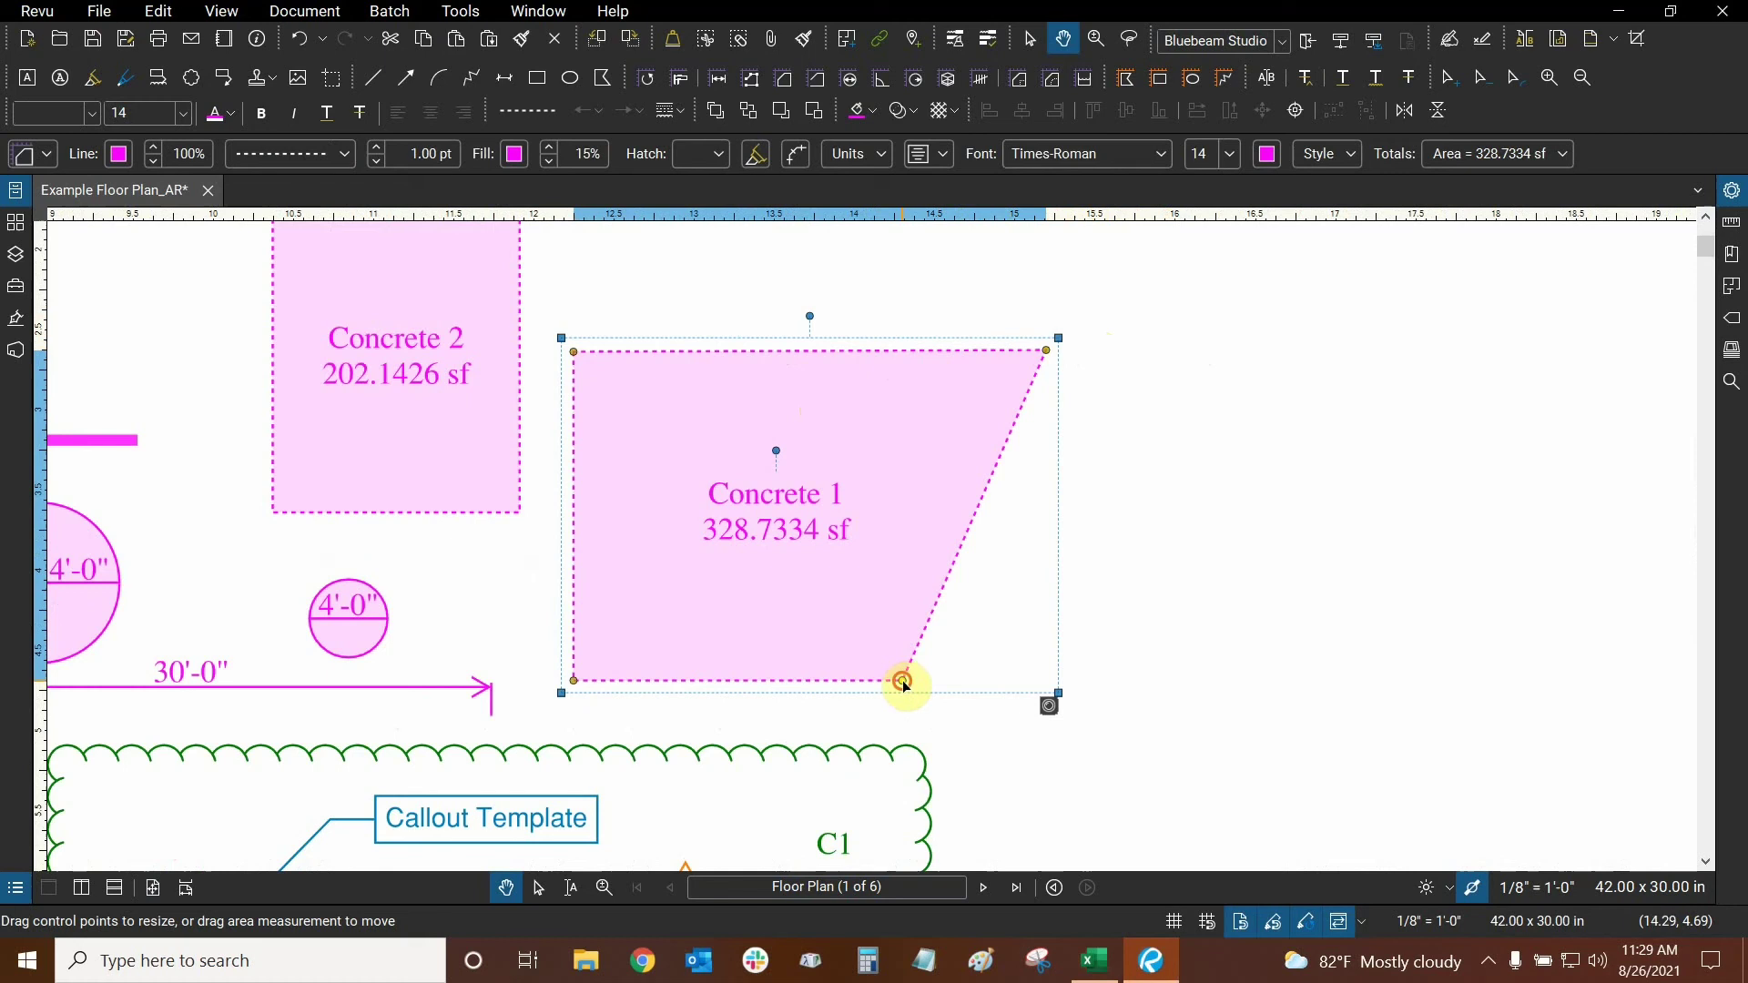
{"action": "left_click_drag", "start_coordinate": [903, 680], "coordinate": [1052, 682]}
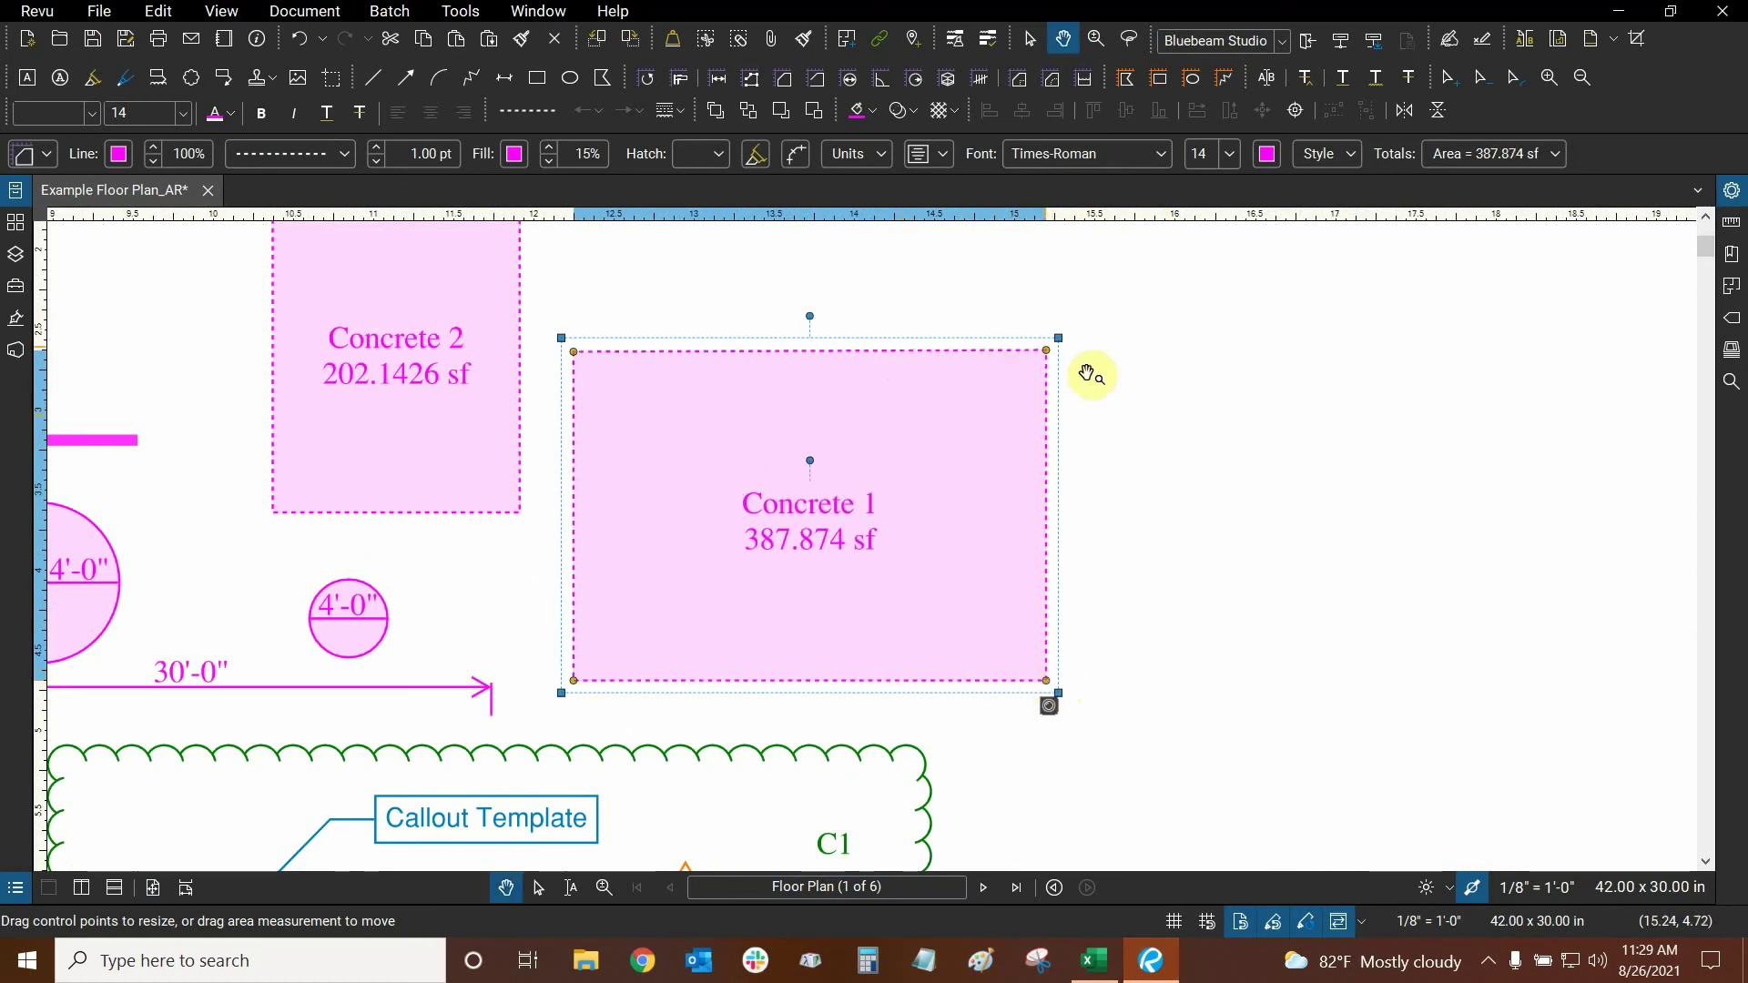
- Deselect the markup, zoom out, and return to Excel, where the linked area reads 581.0757
{"action": "left_click", "coordinate": [1210, 520]}
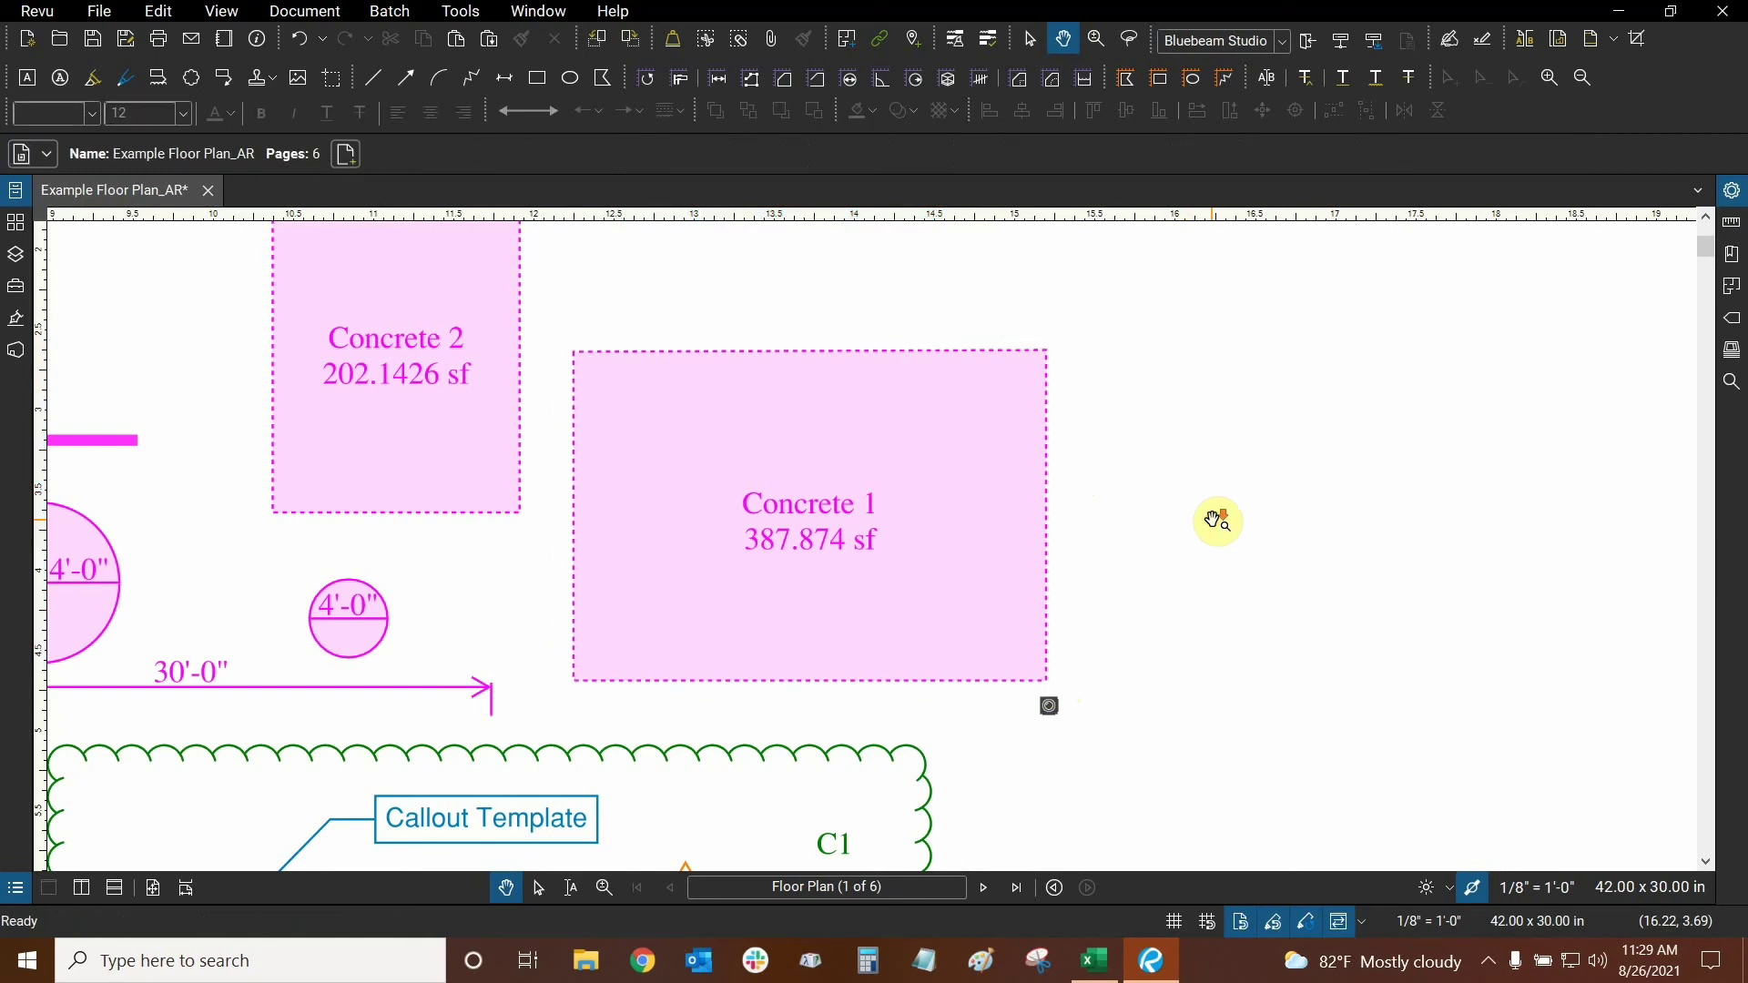
{"action": "scroll", "coordinate": [1210, 520], "scroll_direction": "down", "scroll_amount": 2}
{"action": "scroll", "coordinate": [1007, 462], "scroll_direction": "down", "scroll_amount": 3}
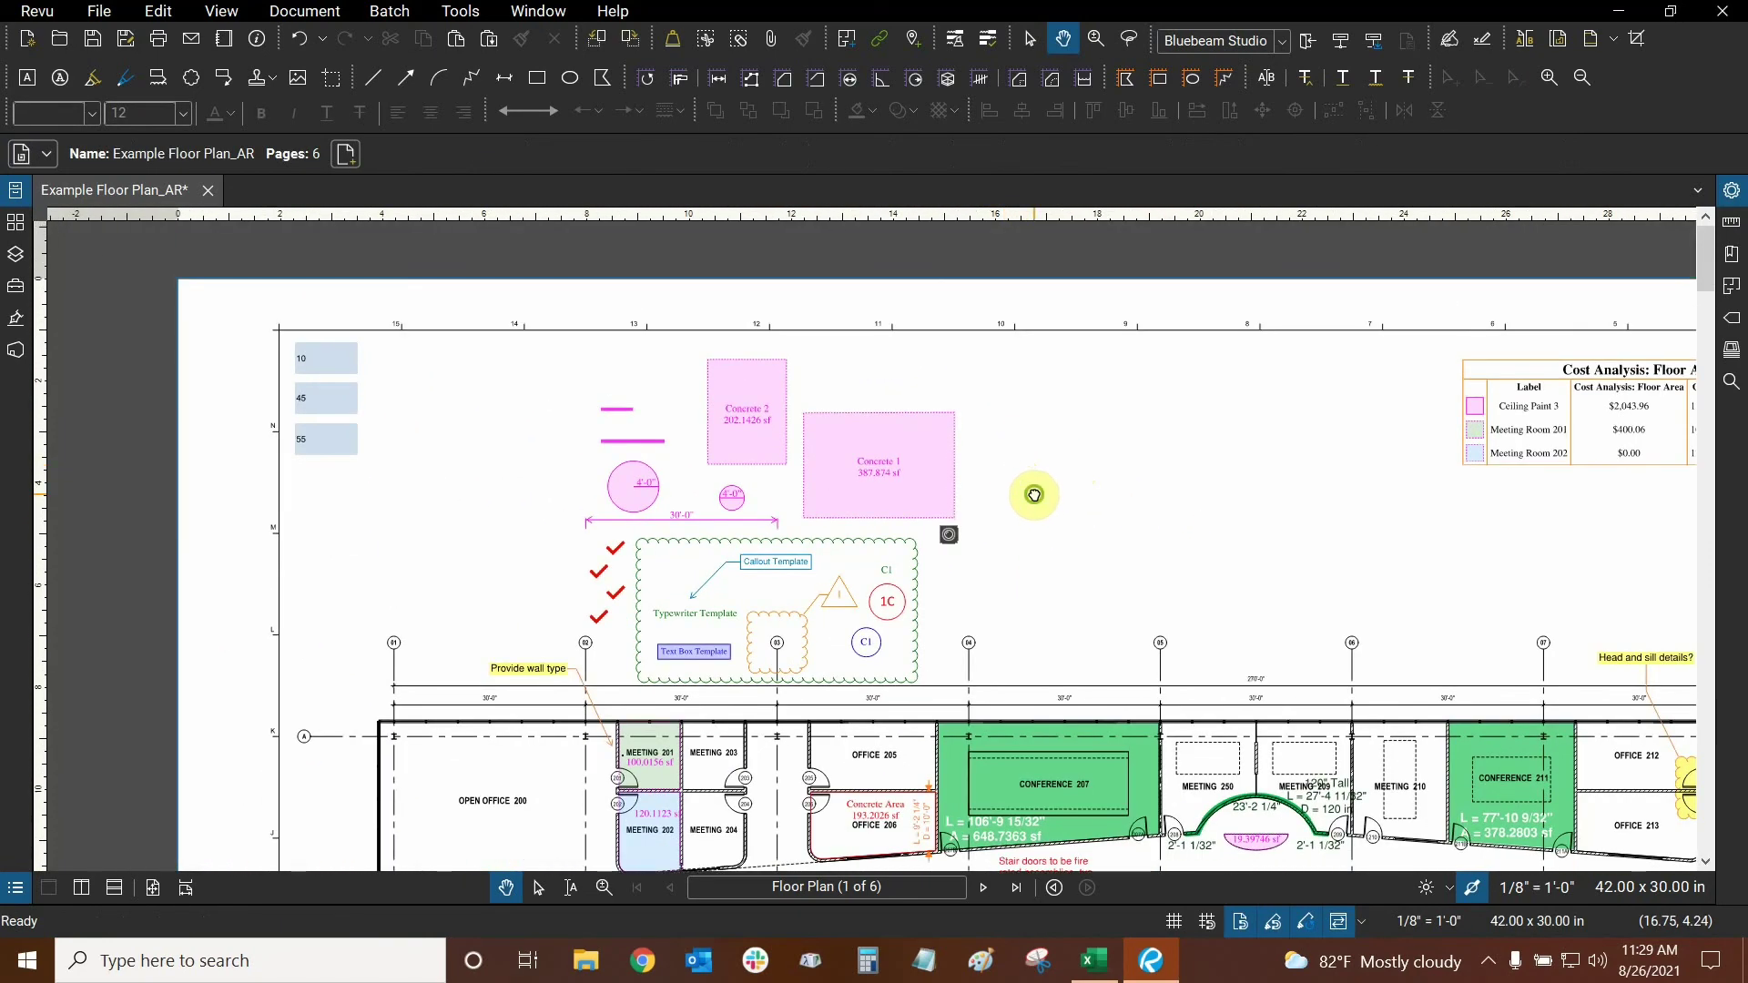
{"action": "scroll", "coordinate": [1002, 492], "scroll_direction": "down", "scroll_amount": 2}
{"action": "left_click", "coordinate": [1093, 960]}
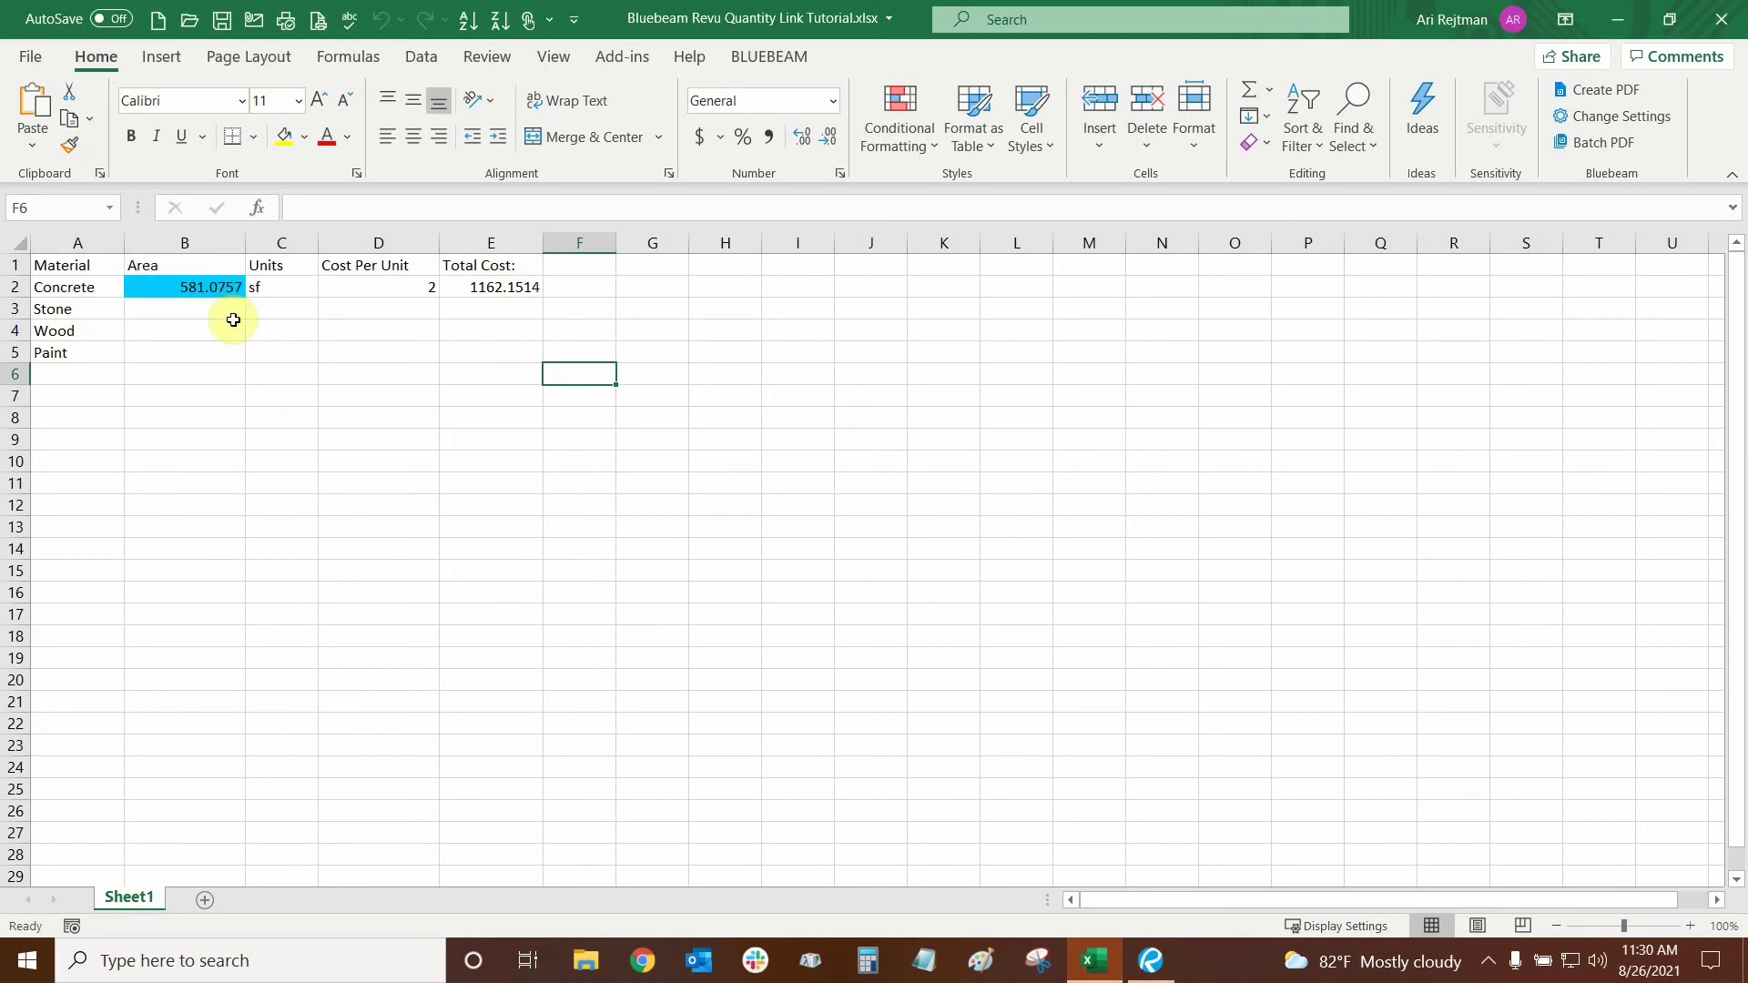
- Confirm the Concrete total of 1162.1514, then bring the Example Floor Plan_AR drawing back in Revu
{"action": "left_click", "coordinate": [201, 347]}
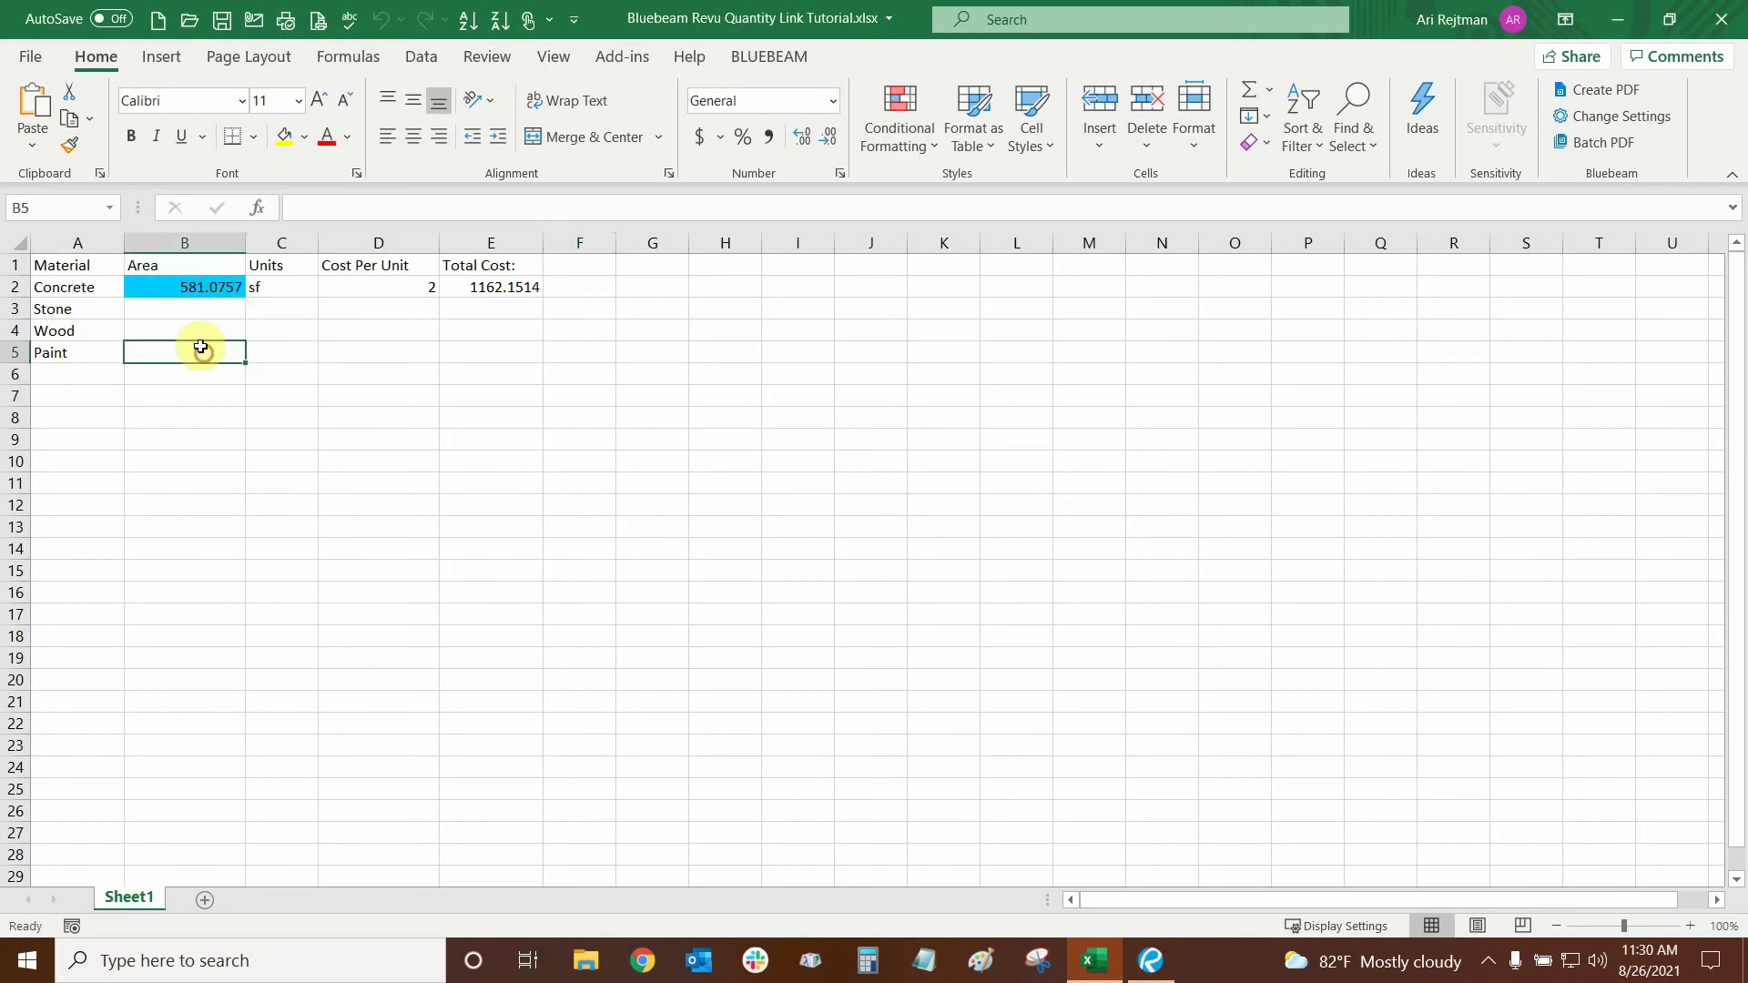
{"action": "left_click", "coordinate": [572, 373]}
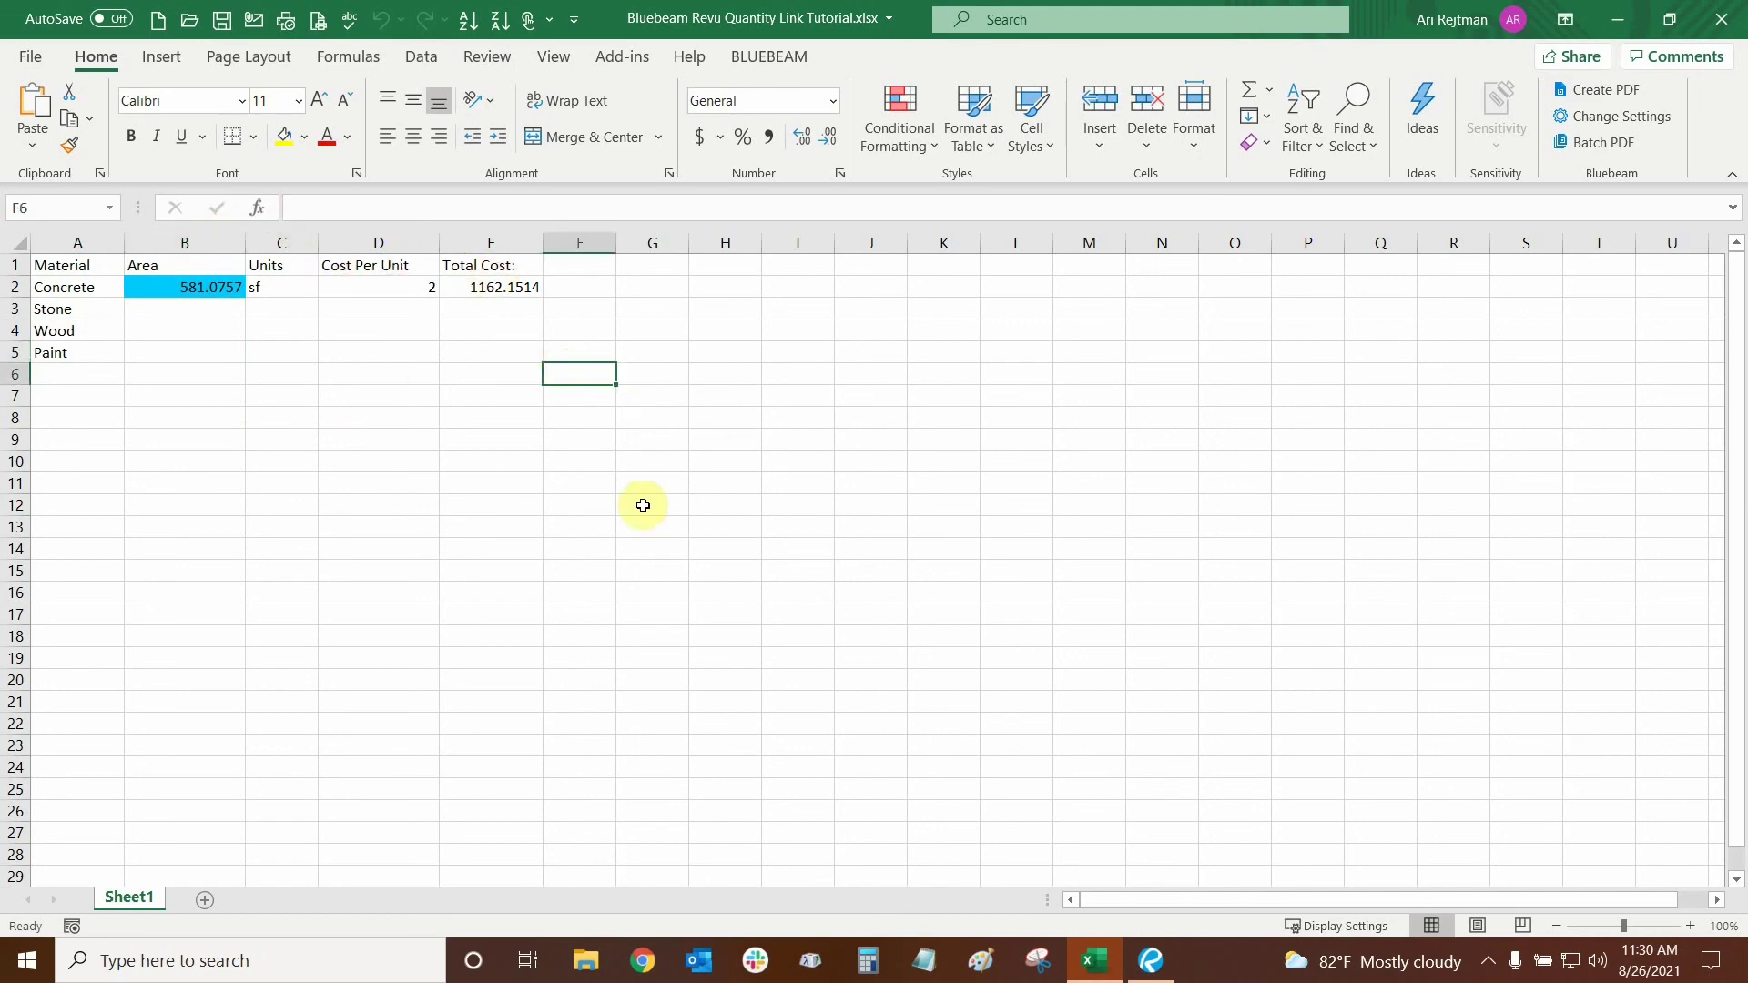
{"action": "left_click", "coordinate": [1156, 972]}
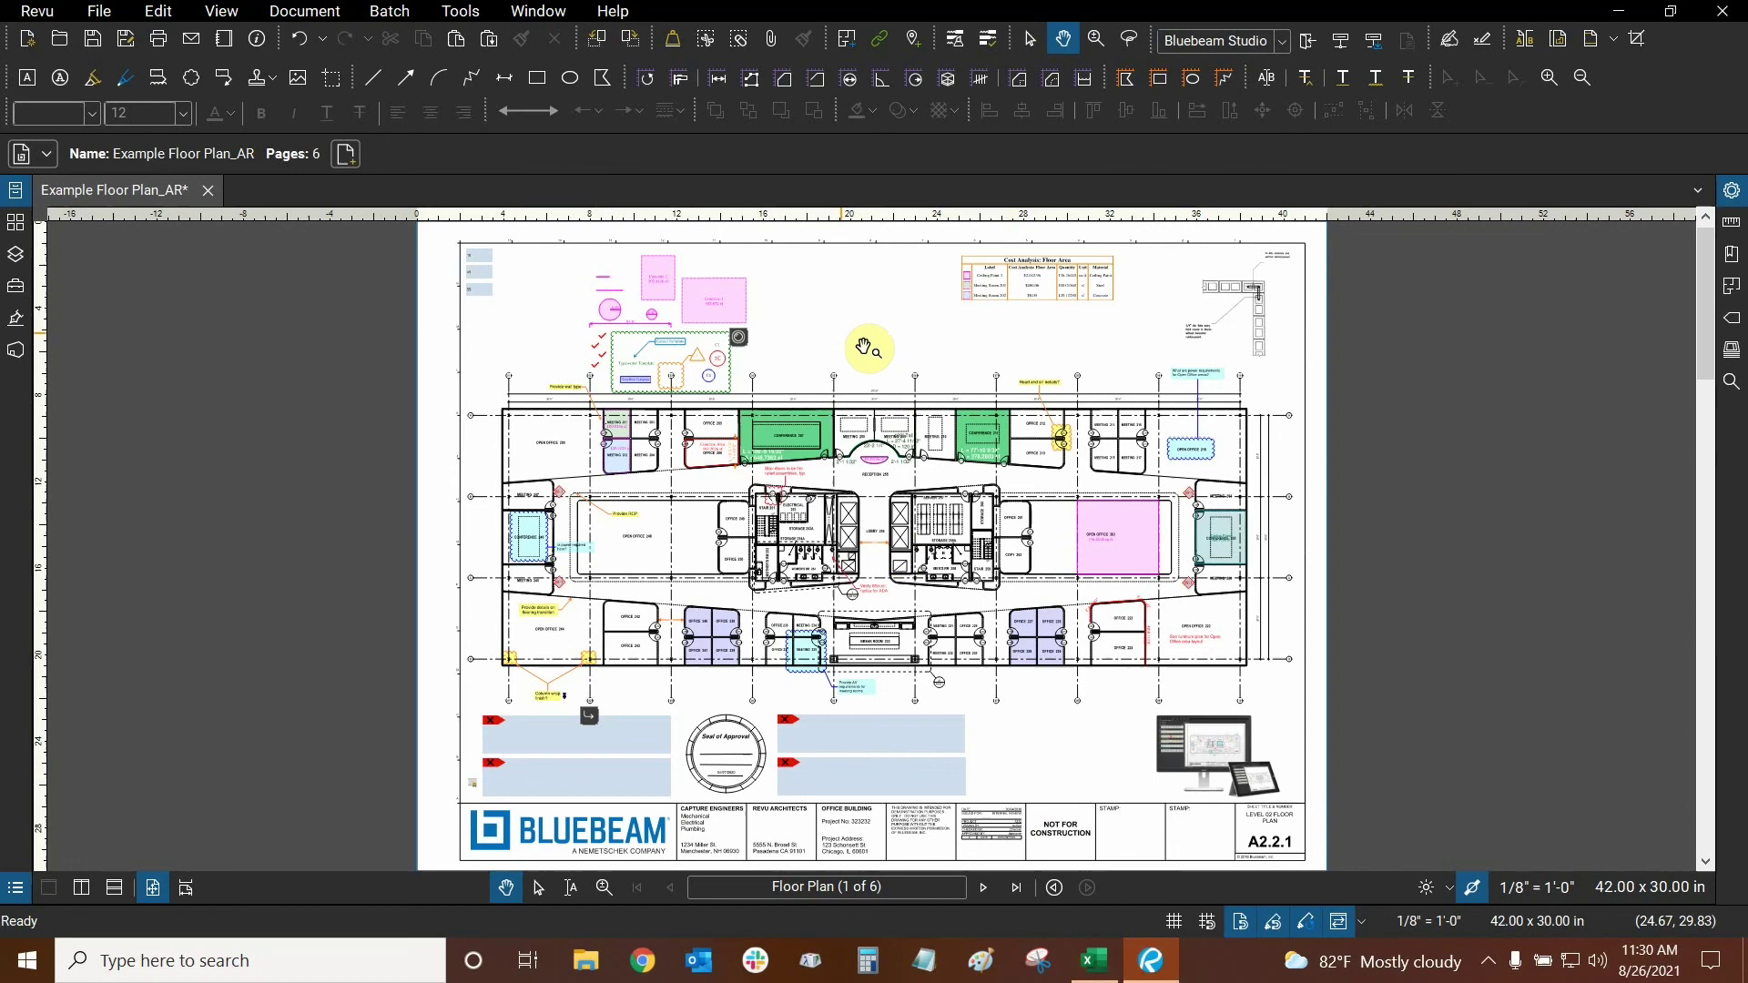